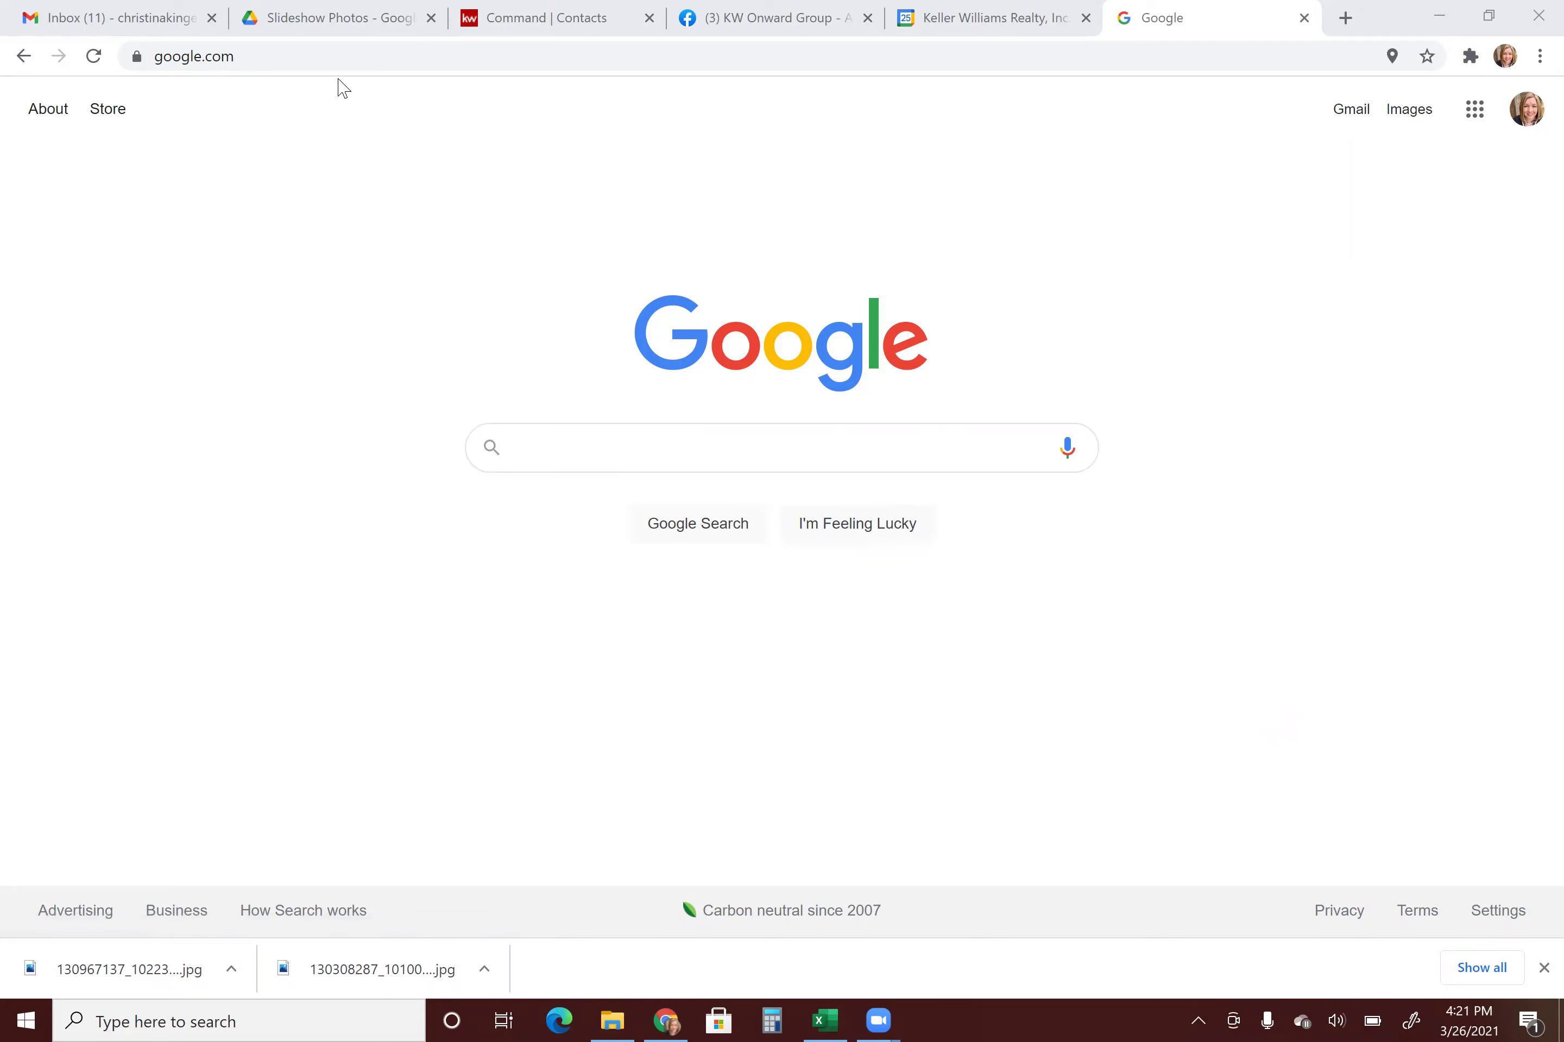
Load the NTREIS login site from the 'ntre' address-bar suggestion.
left_click(327, 44)
type("ntreis.clareity.net")
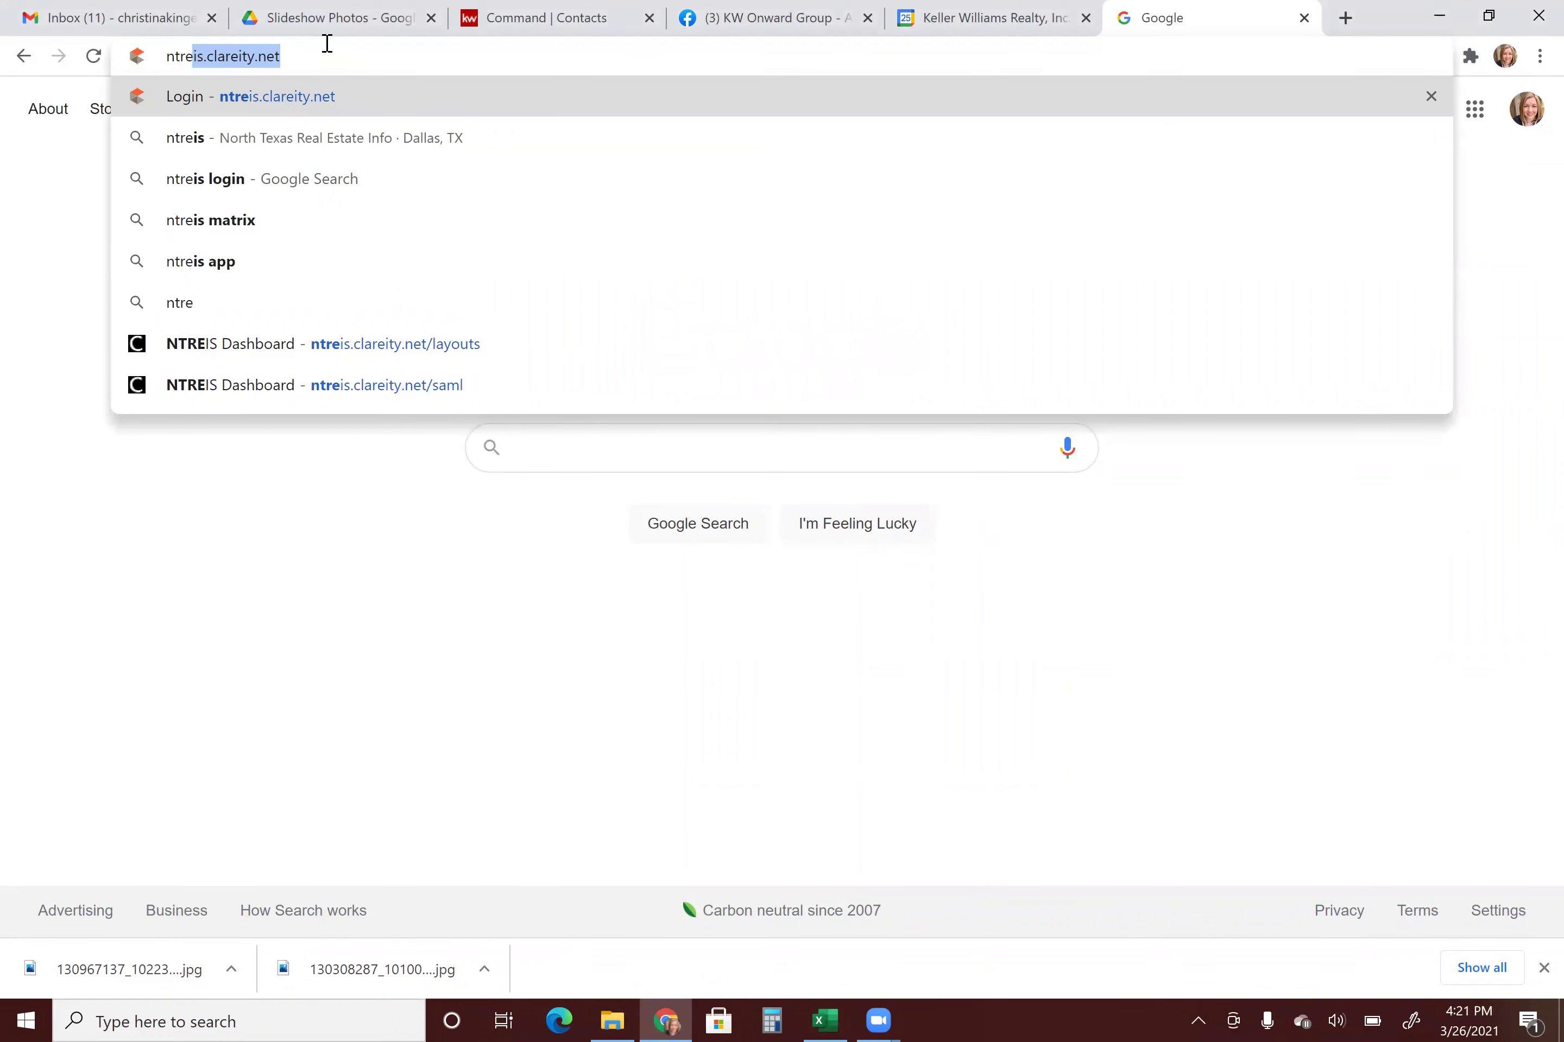
key("Return")
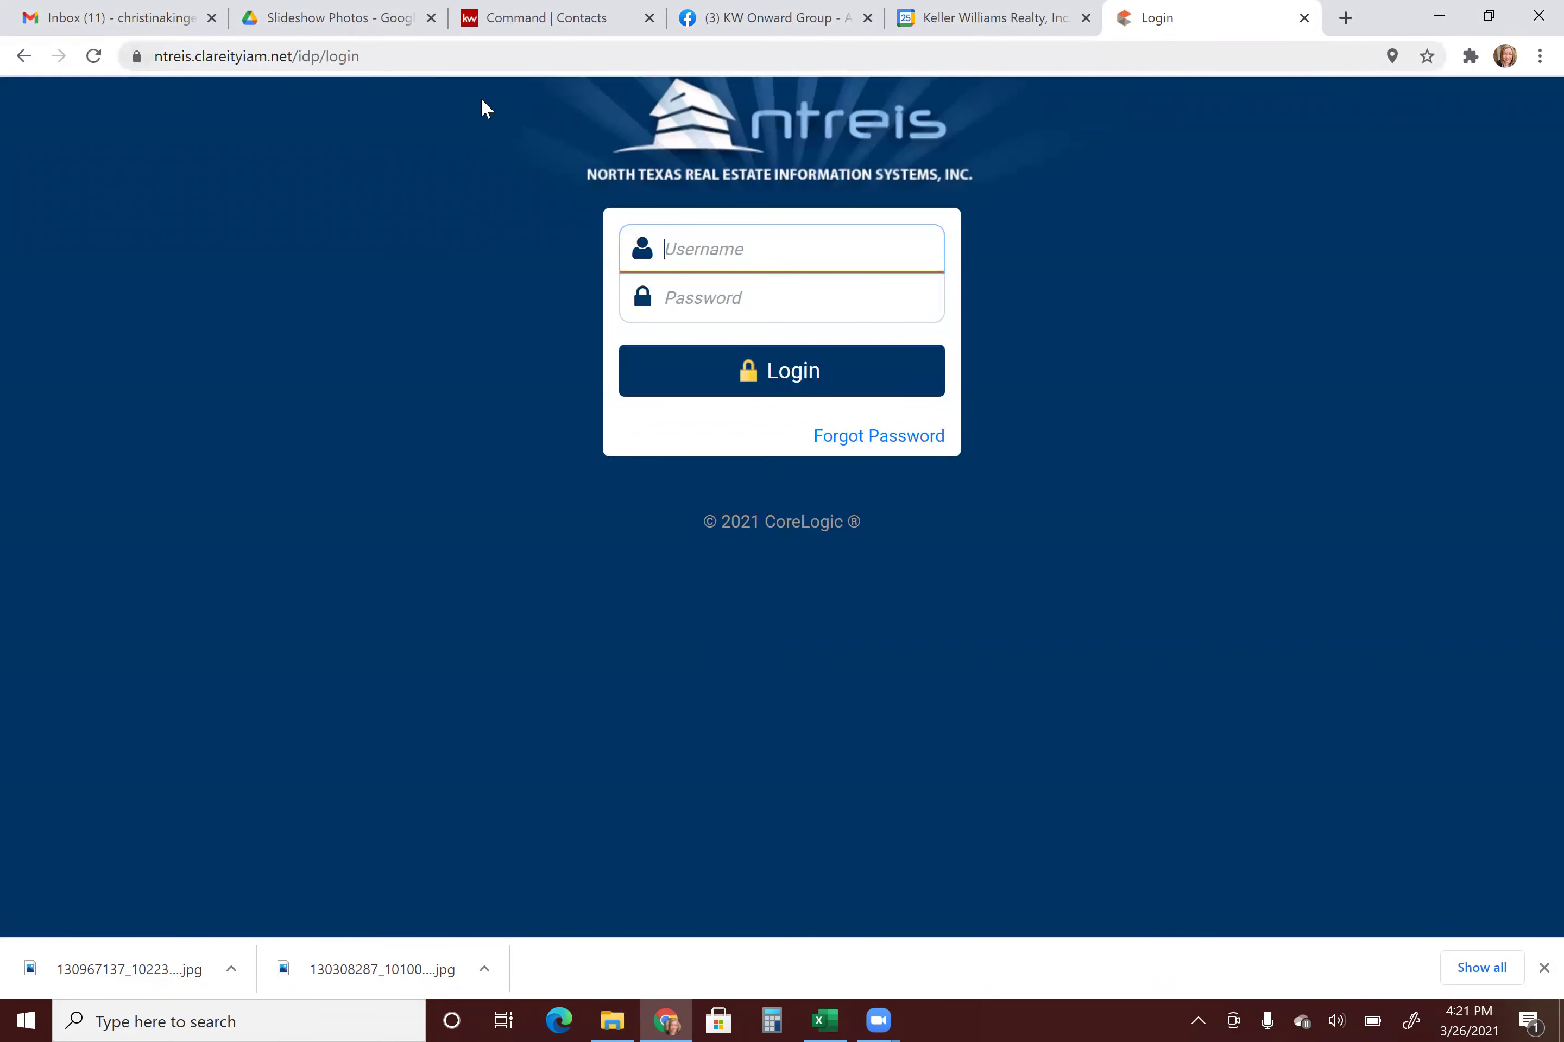
Sign in to NTREIS with the agent's username and password.
left_click(688, 246)
key("Tab")
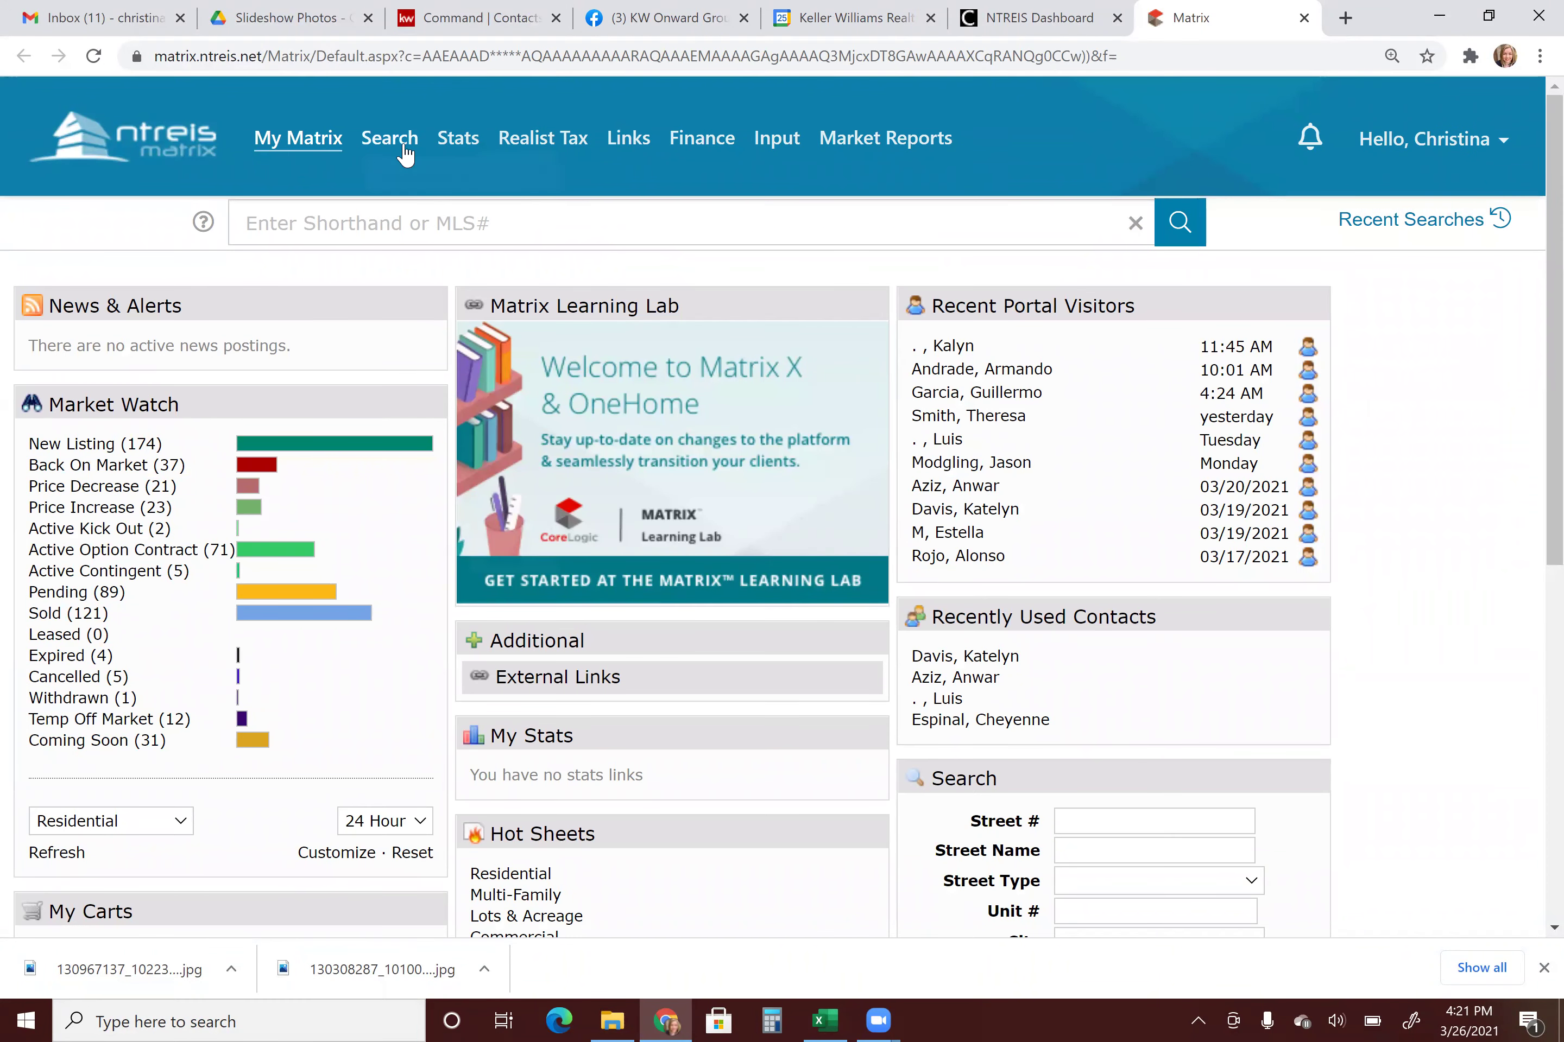
Open the Residential Detailed search form from the Search menu.
mouse_move(401, 150)
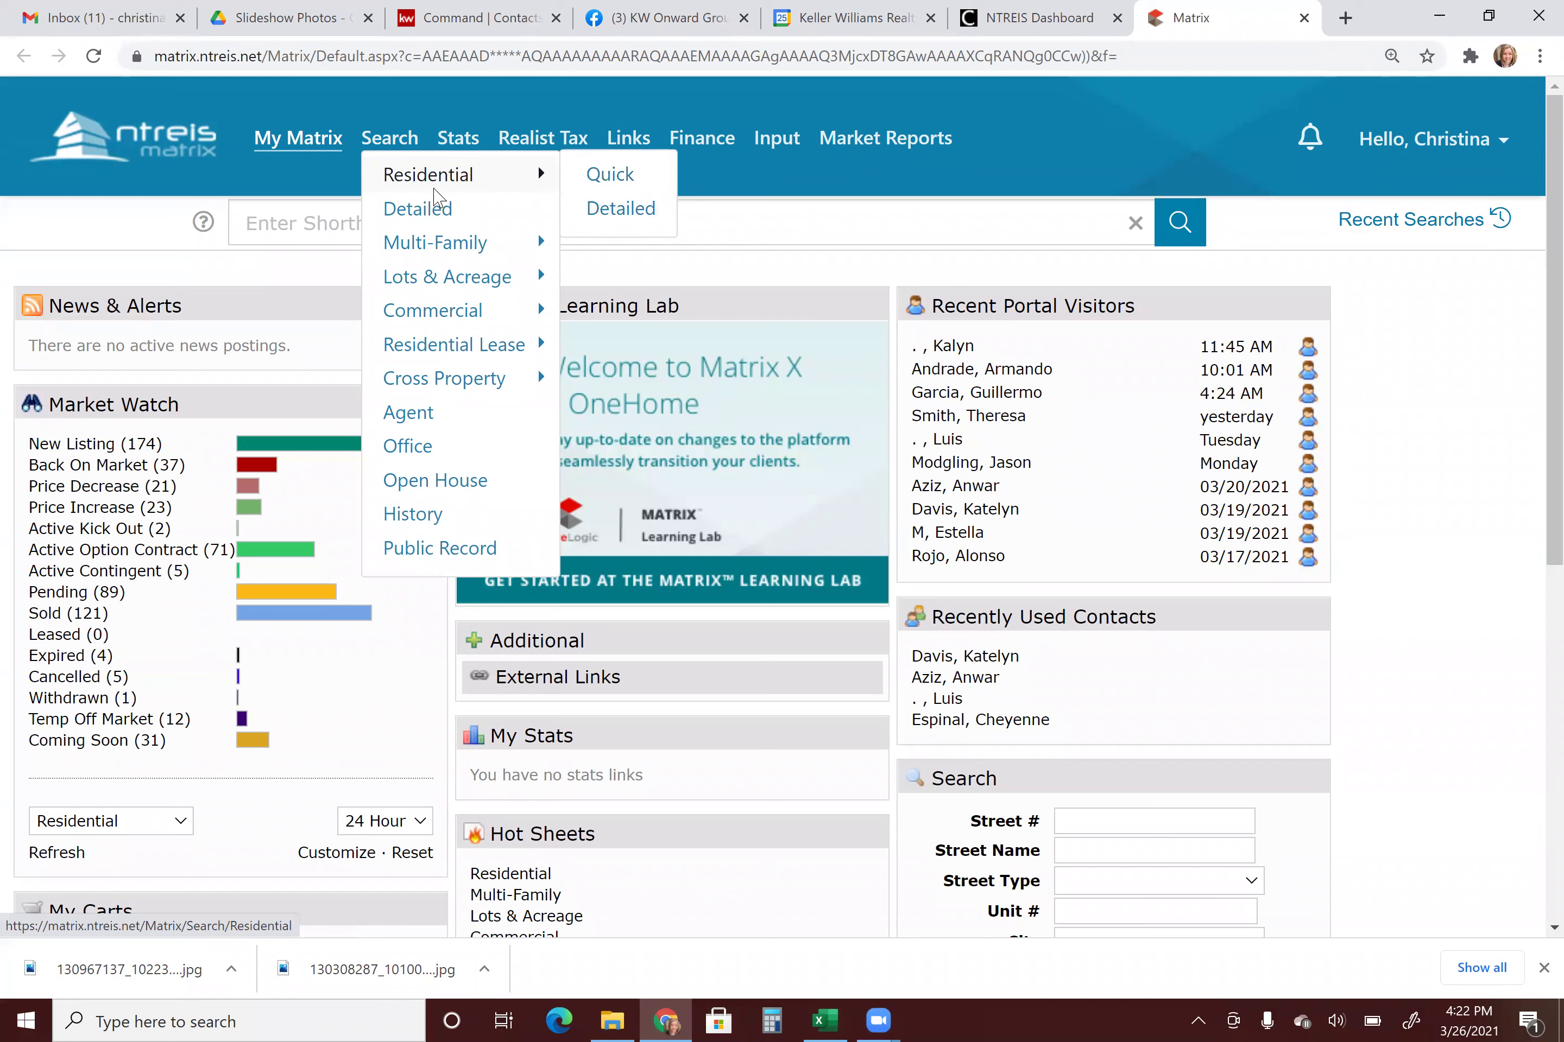
mouse_move(408, 274)
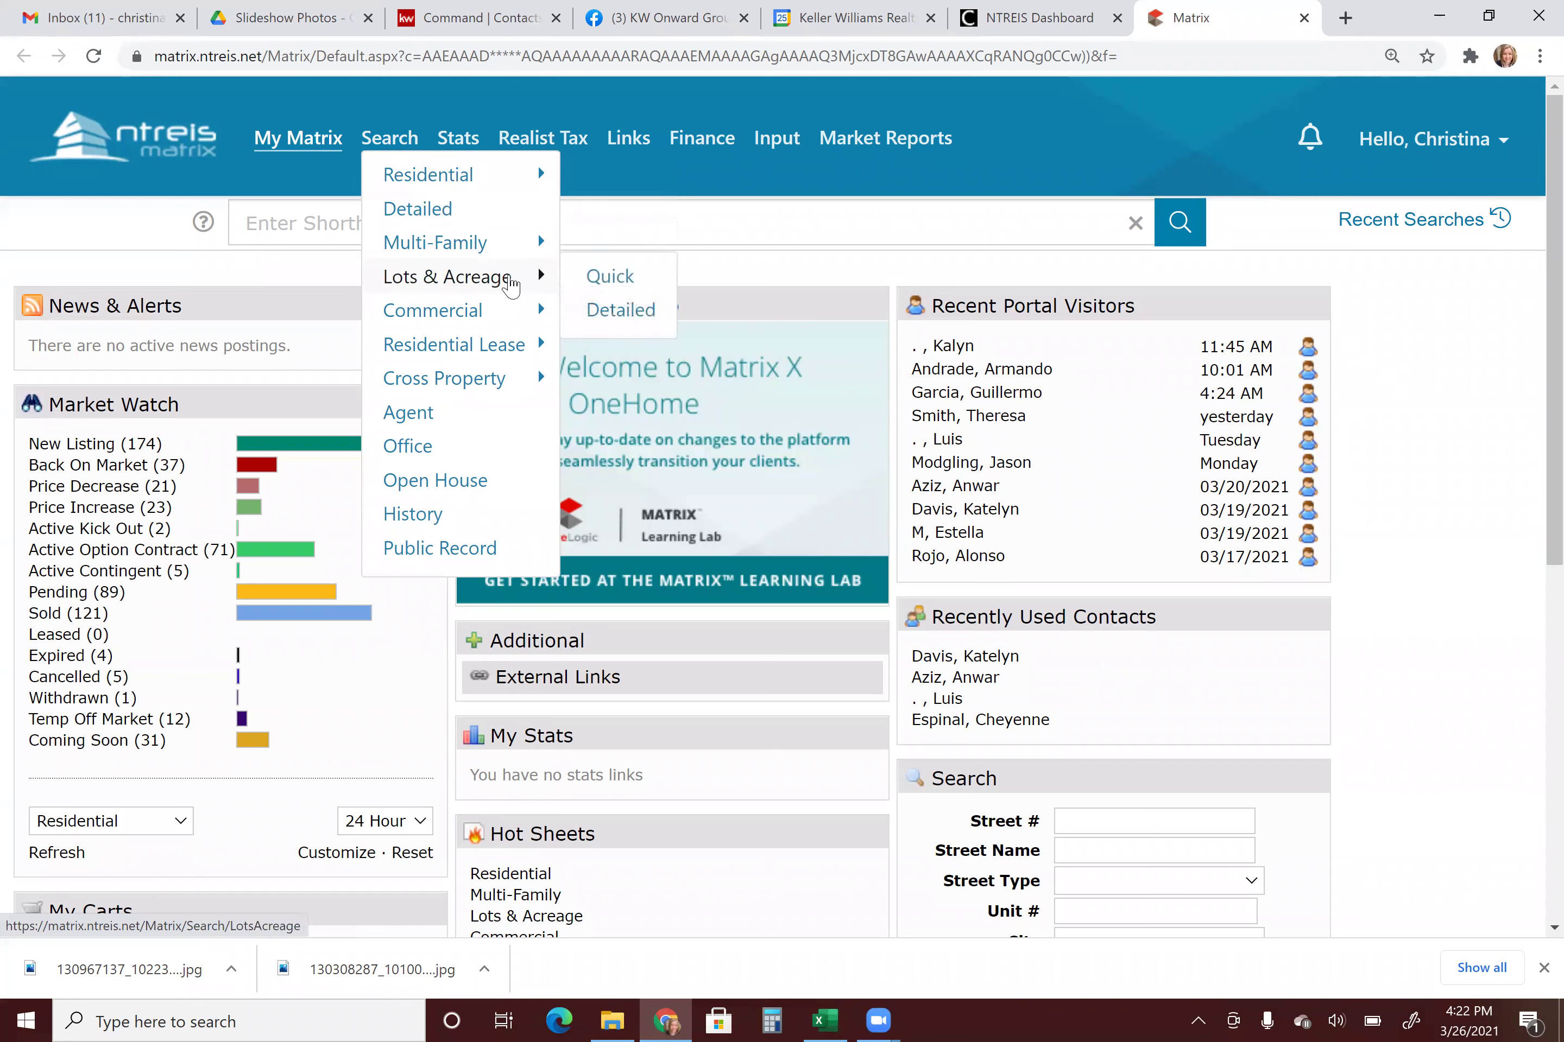
mouse_move(431, 310)
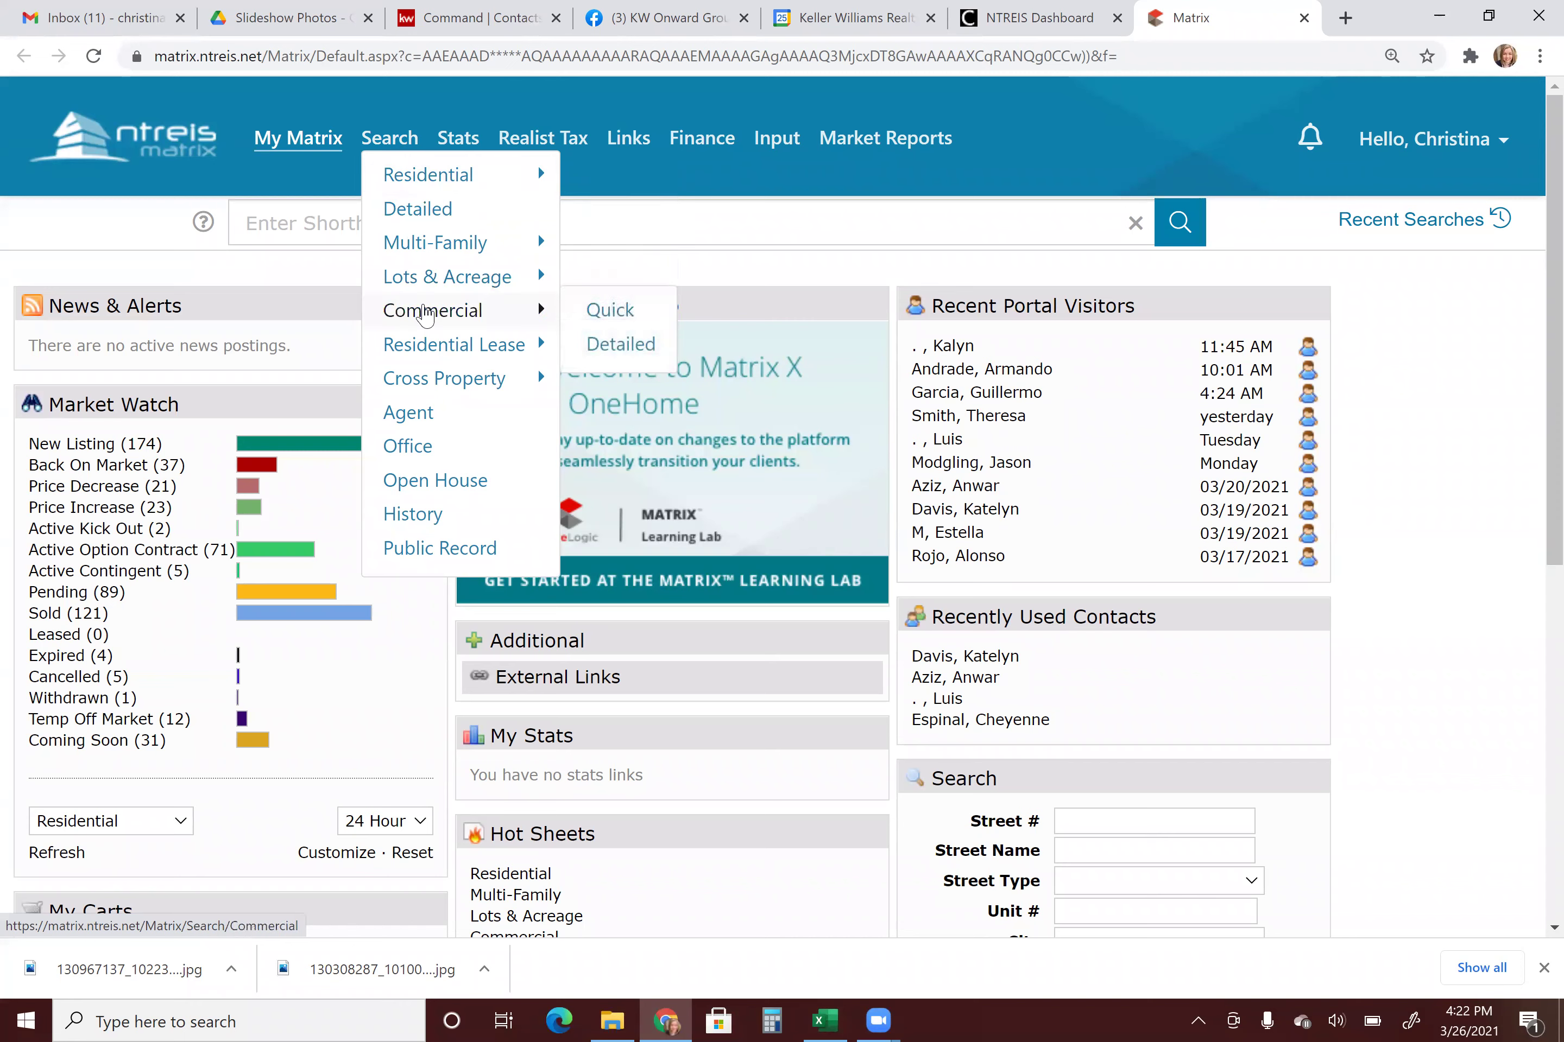
mouse_move(460, 347)
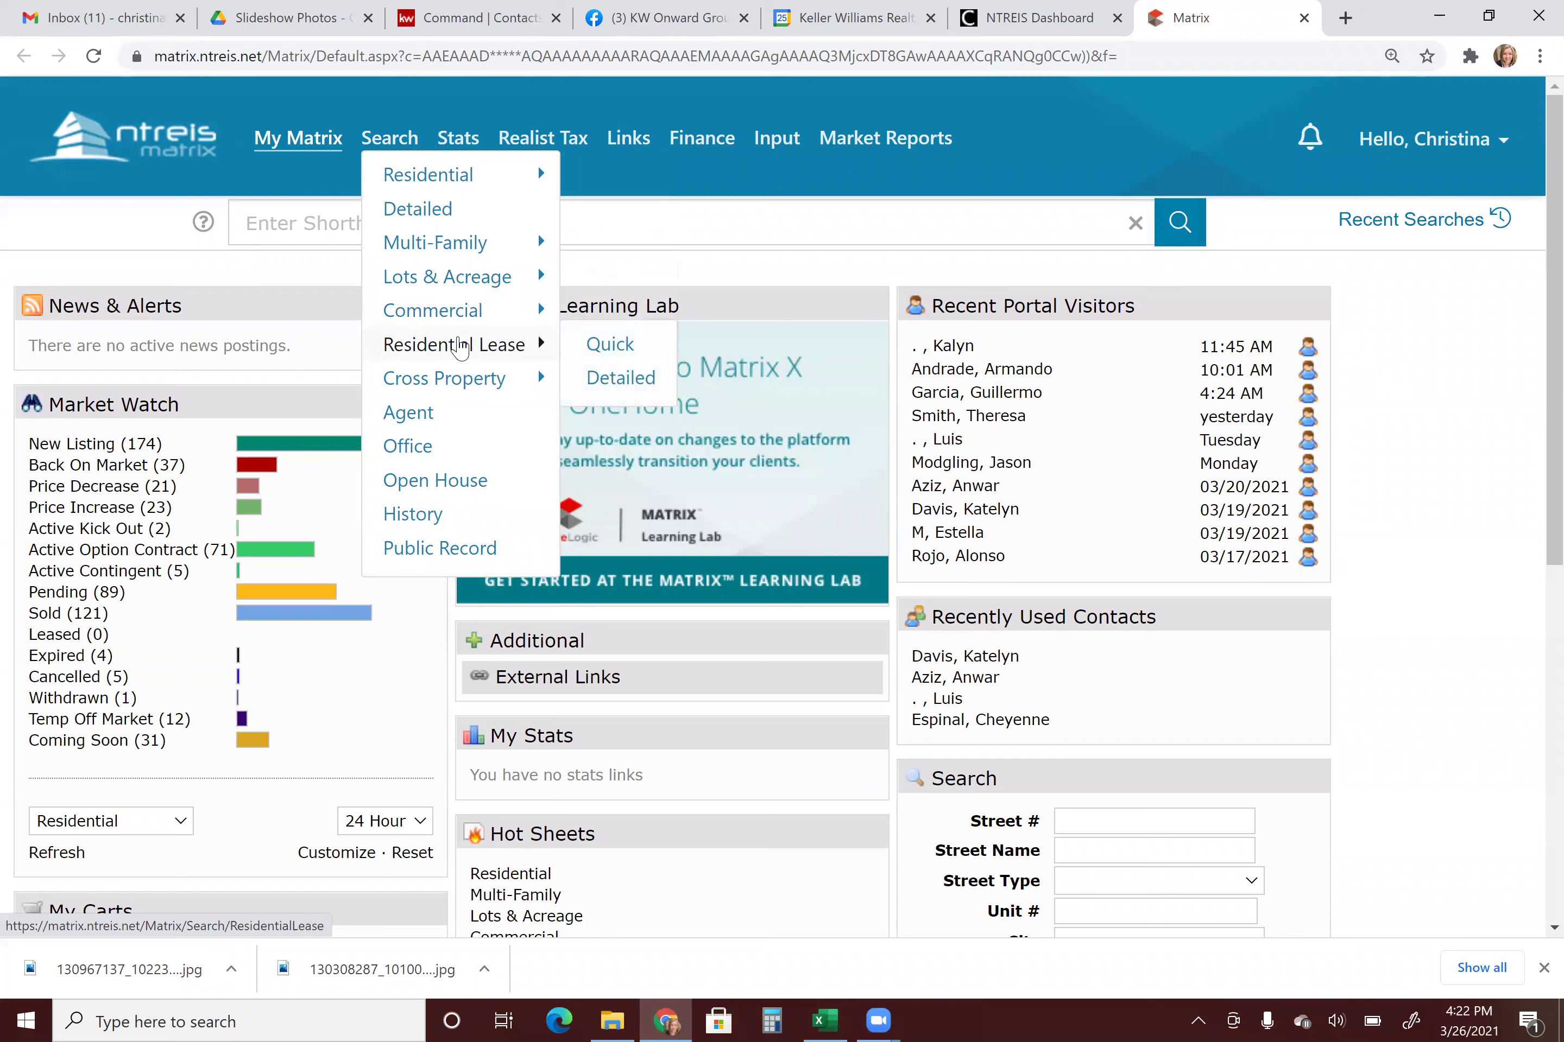
mouse_move(449, 189)
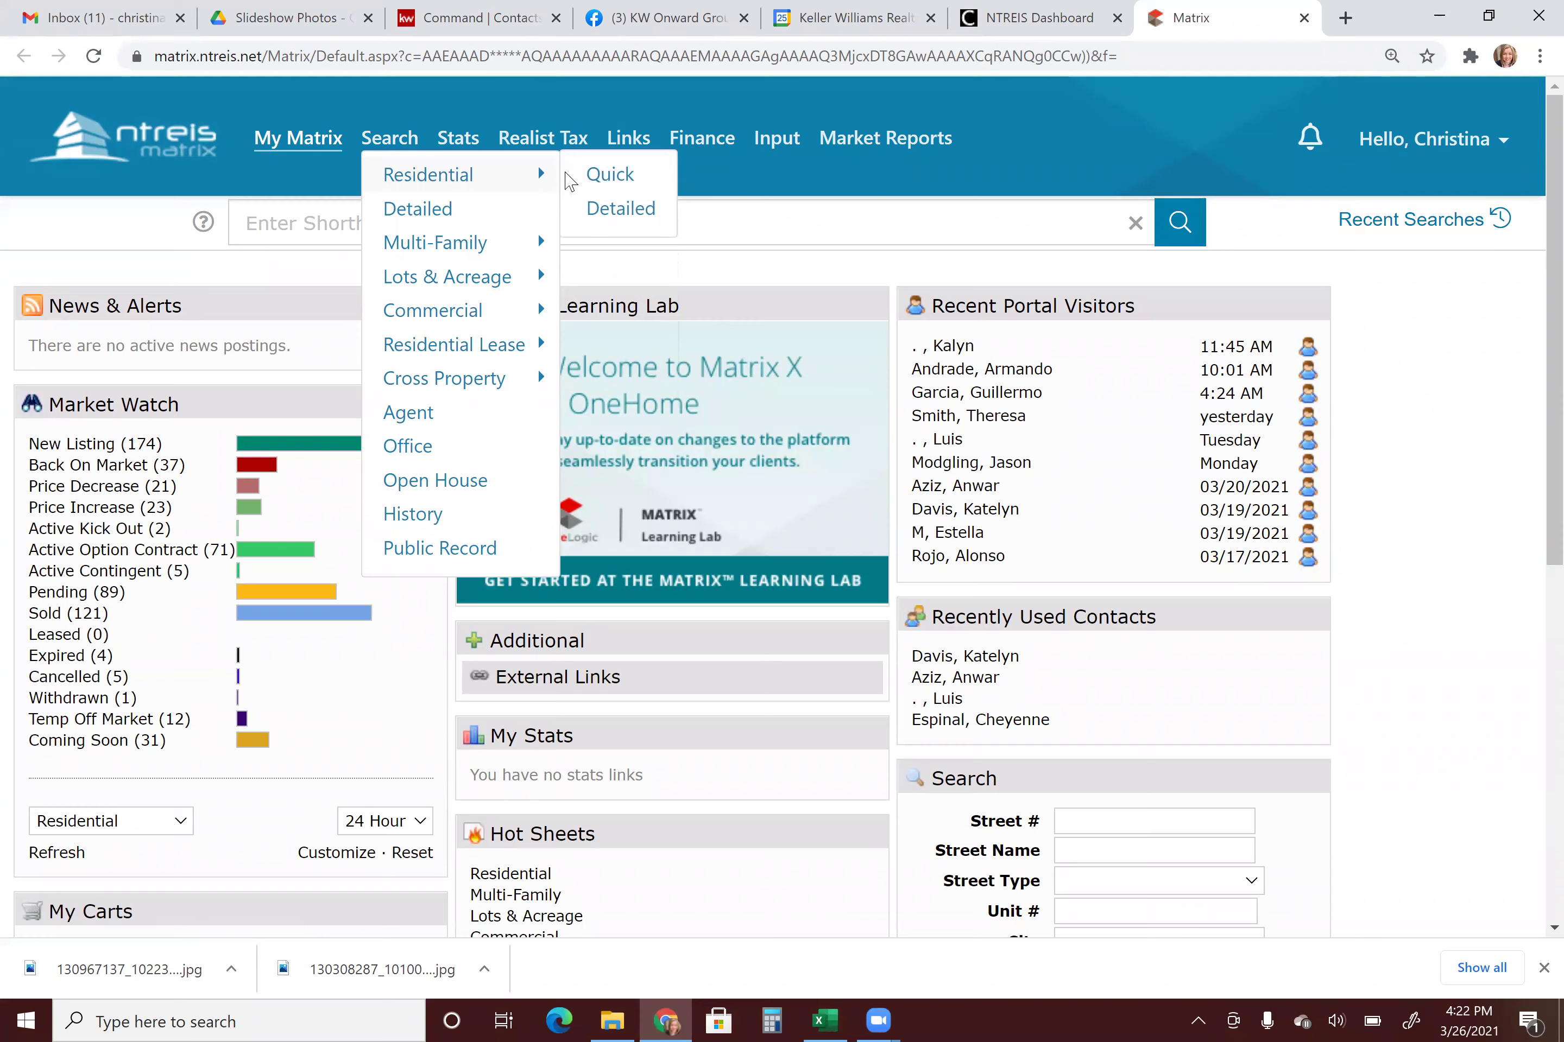
left_click(625, 211)
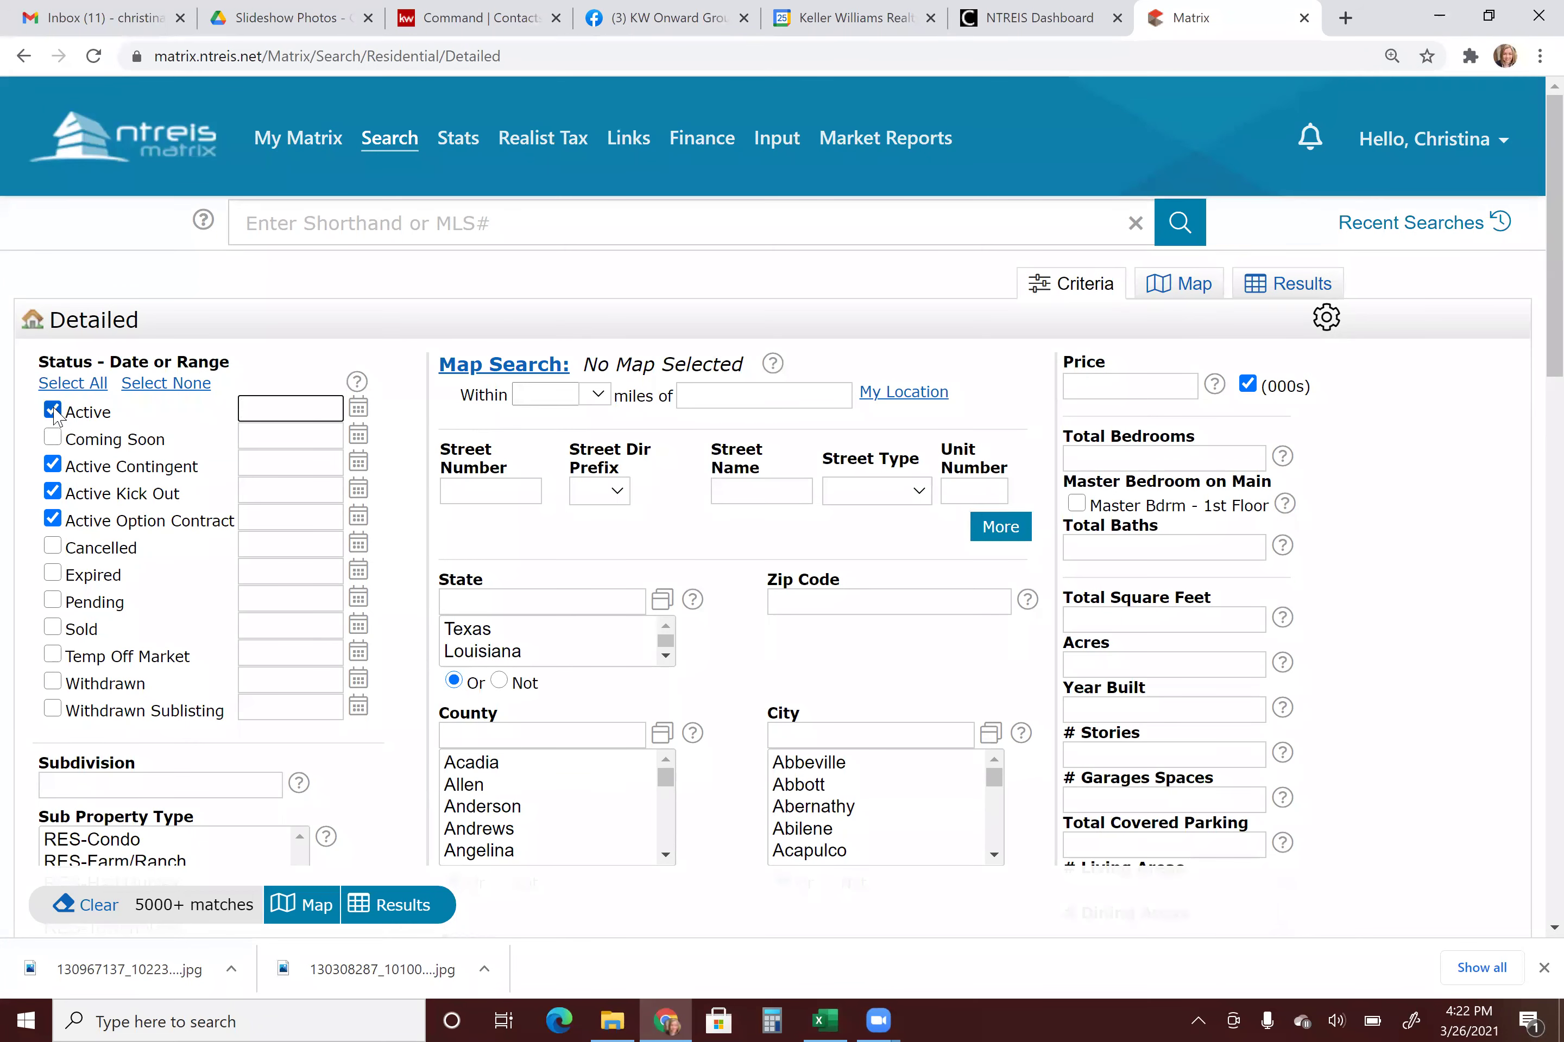
Check Coming Soon and uncheck Active Contingent, Active Kick Out and Active Option Contract statuses.
left_click(53, 437)
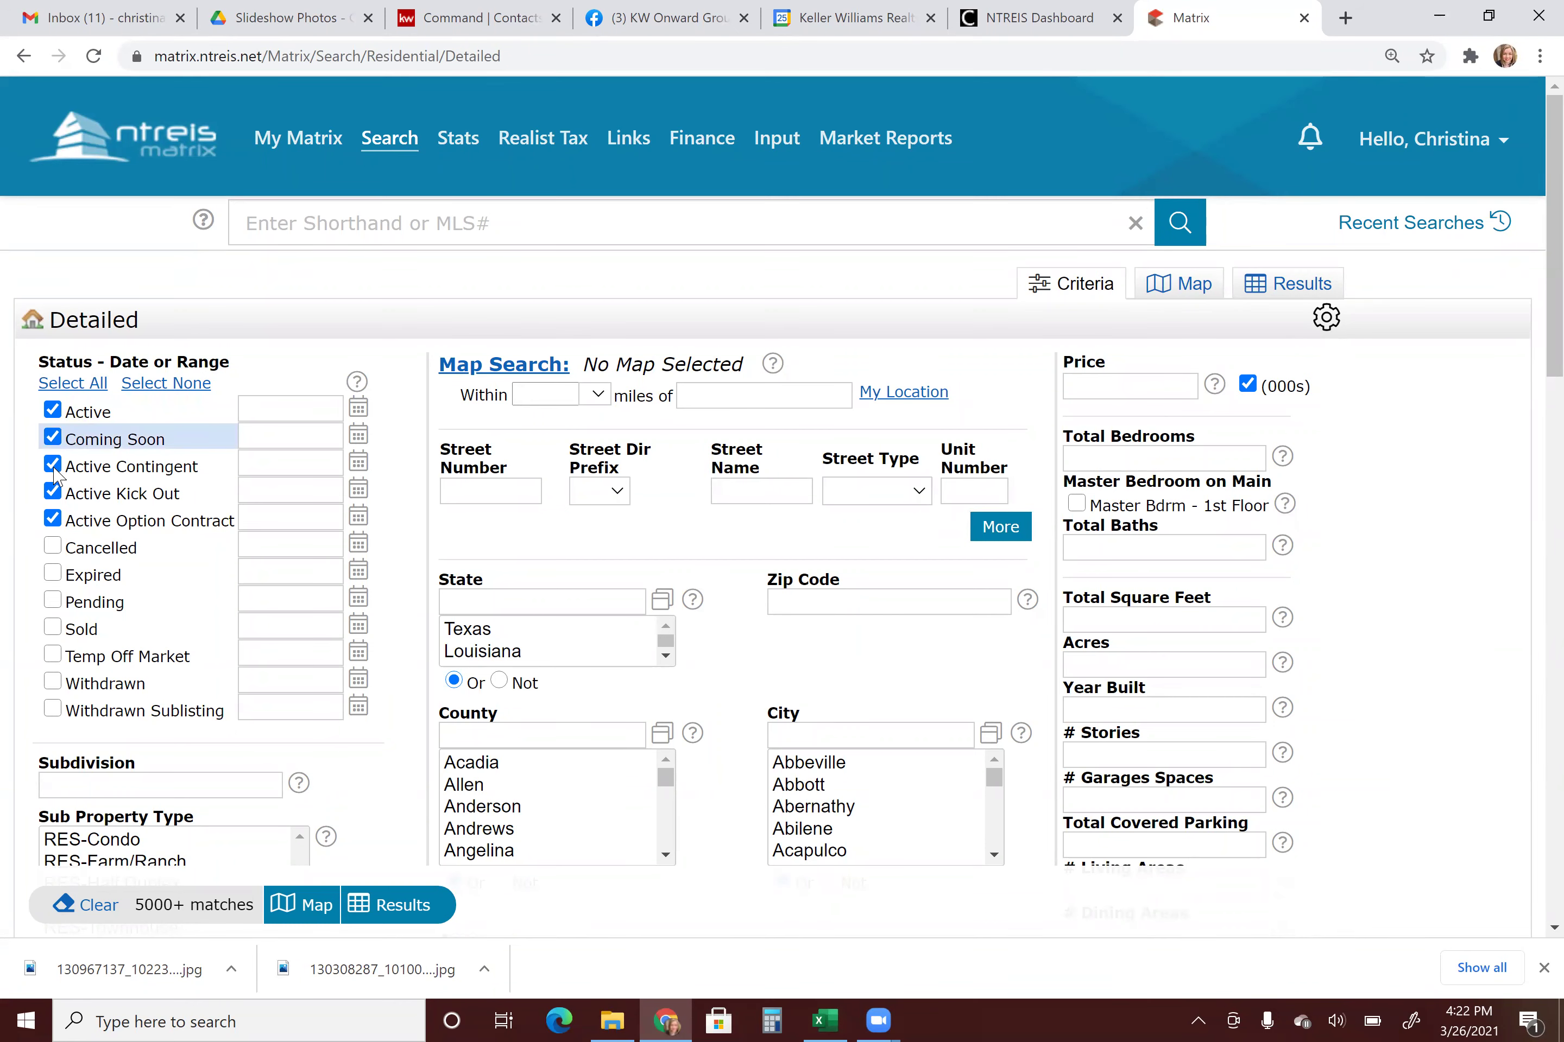
left_click(52, 464)
left_click(53, 519)
left_click(53, 491)
Enter Price 350-500, Total Bedrooms 3+ and Total Baths 2+, narrowing results to 1789.
left_click(1110, 386)
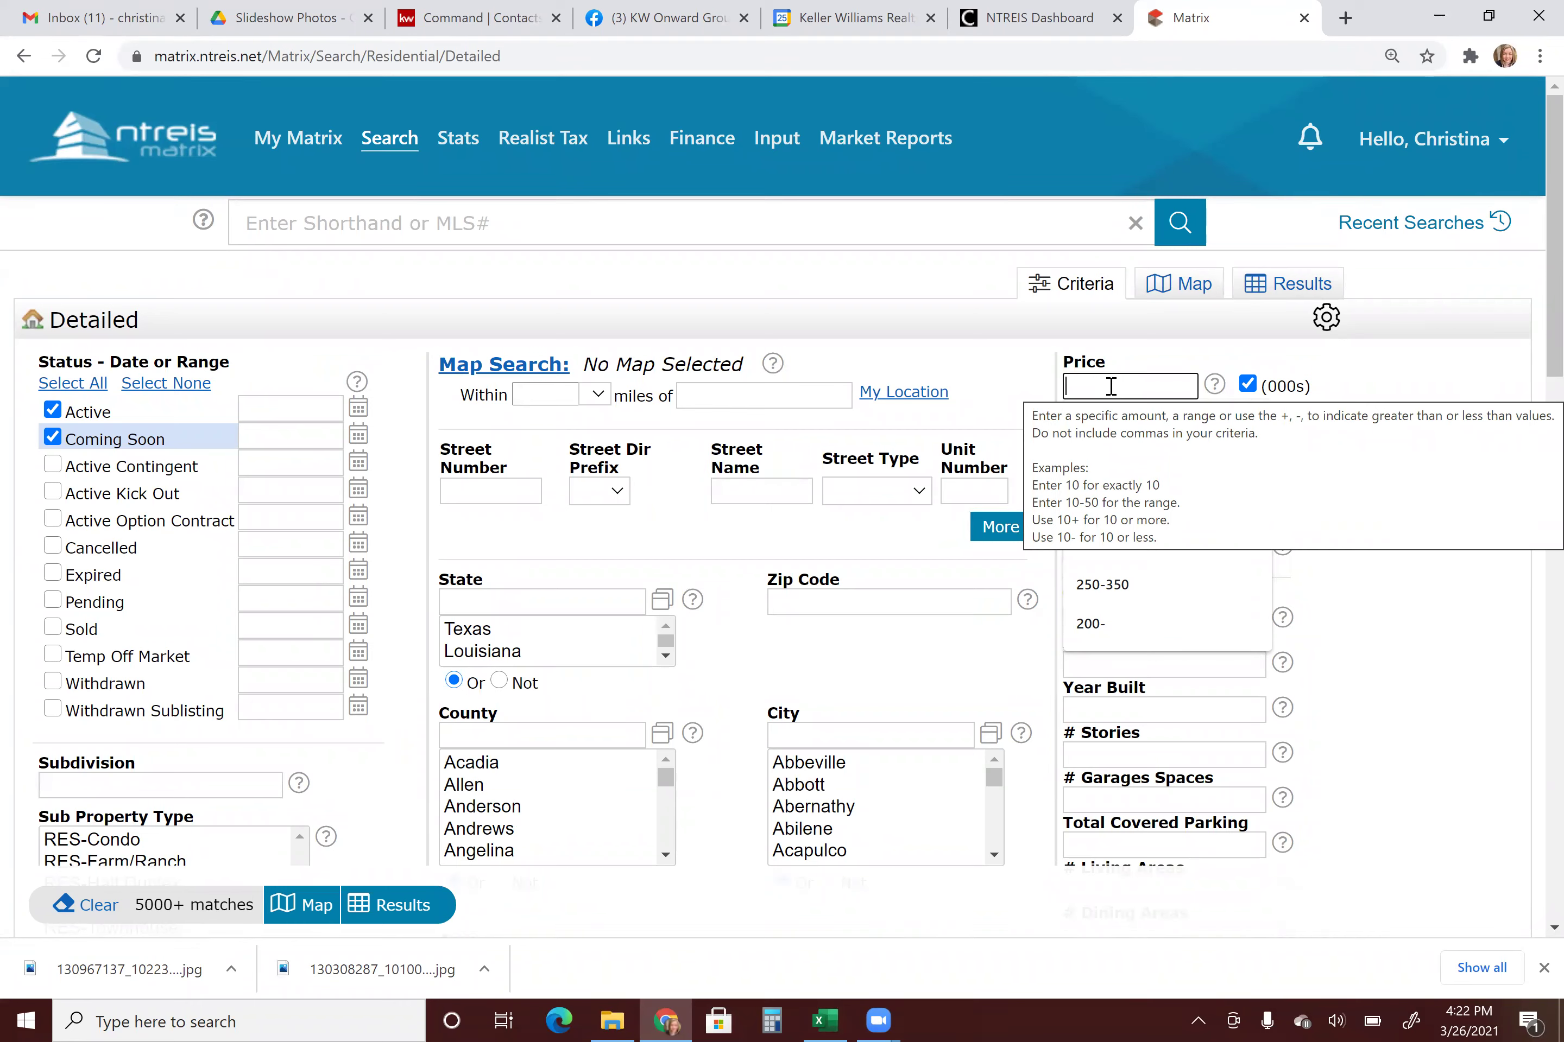
type("350")
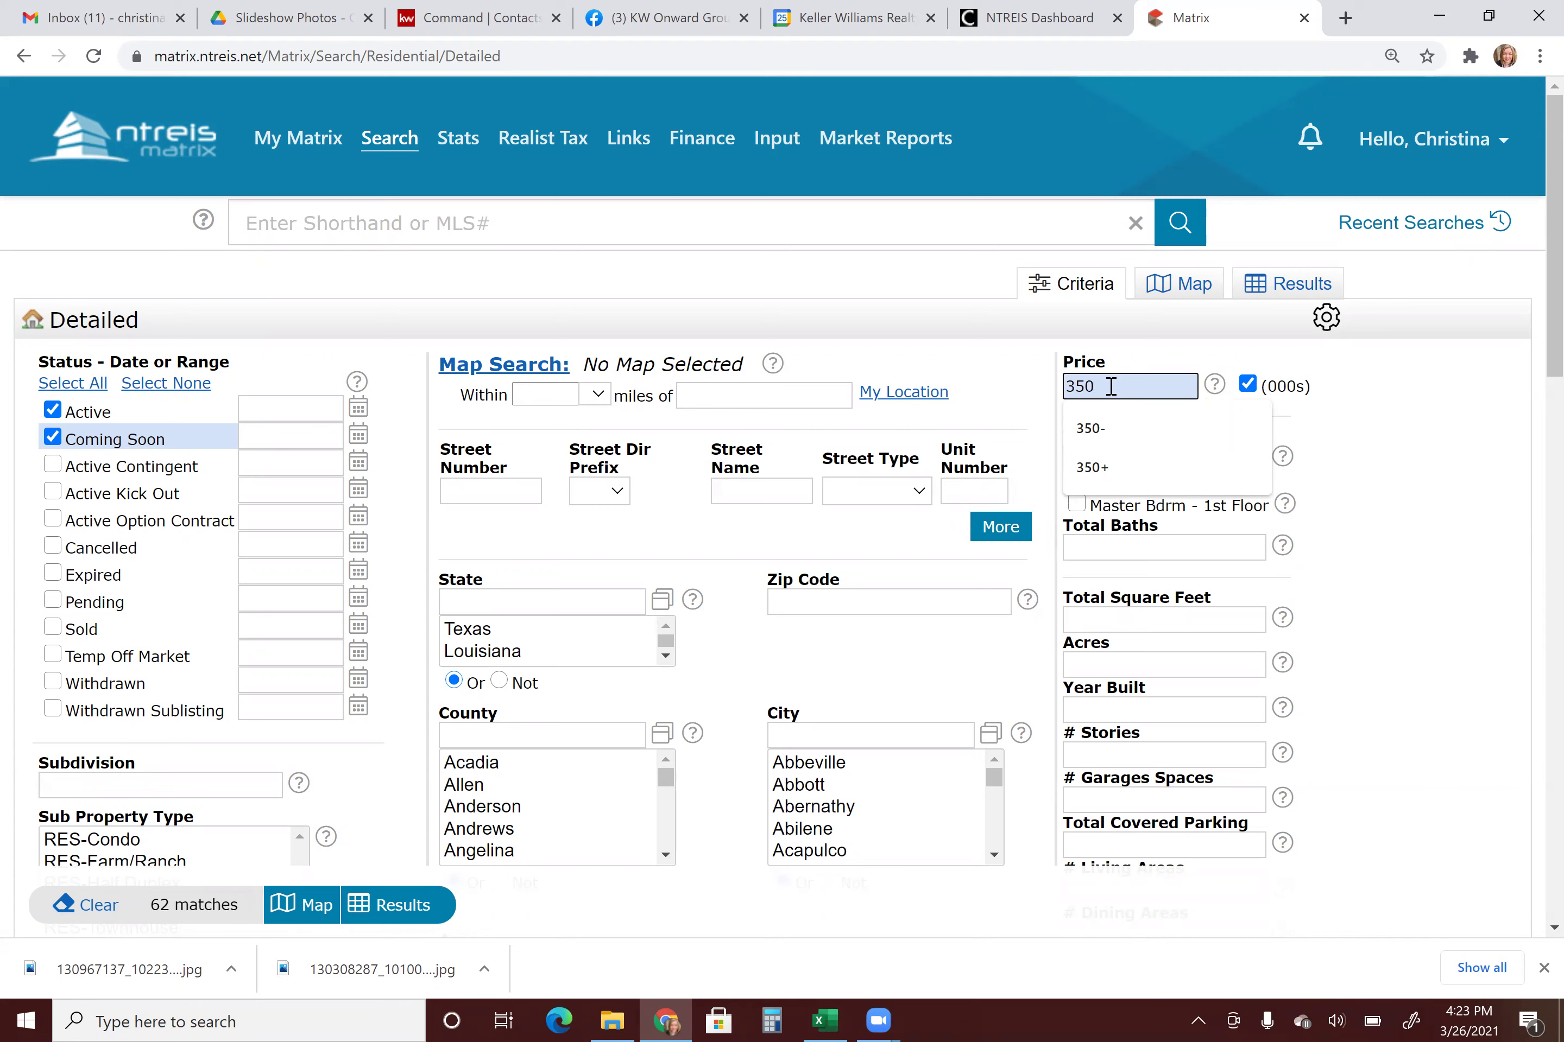
type("-")
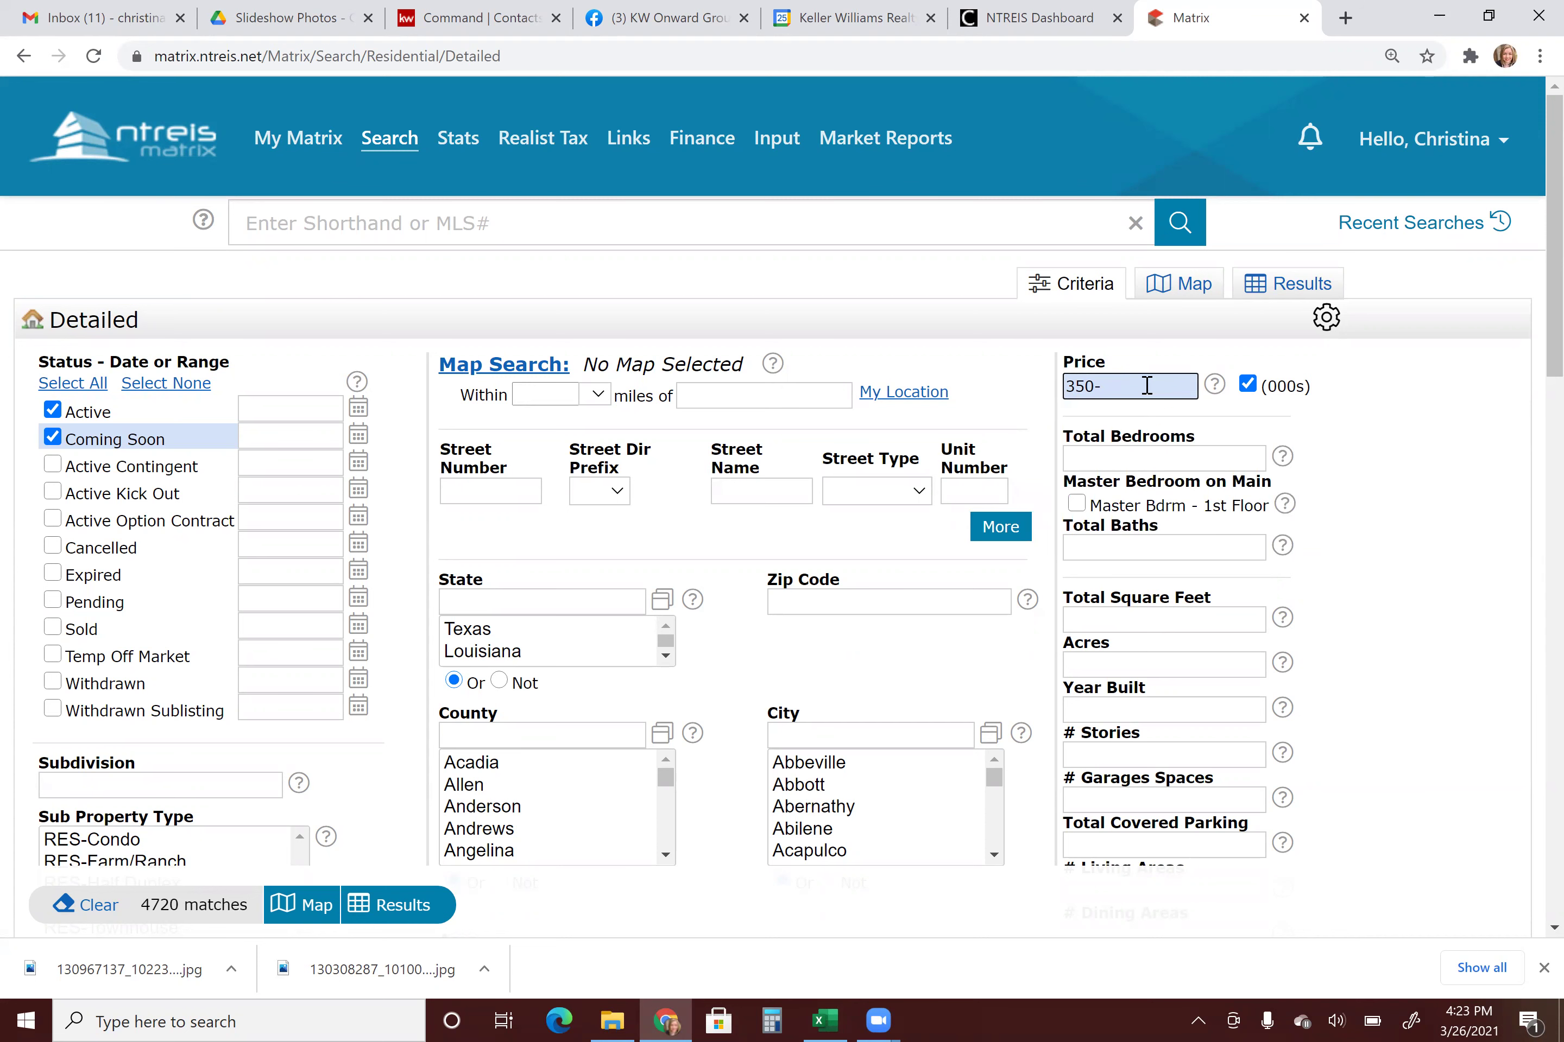
type("500")
left_click(1144, 464)
left_click(1144, 464)
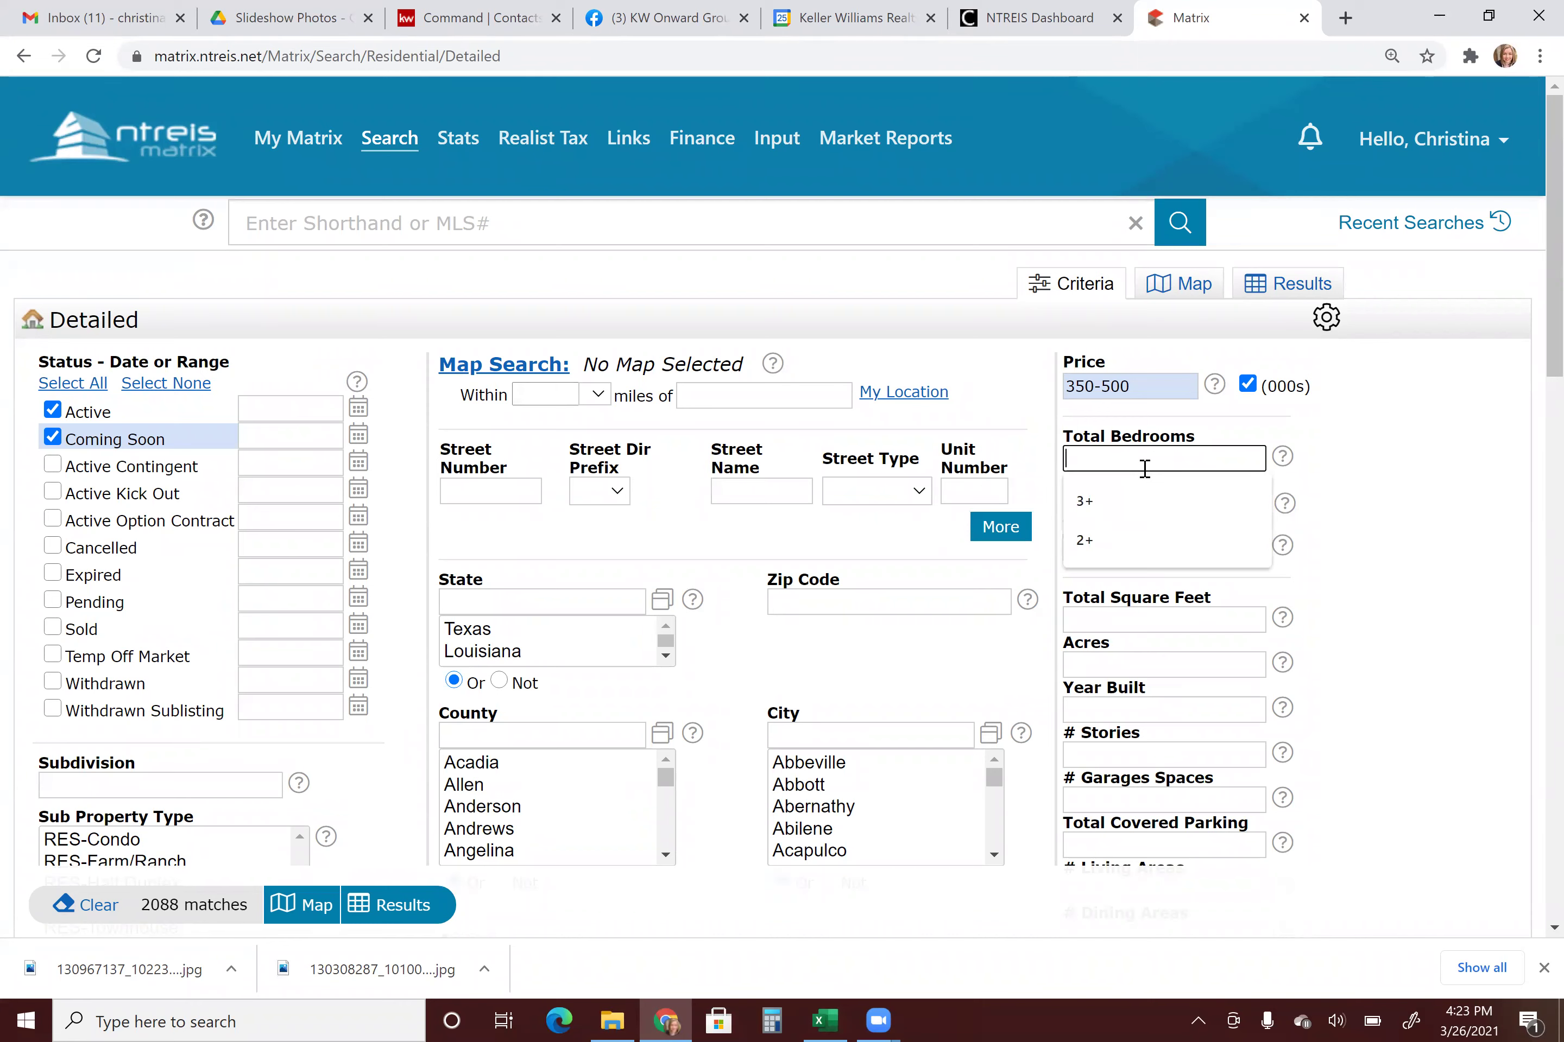
type("3")
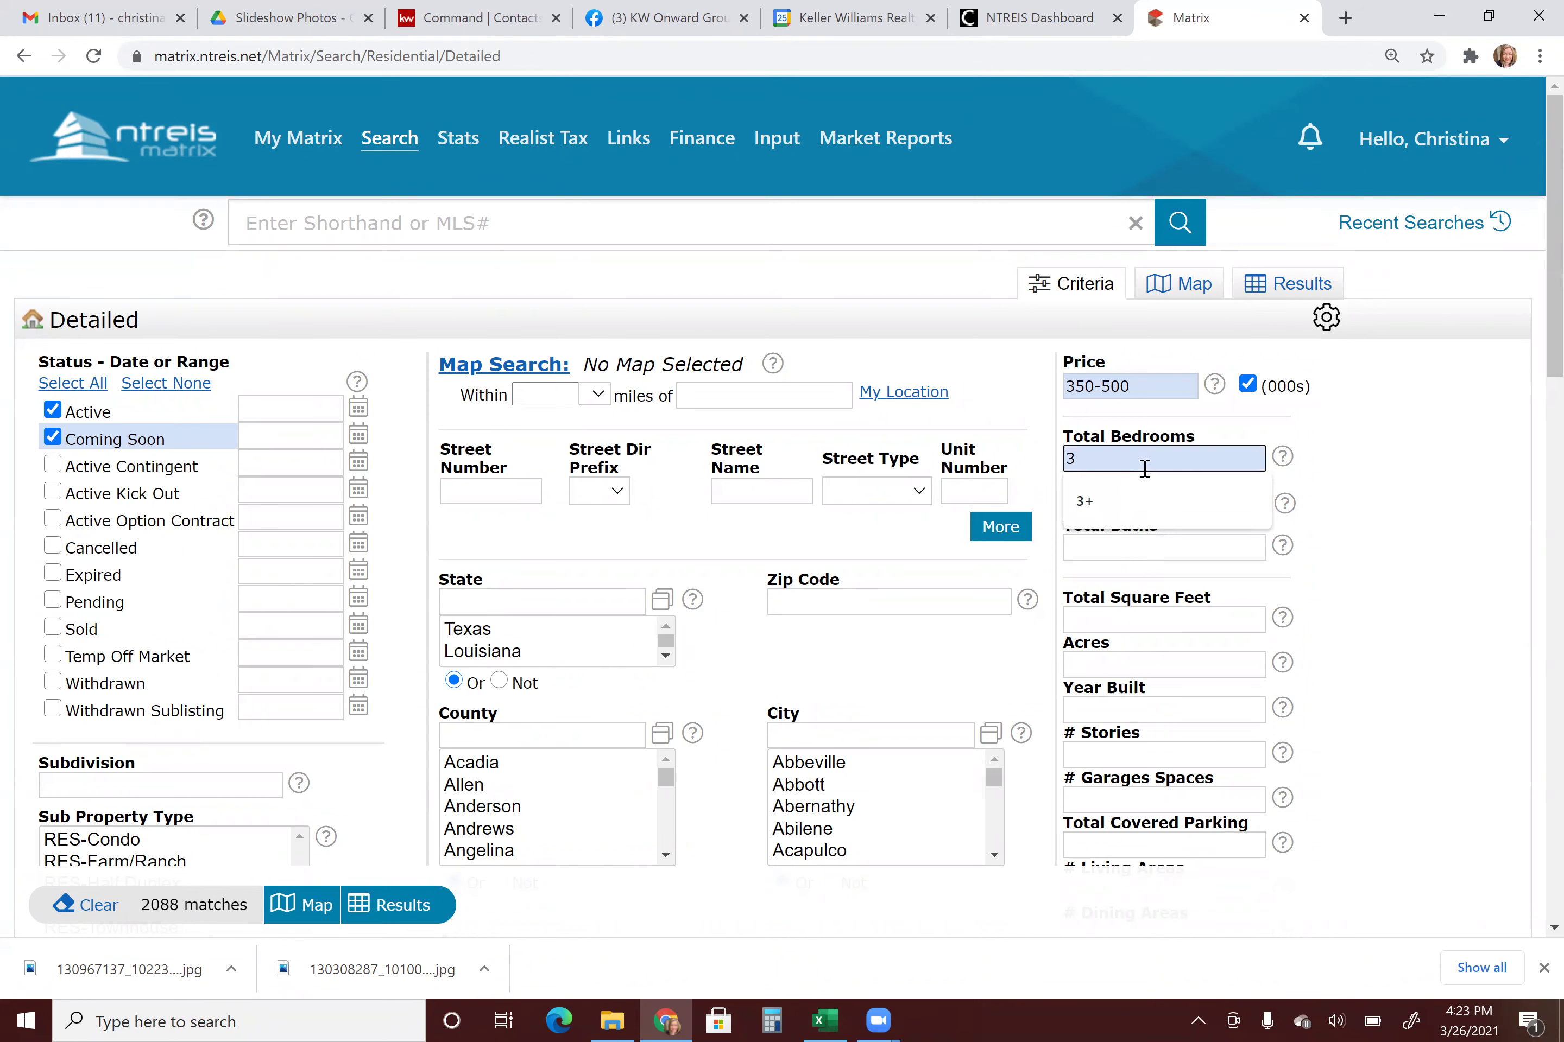
type("+")
left_click(1124, 545)
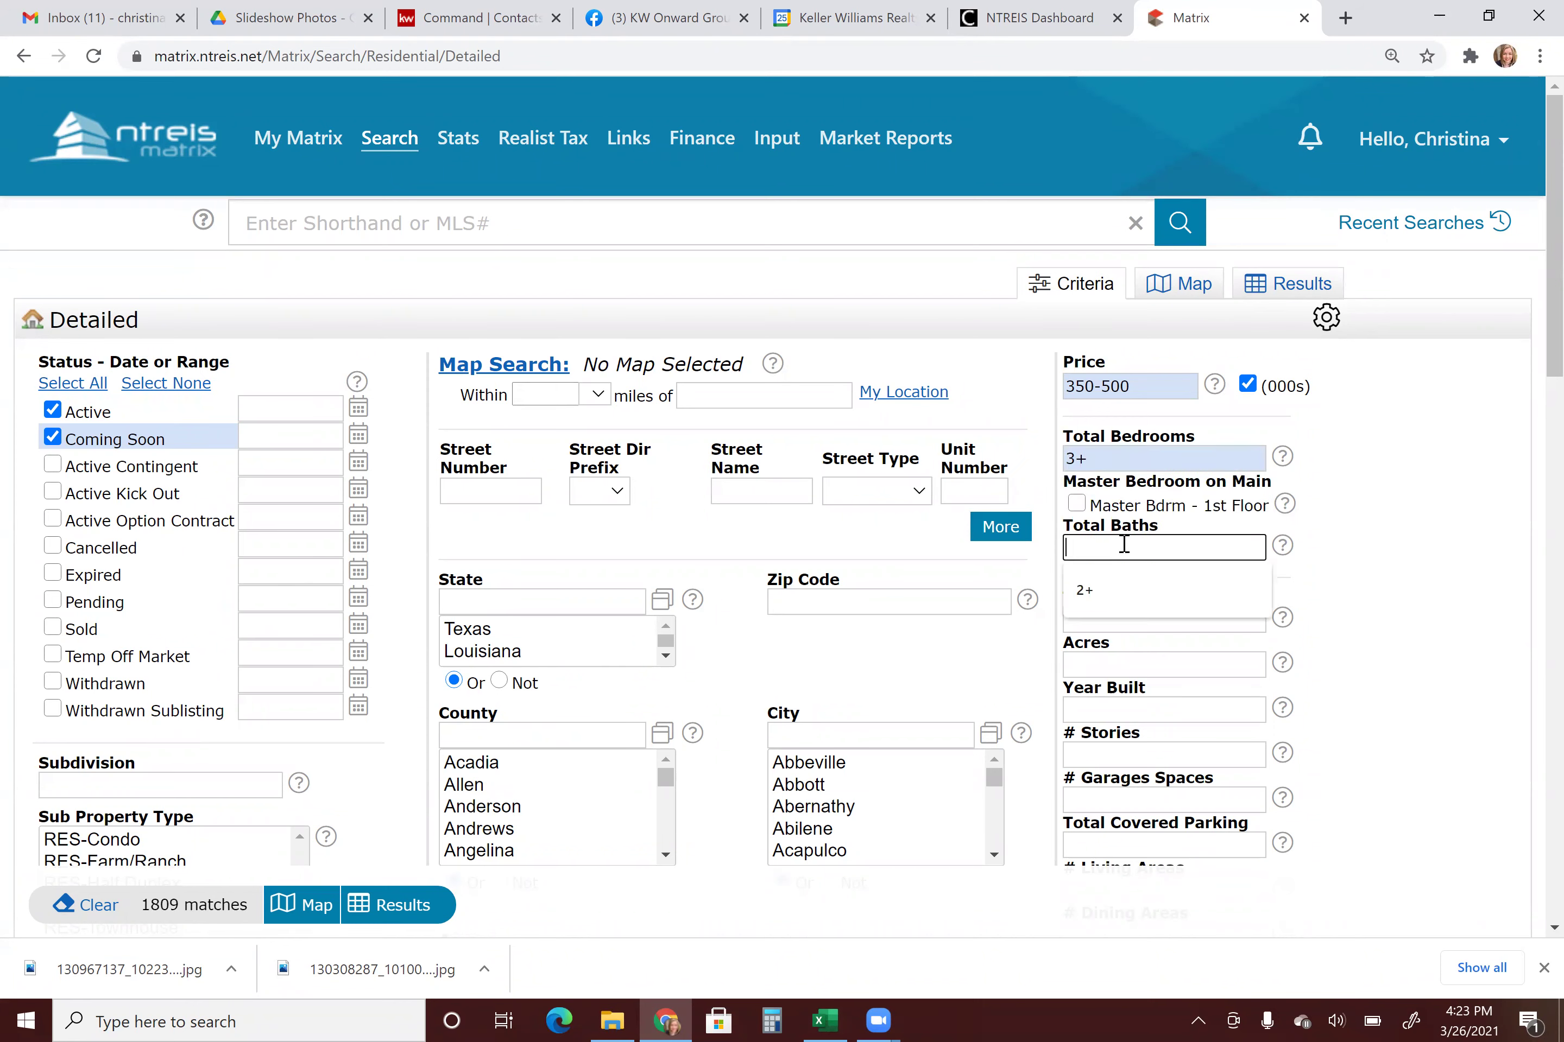
type("2+")
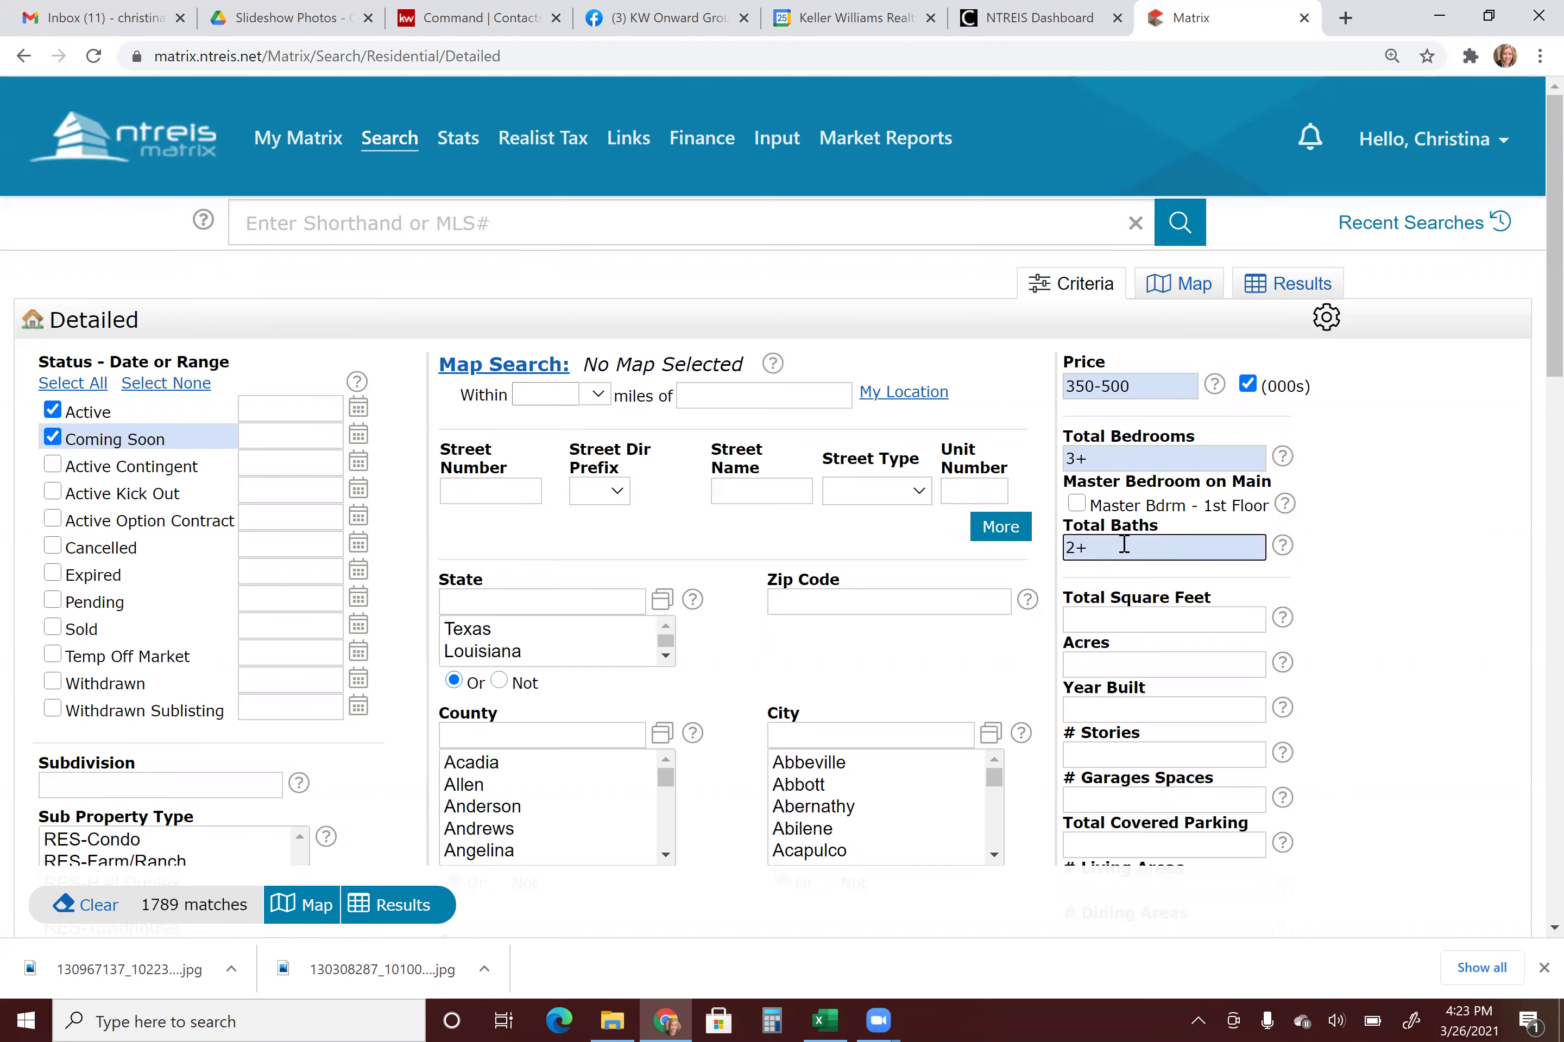
left_click(1363, 583)
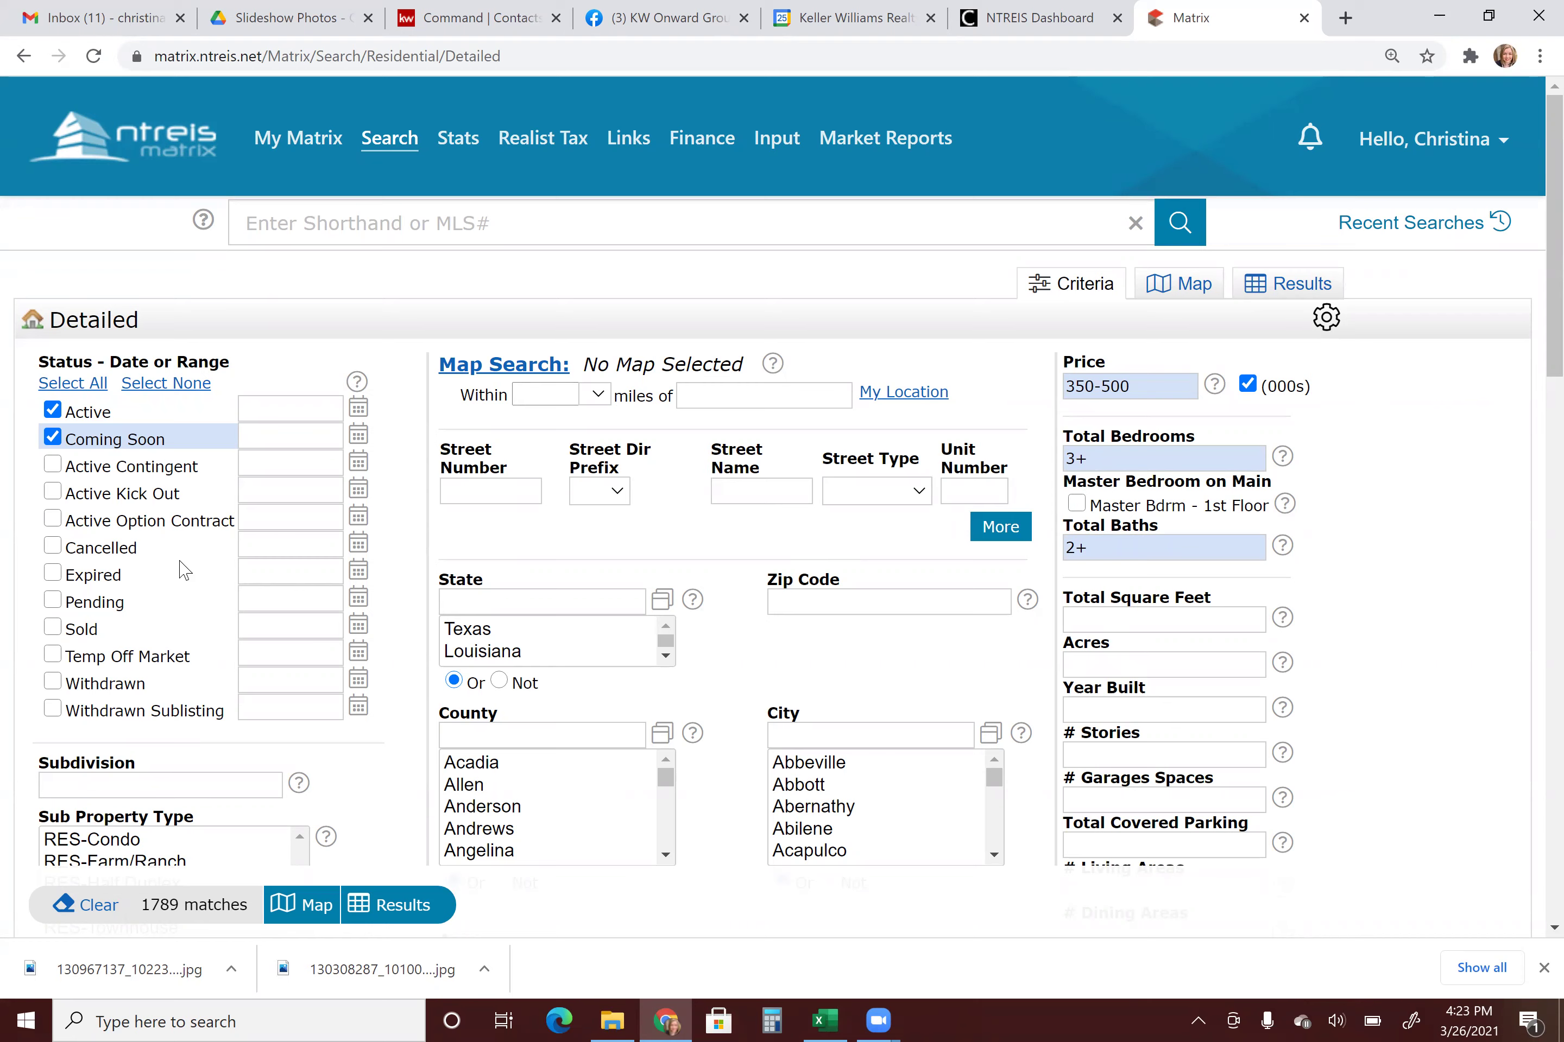
Open the City list and select Aquilla.
scroll(740, 538, "down", 3)
left_click(824, 517)
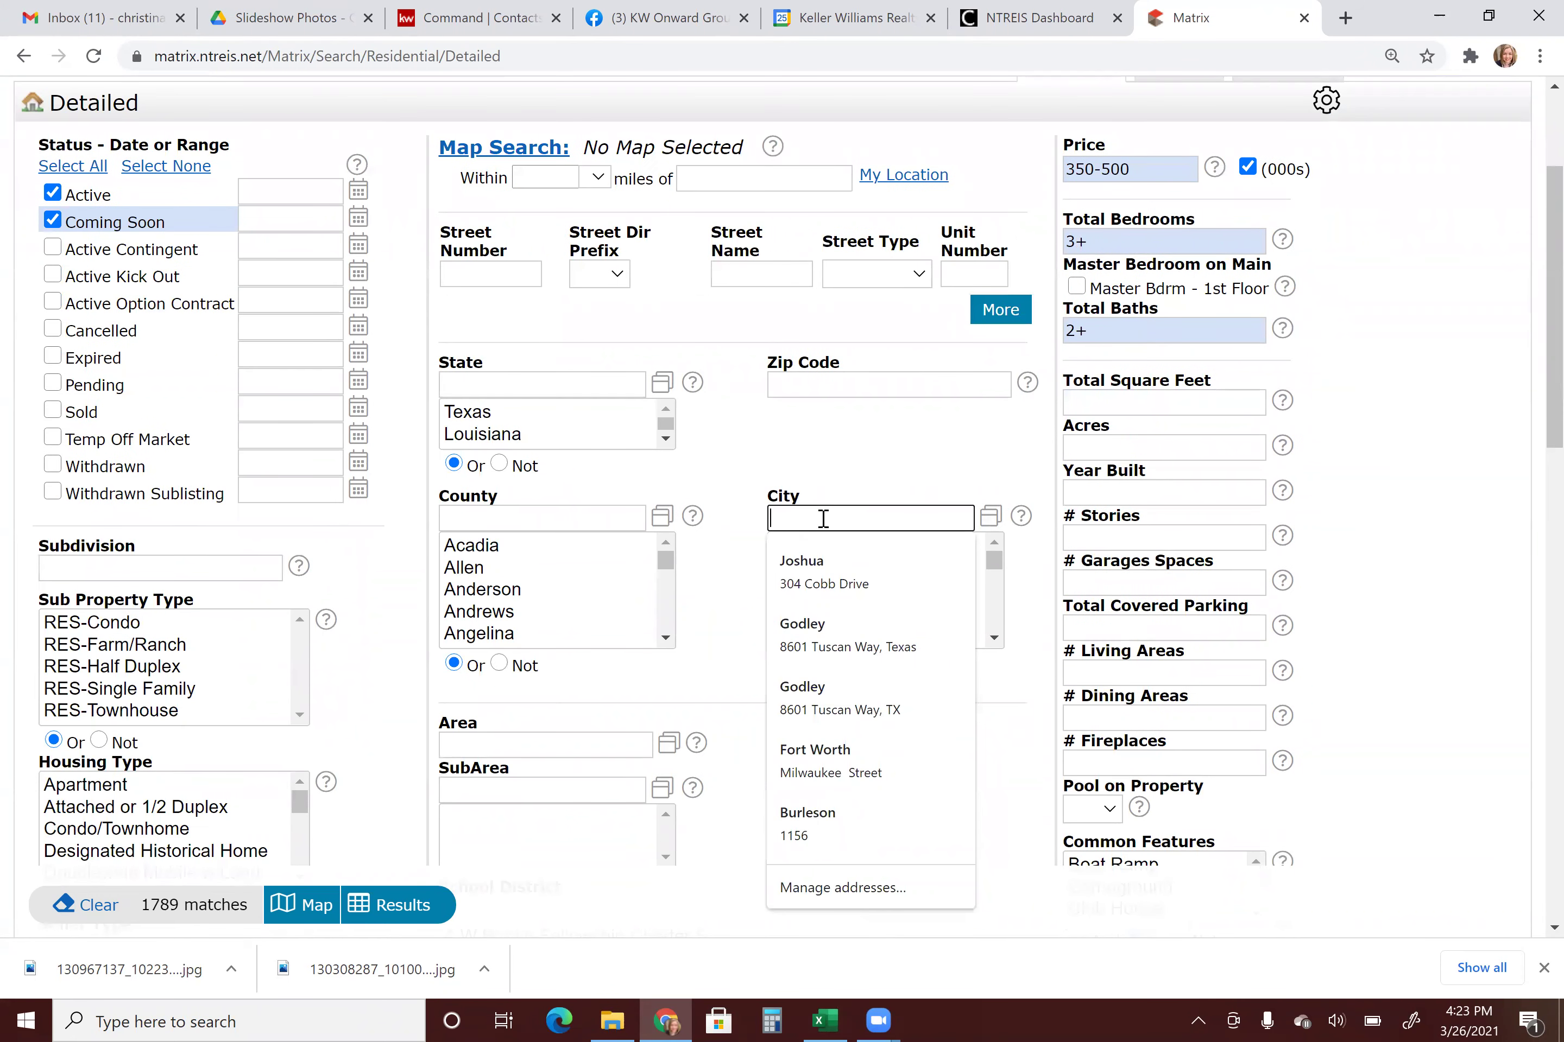
left_click(922, 479)
left_click(993, 637)
left_click(802, 511)
left_click(871, 488)
left_click(993, 638)
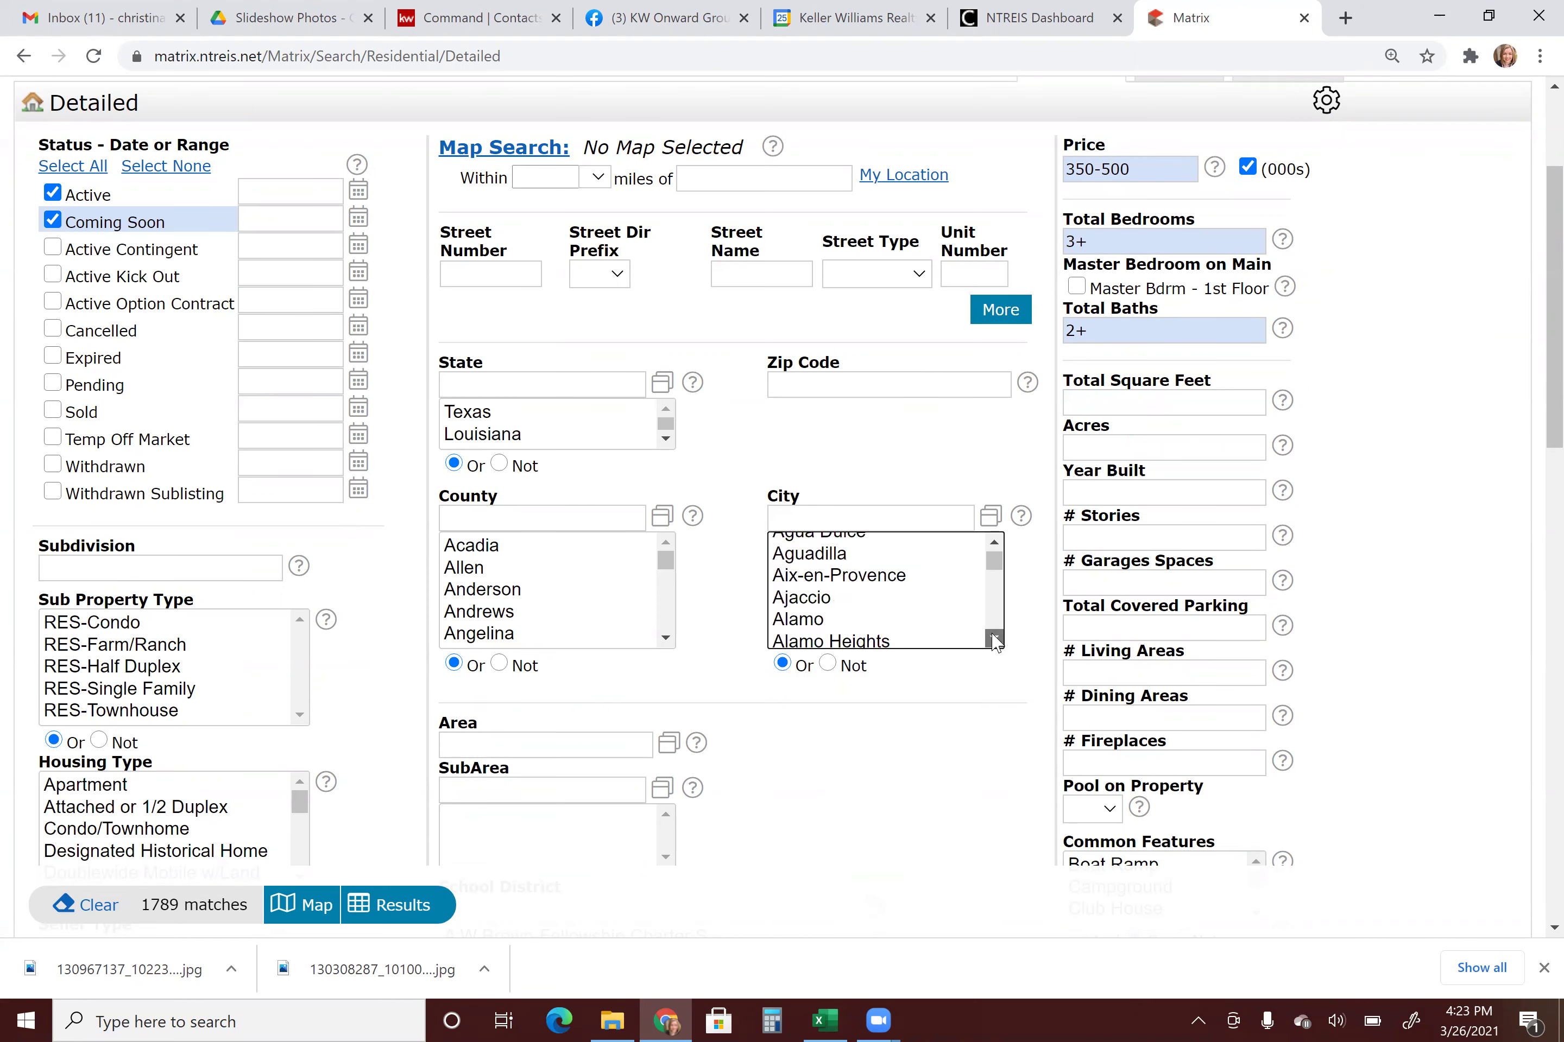
left_click_drag(994, 637, 942, 639)
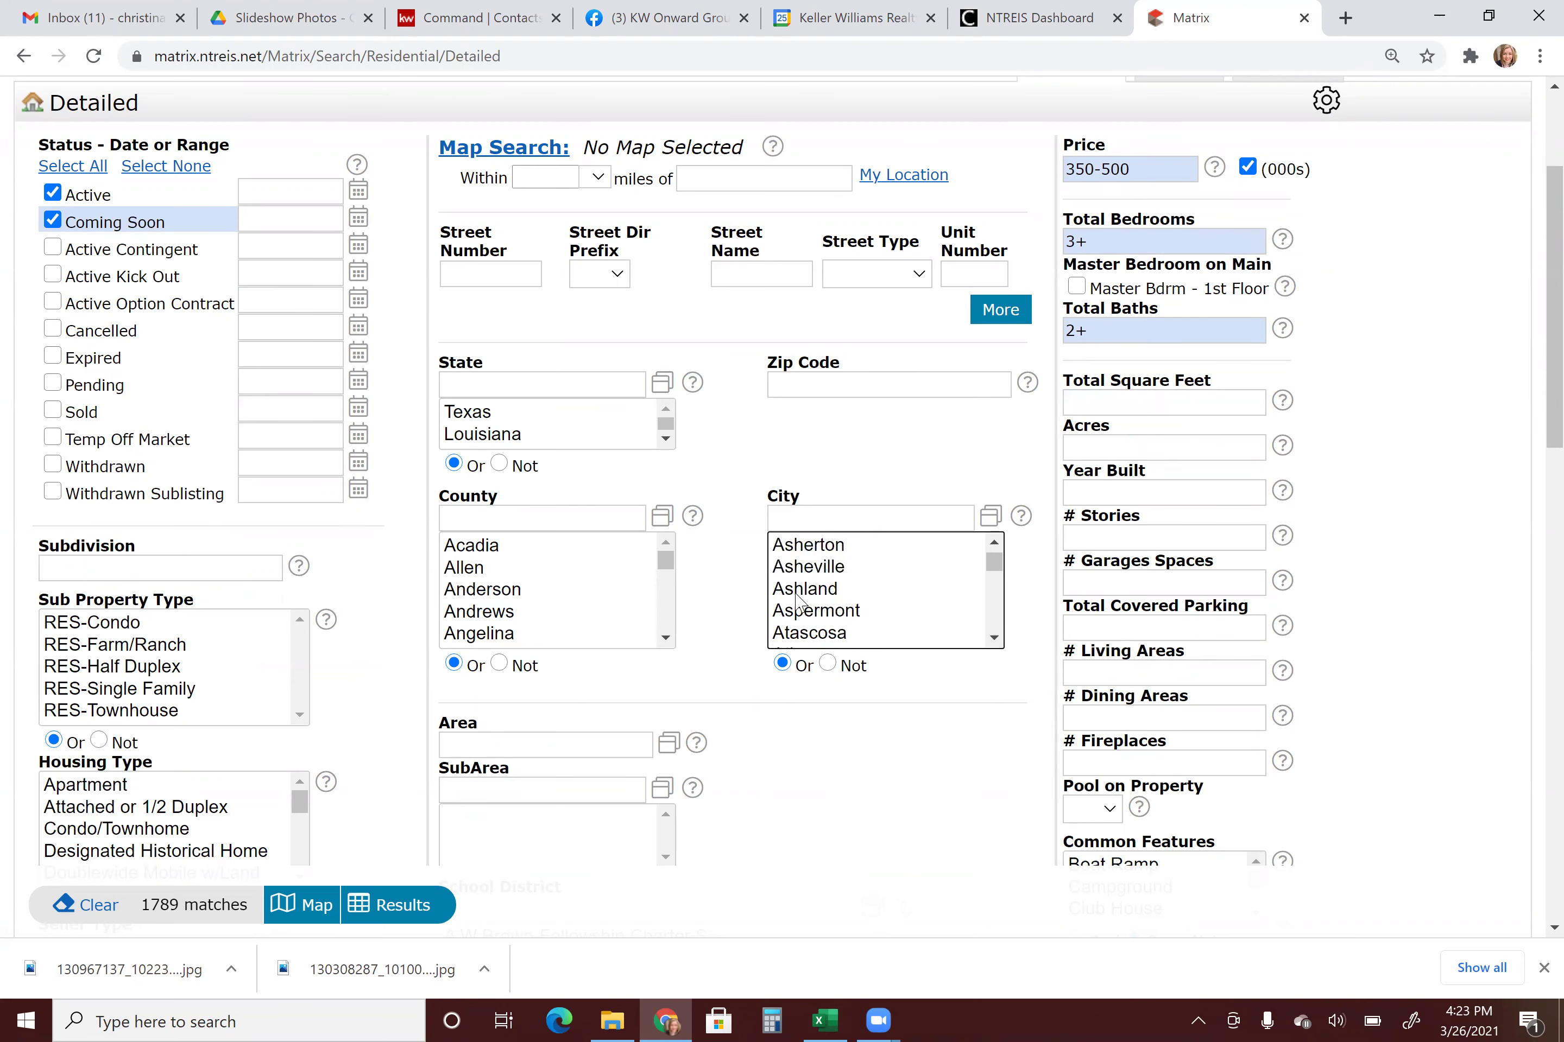
scroll(810, 595, "up", 3)
left_click(811, 585)
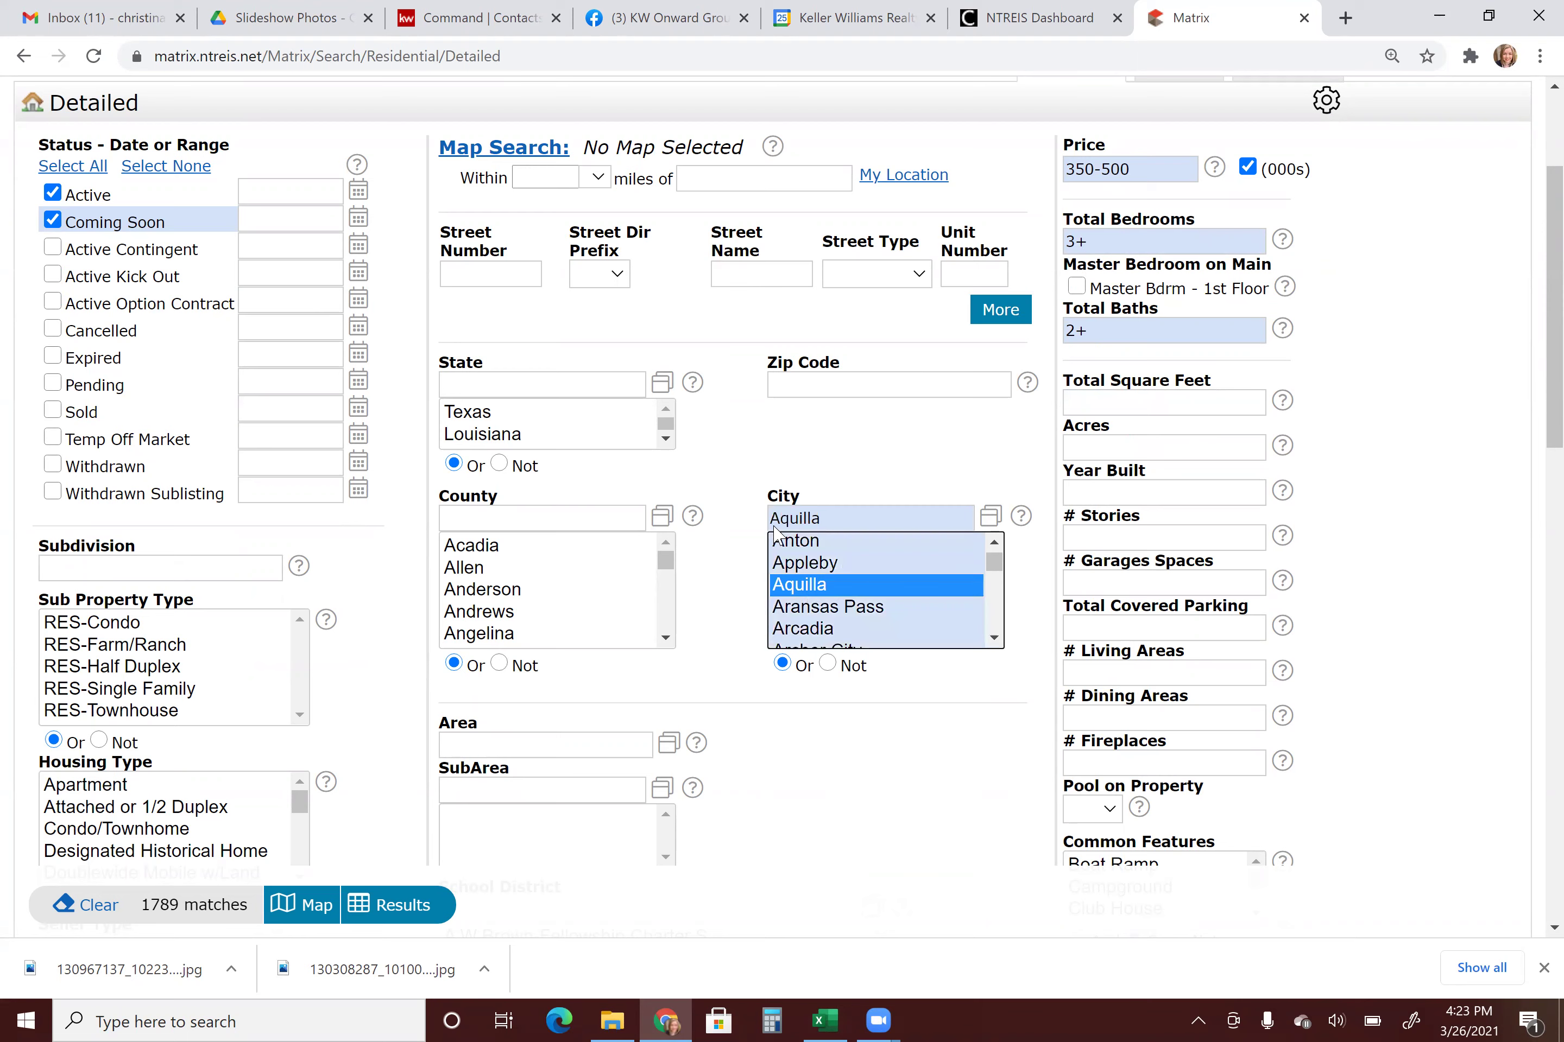
left_click(889, 767)
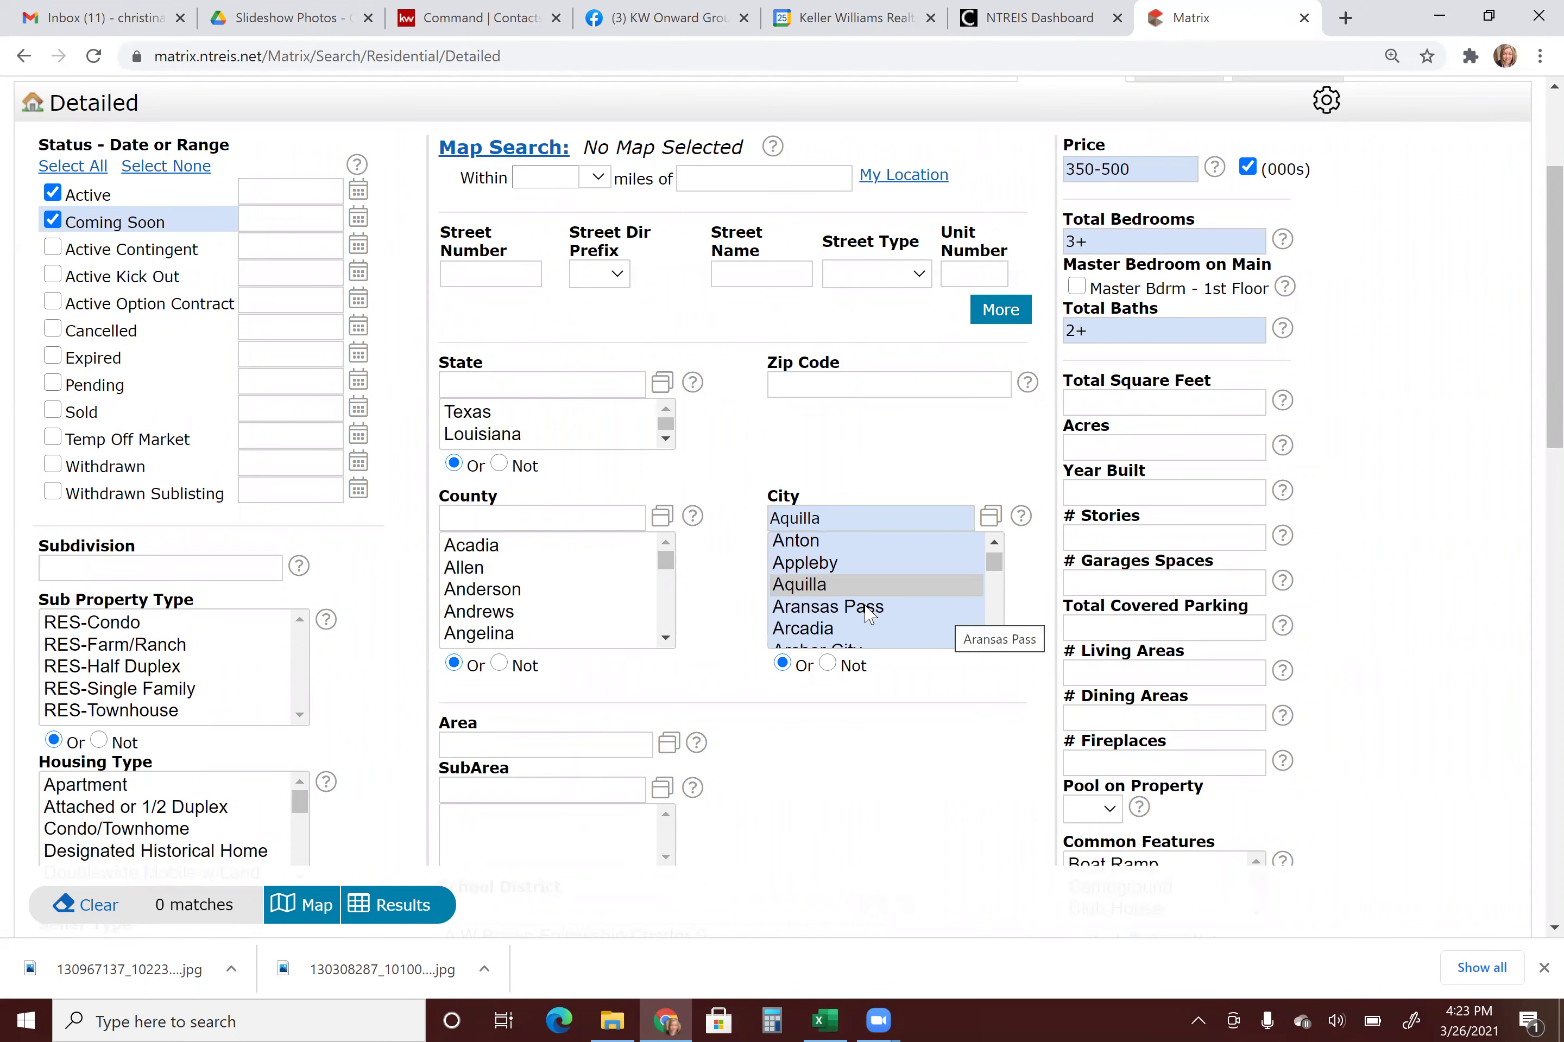
Add Ashland and Atoka so the City box reads Aquilla,Ashland,Atoka.
scroll(868, 605, "down", 2)
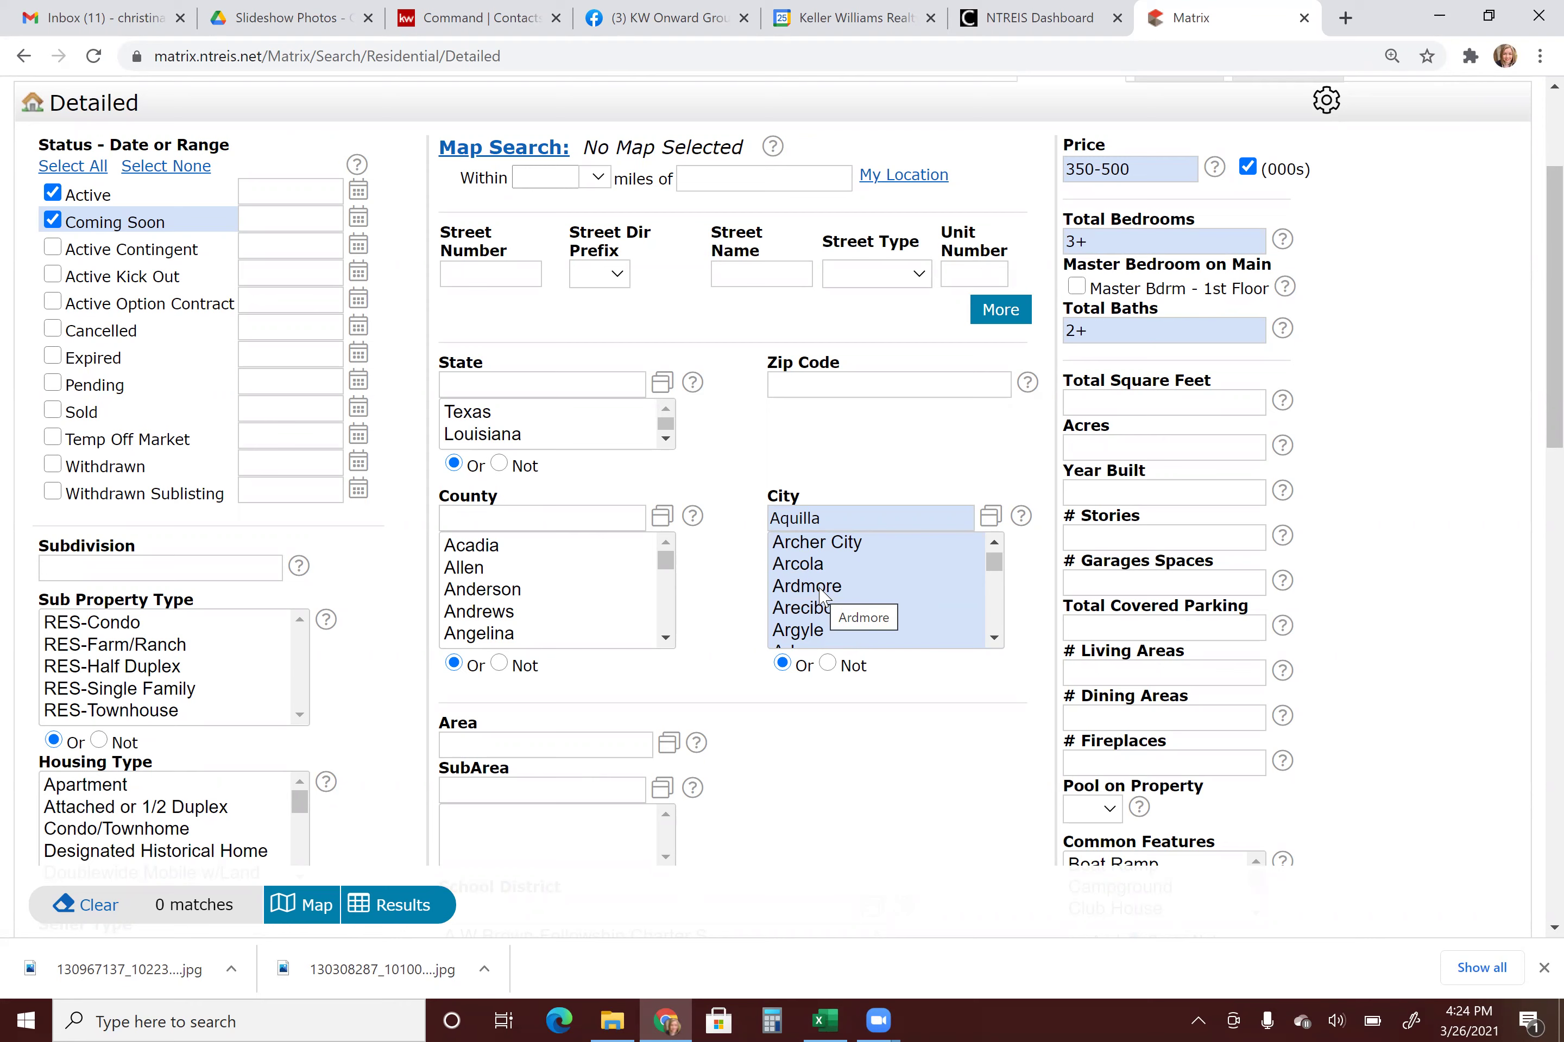
scroll(822, 594, "down", 4)
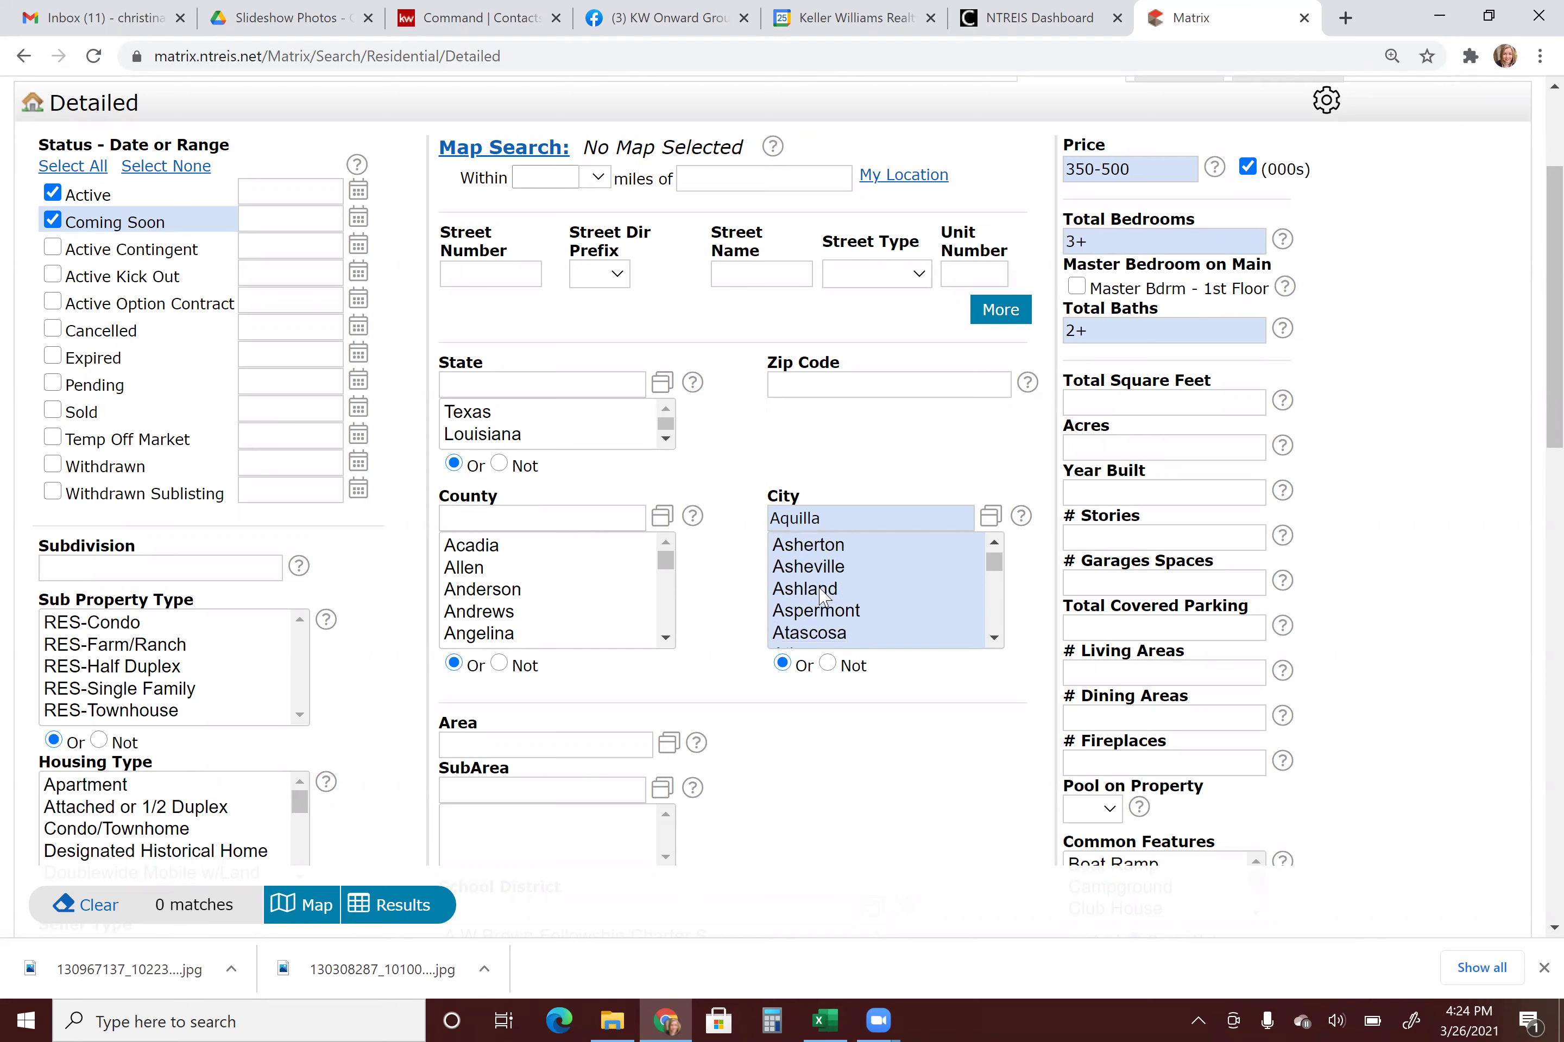
left_click(822, 589)
scroll(821, 595, "down", 2)
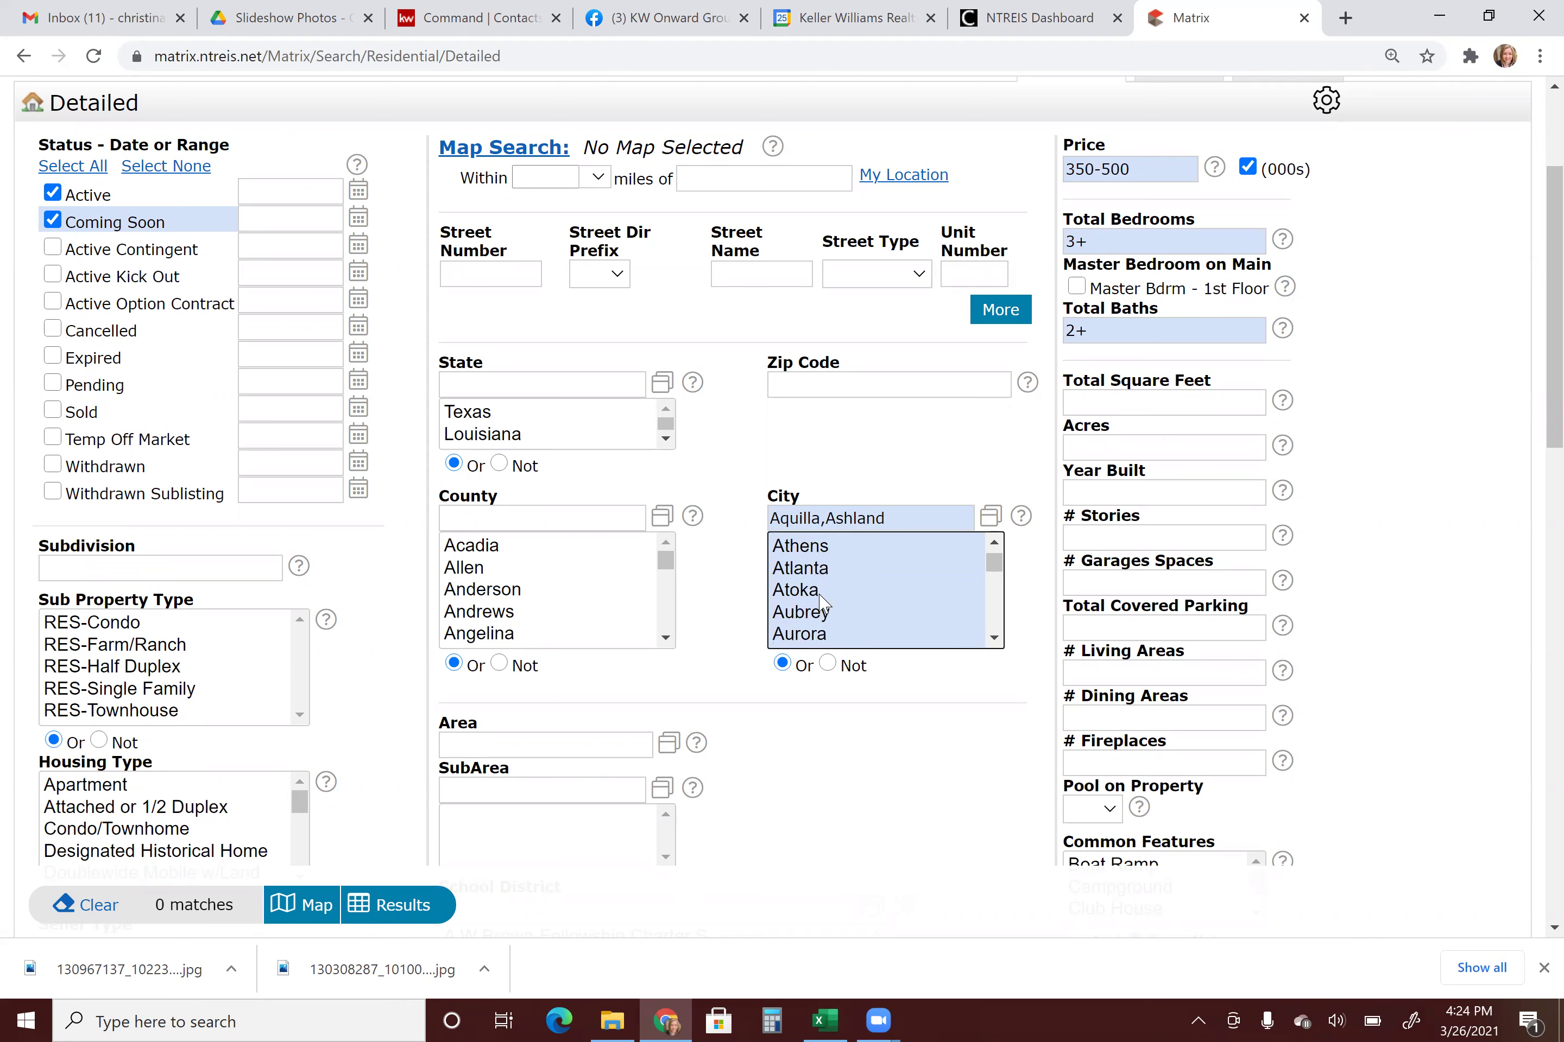
left_click(822, 590)
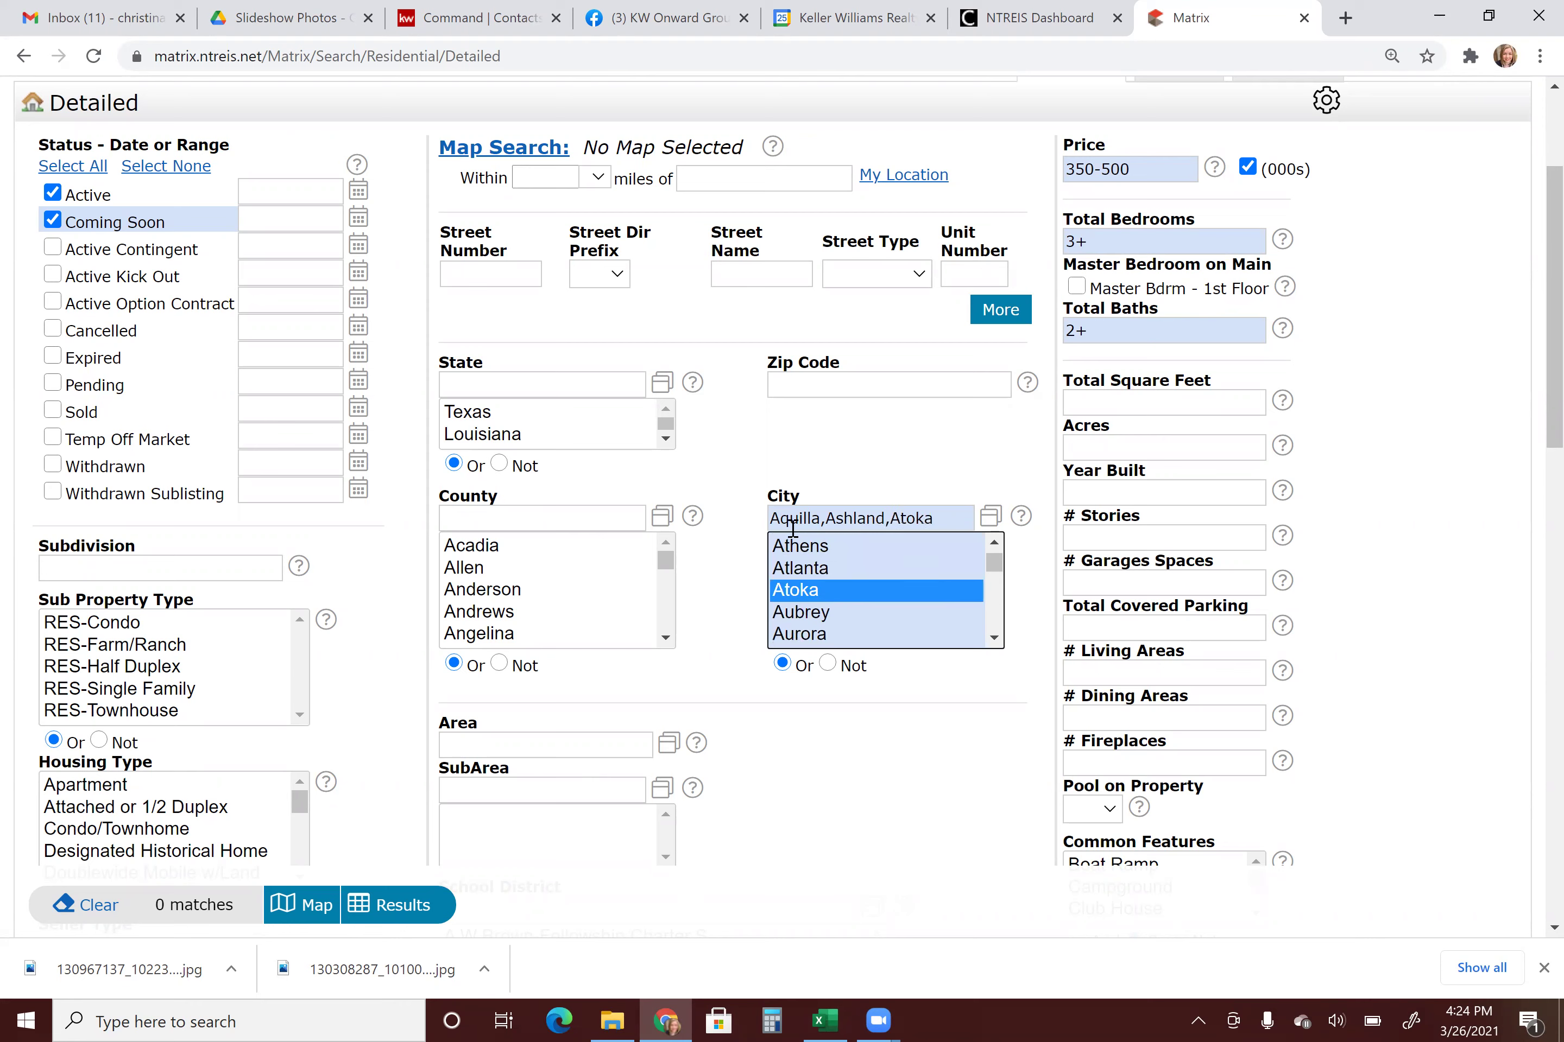
left_click(816, 827)
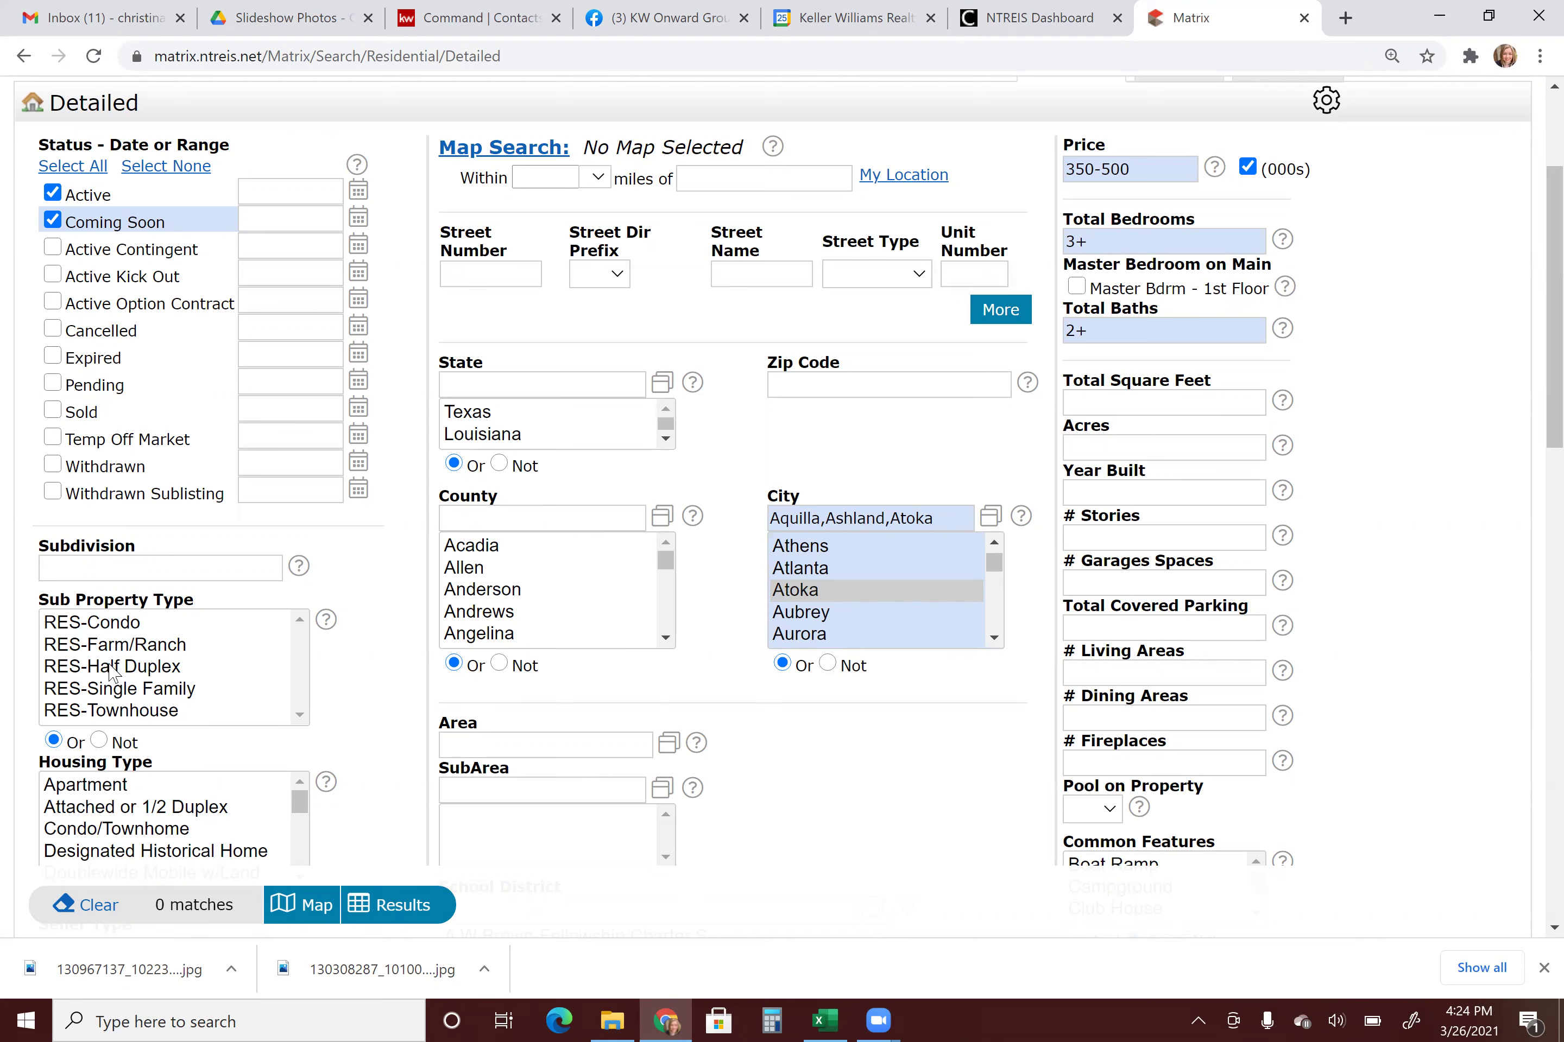
Limit Sub Property Type to RES-Single Family.
left_click(123, 696)
scroll(205, 834, "down", 2)
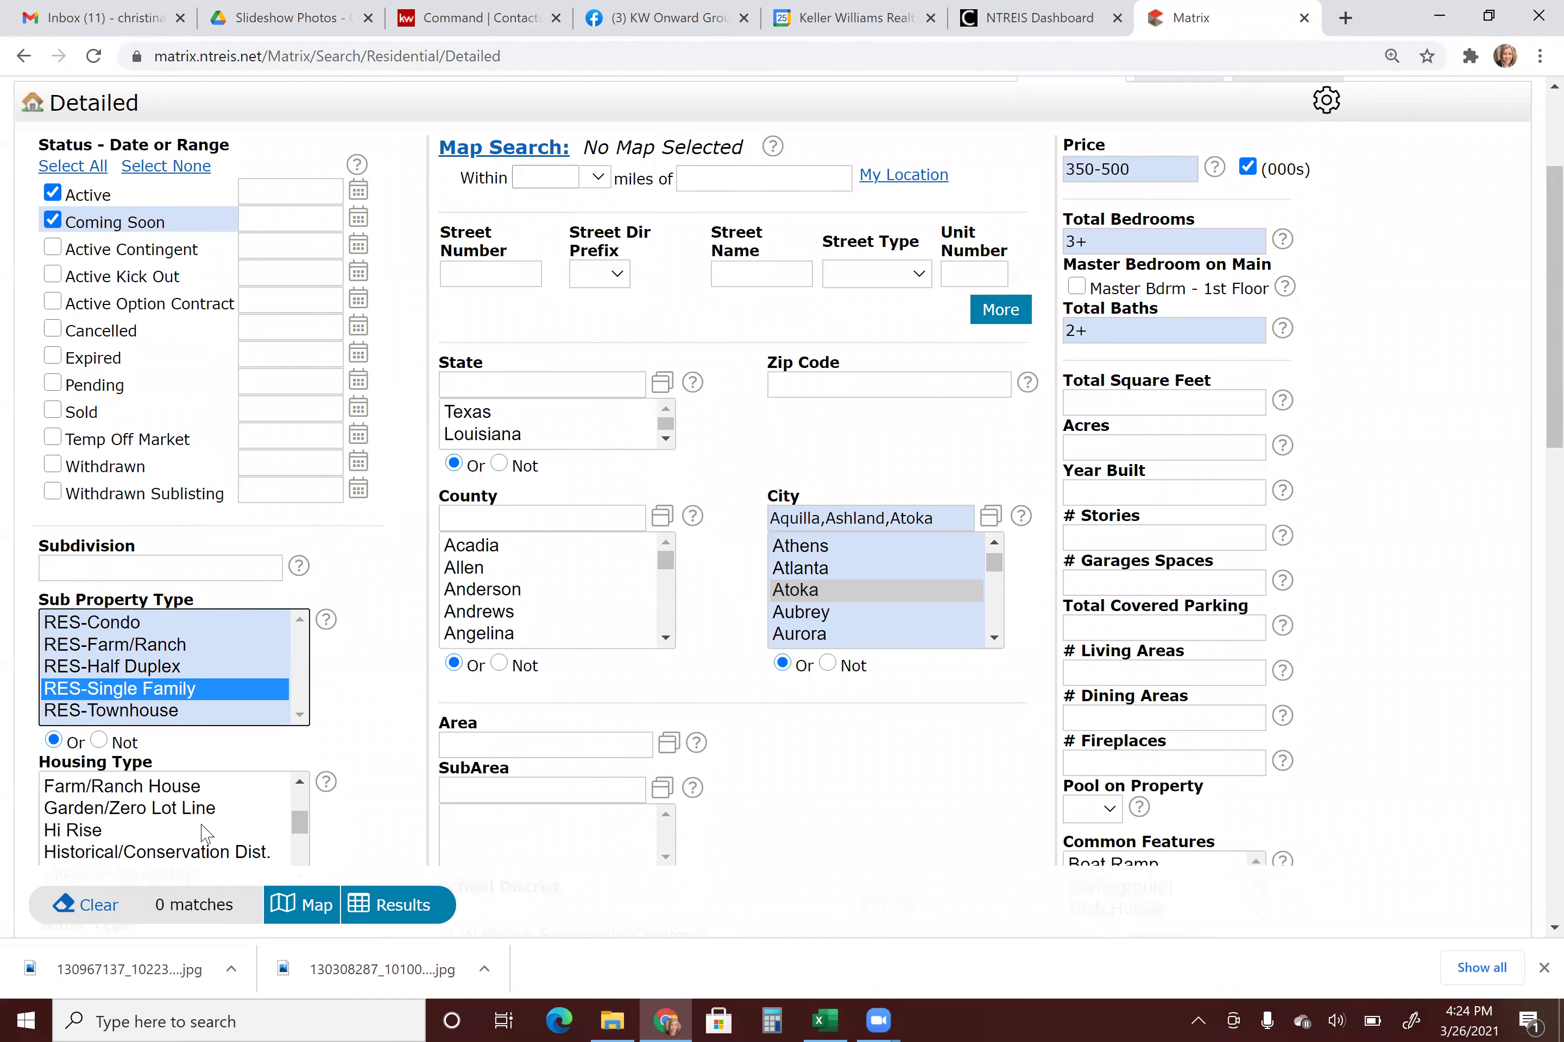
scroll(206, 834, "down", 1)
scroll(205, 834, "down", 3)
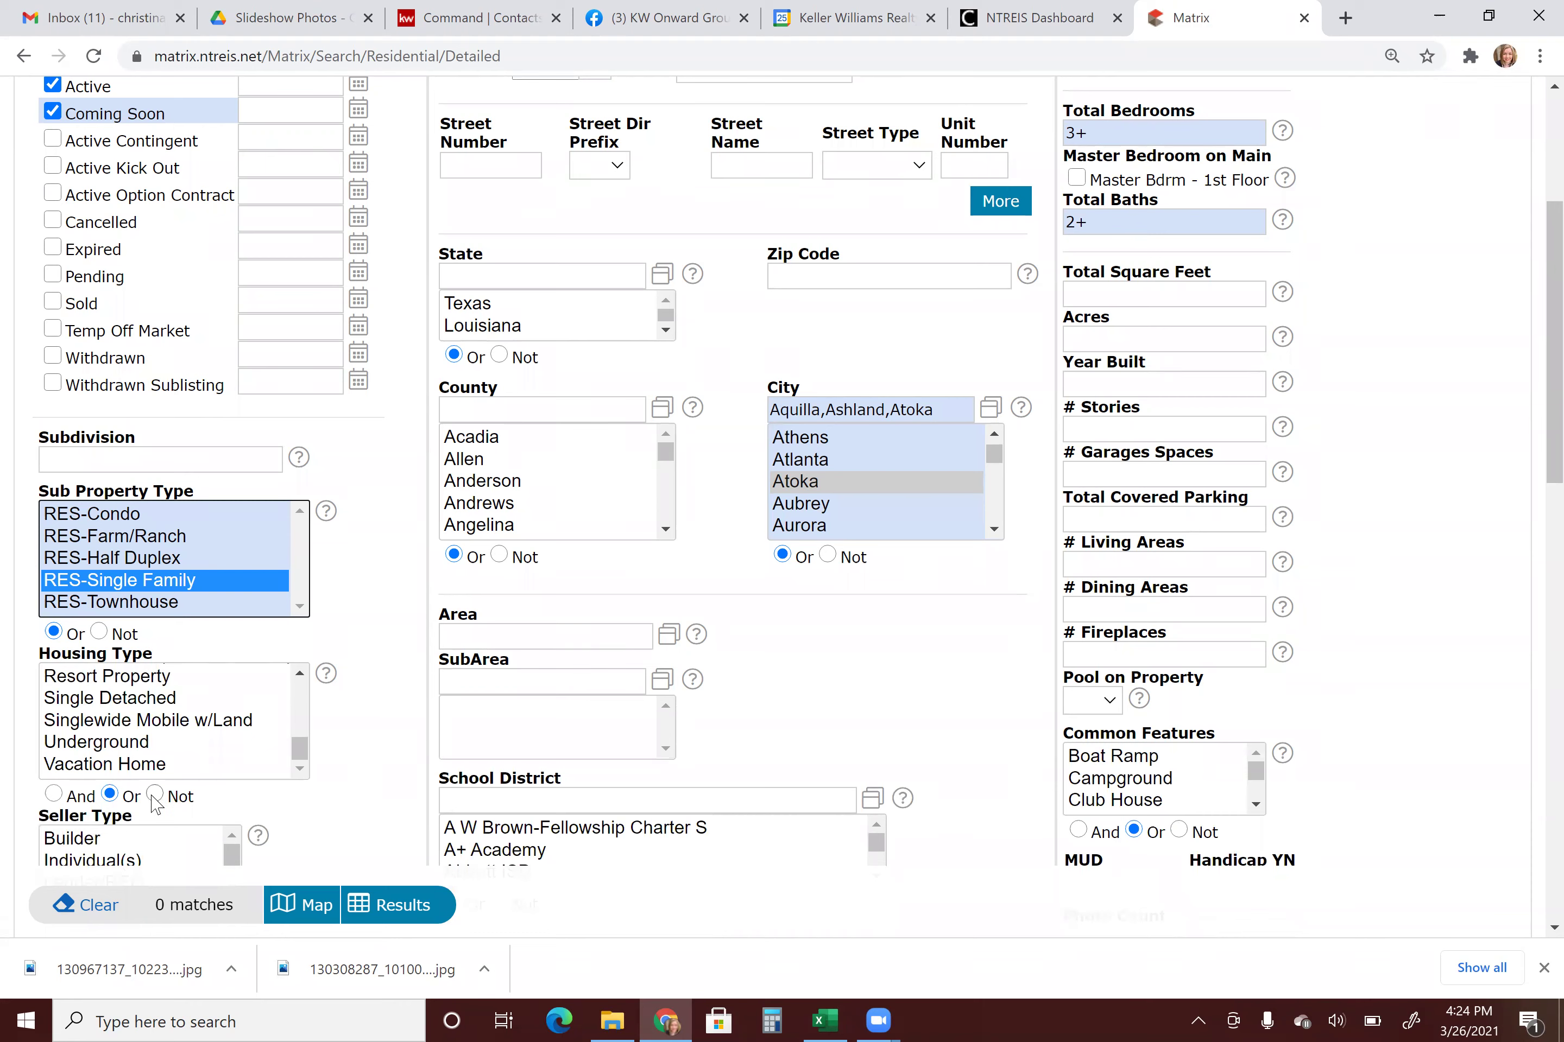
Set Housing Type to Not and exclude Doublewide Mobile w/Land.
left_click(154, 795)
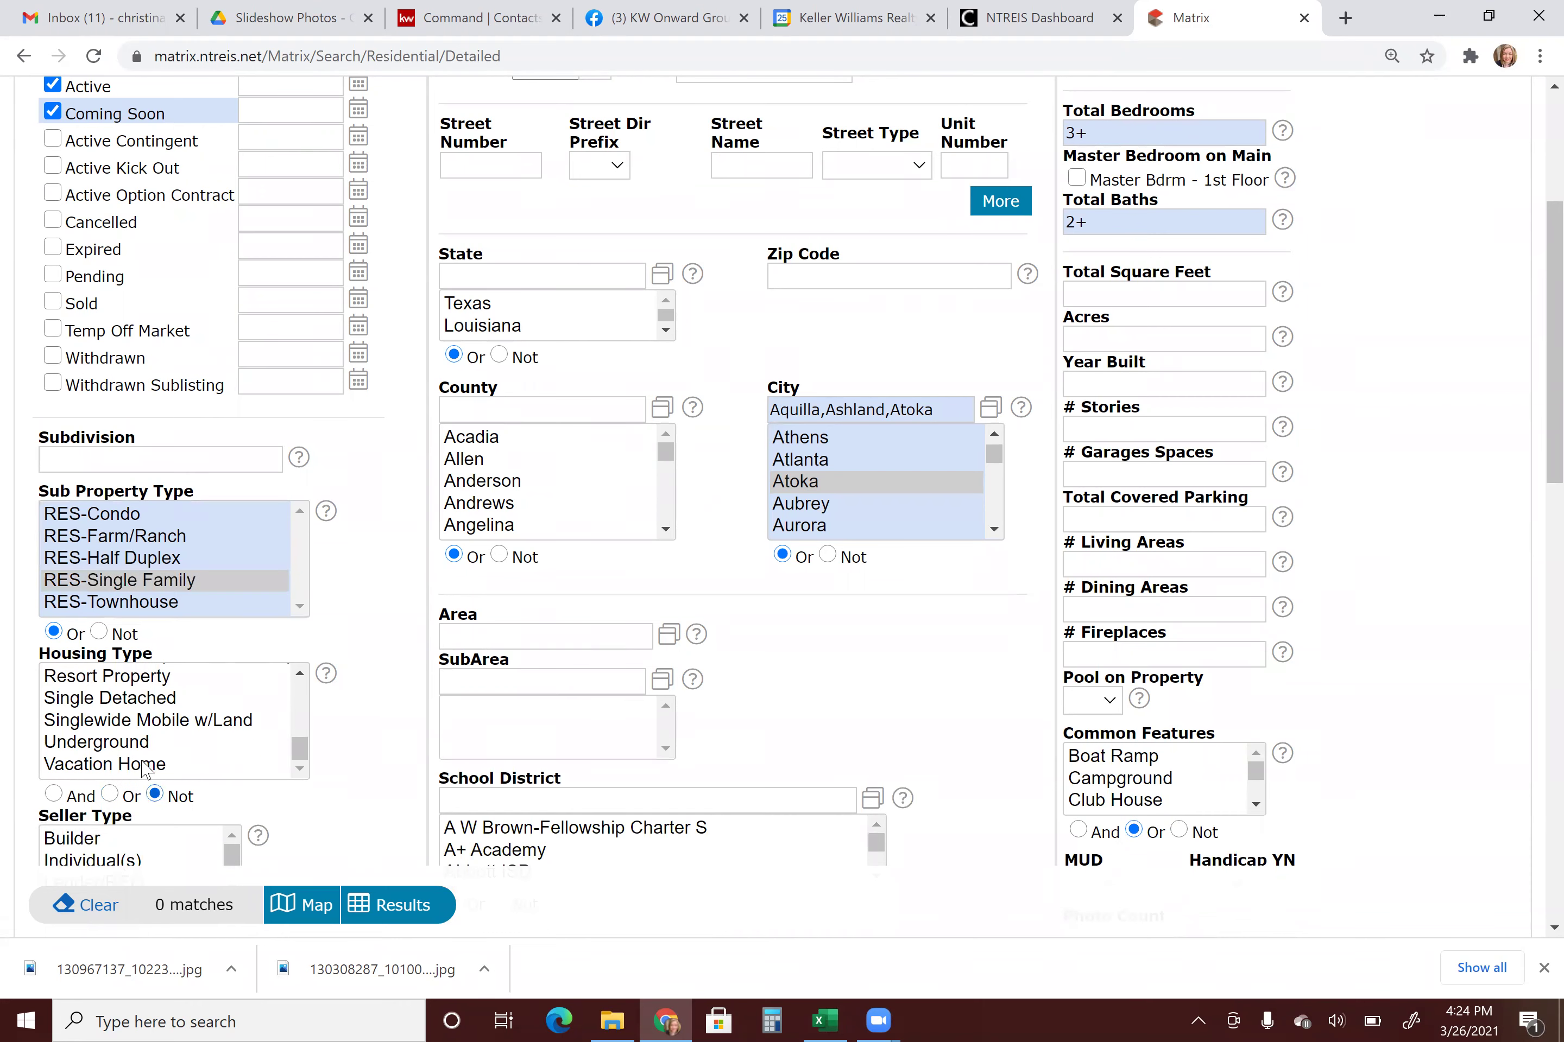
left_click(58, 722)
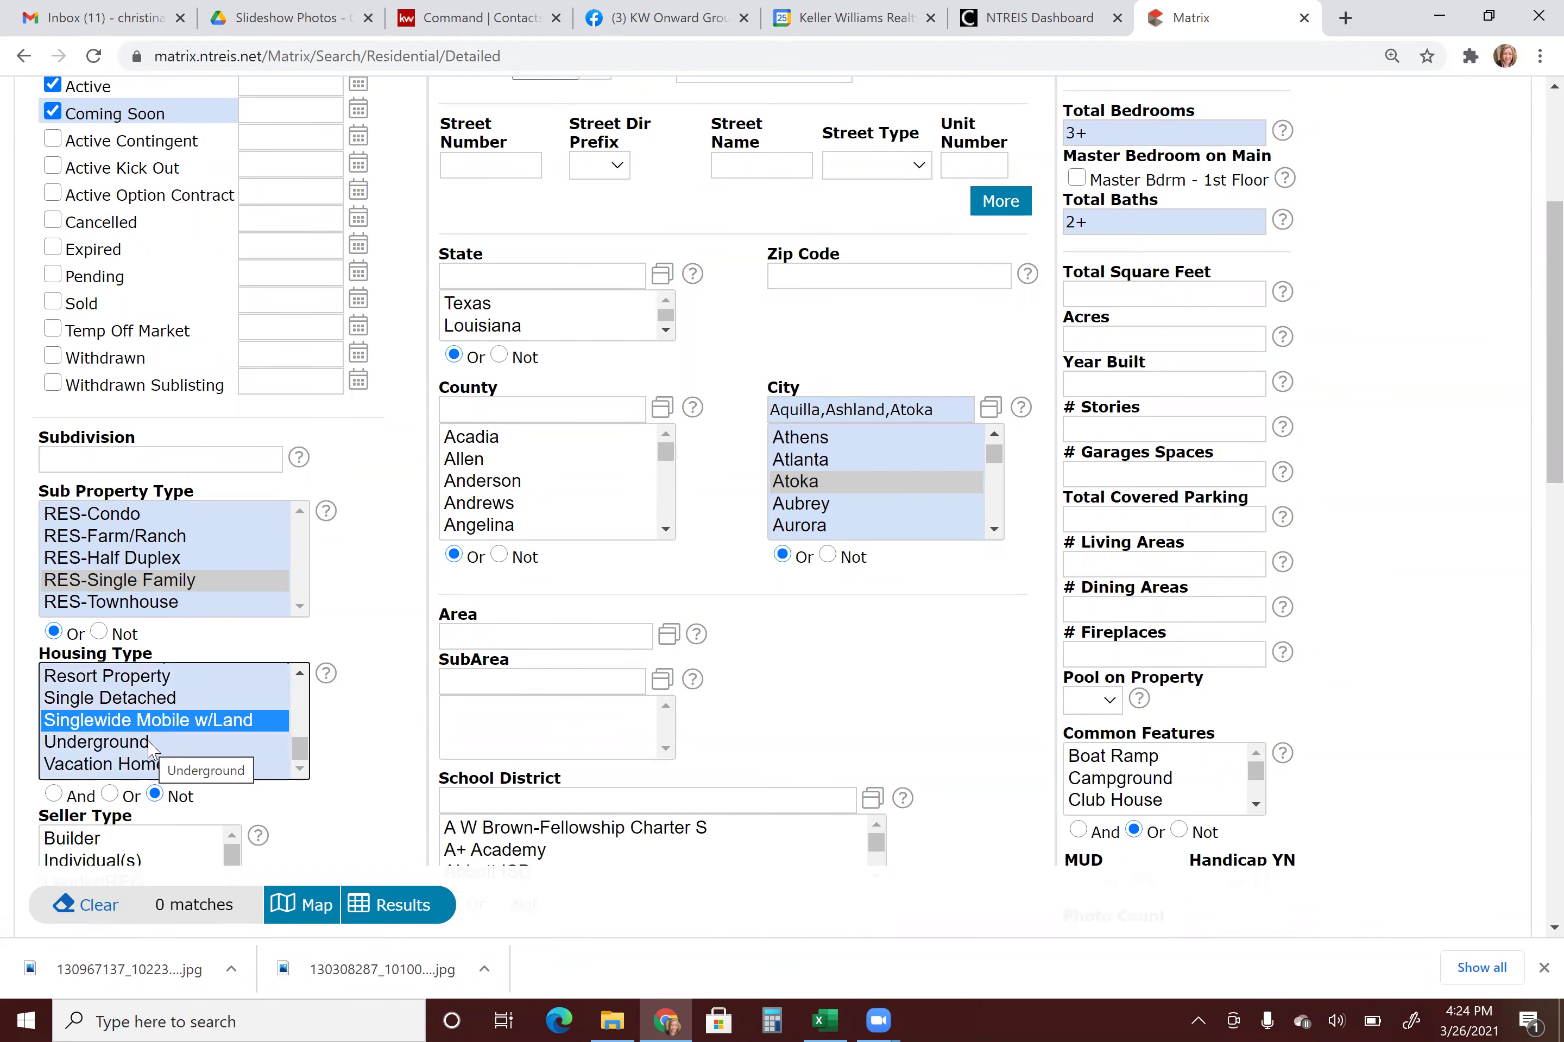
scroll(149, 742, "up", 5)
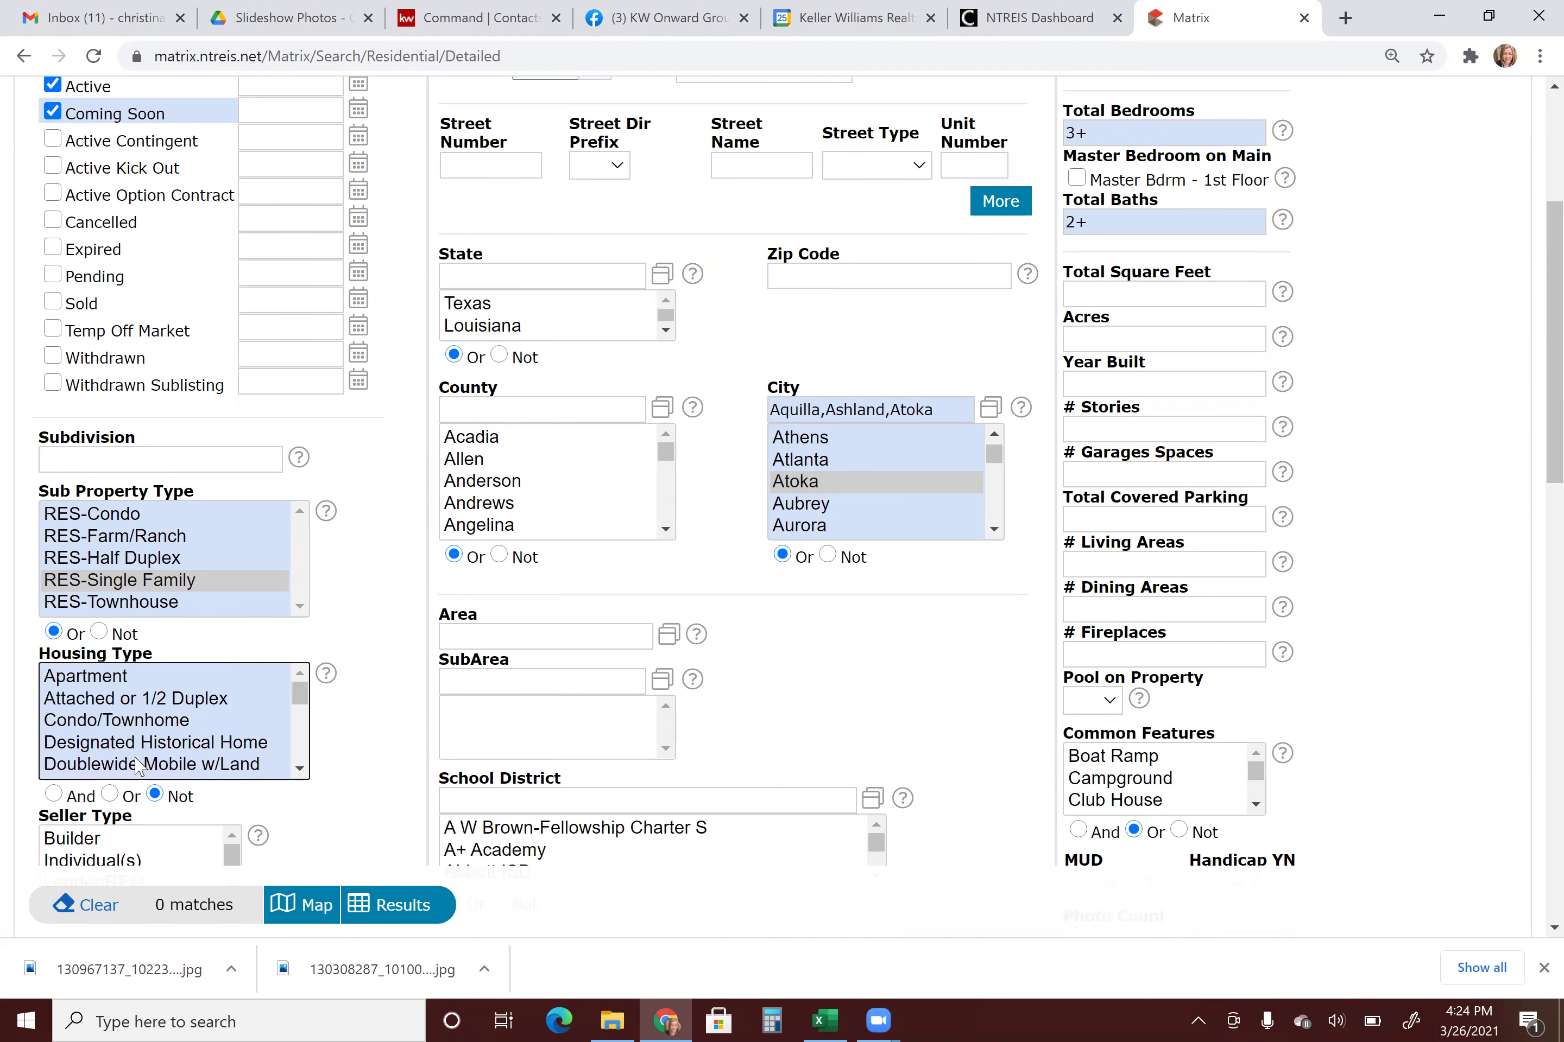
left_click(143, 765)
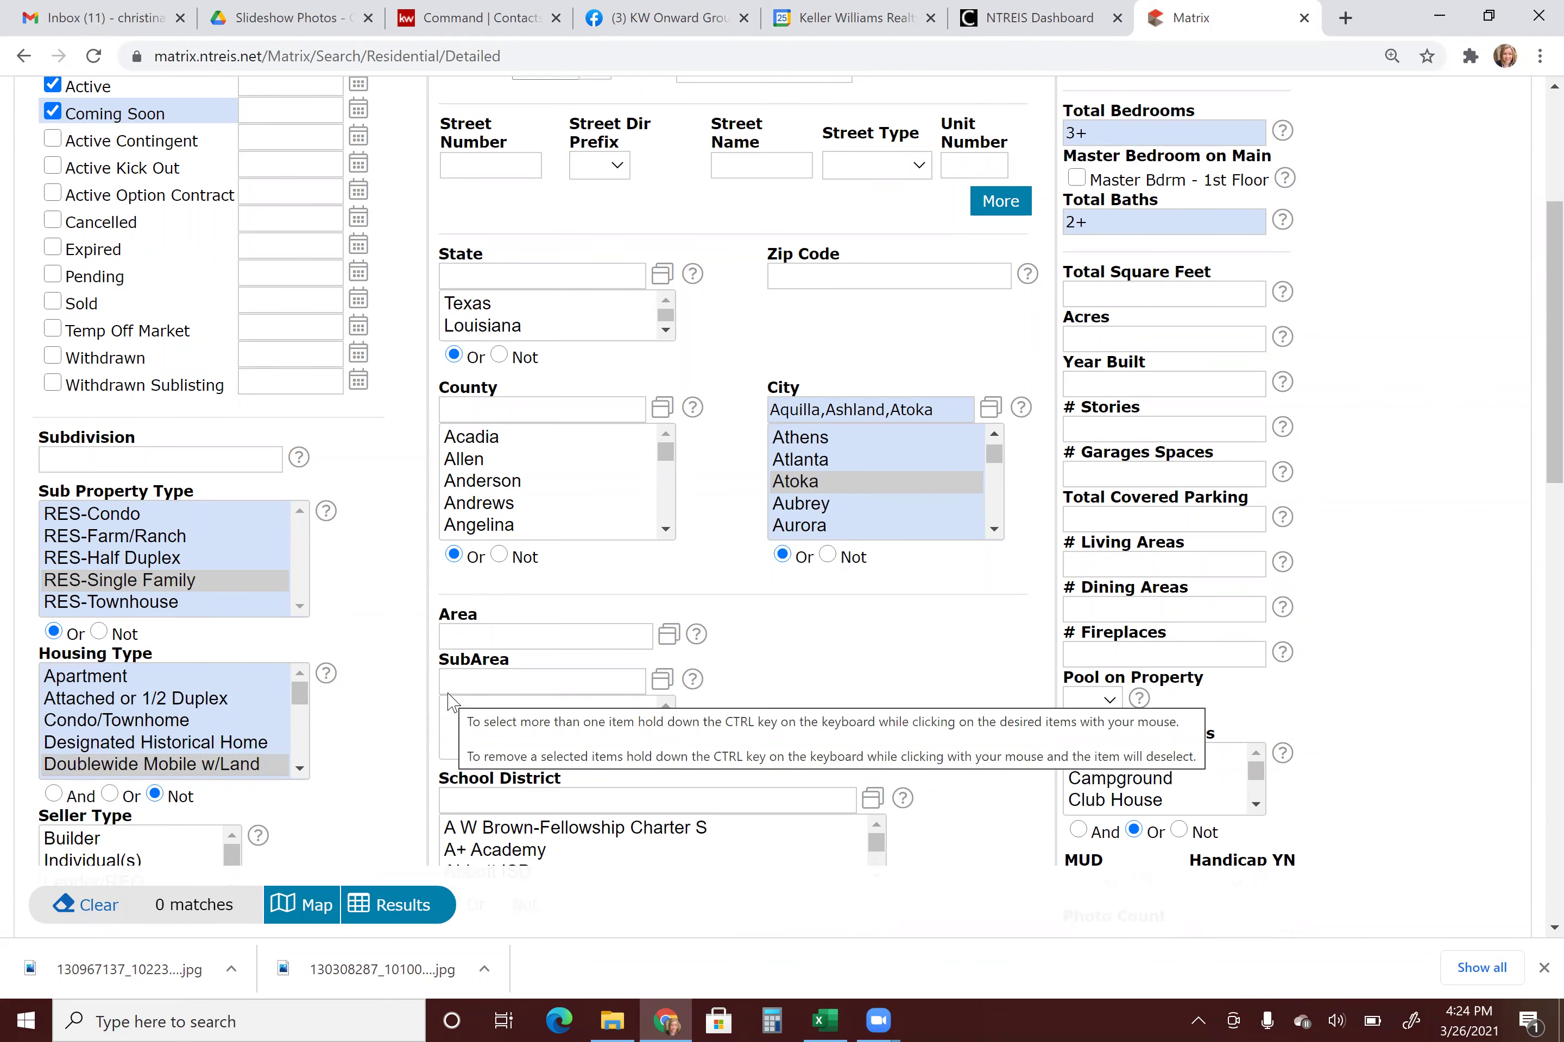
scroll(404, 727, "down", 4)
scroll(380, 743, "down", 1)
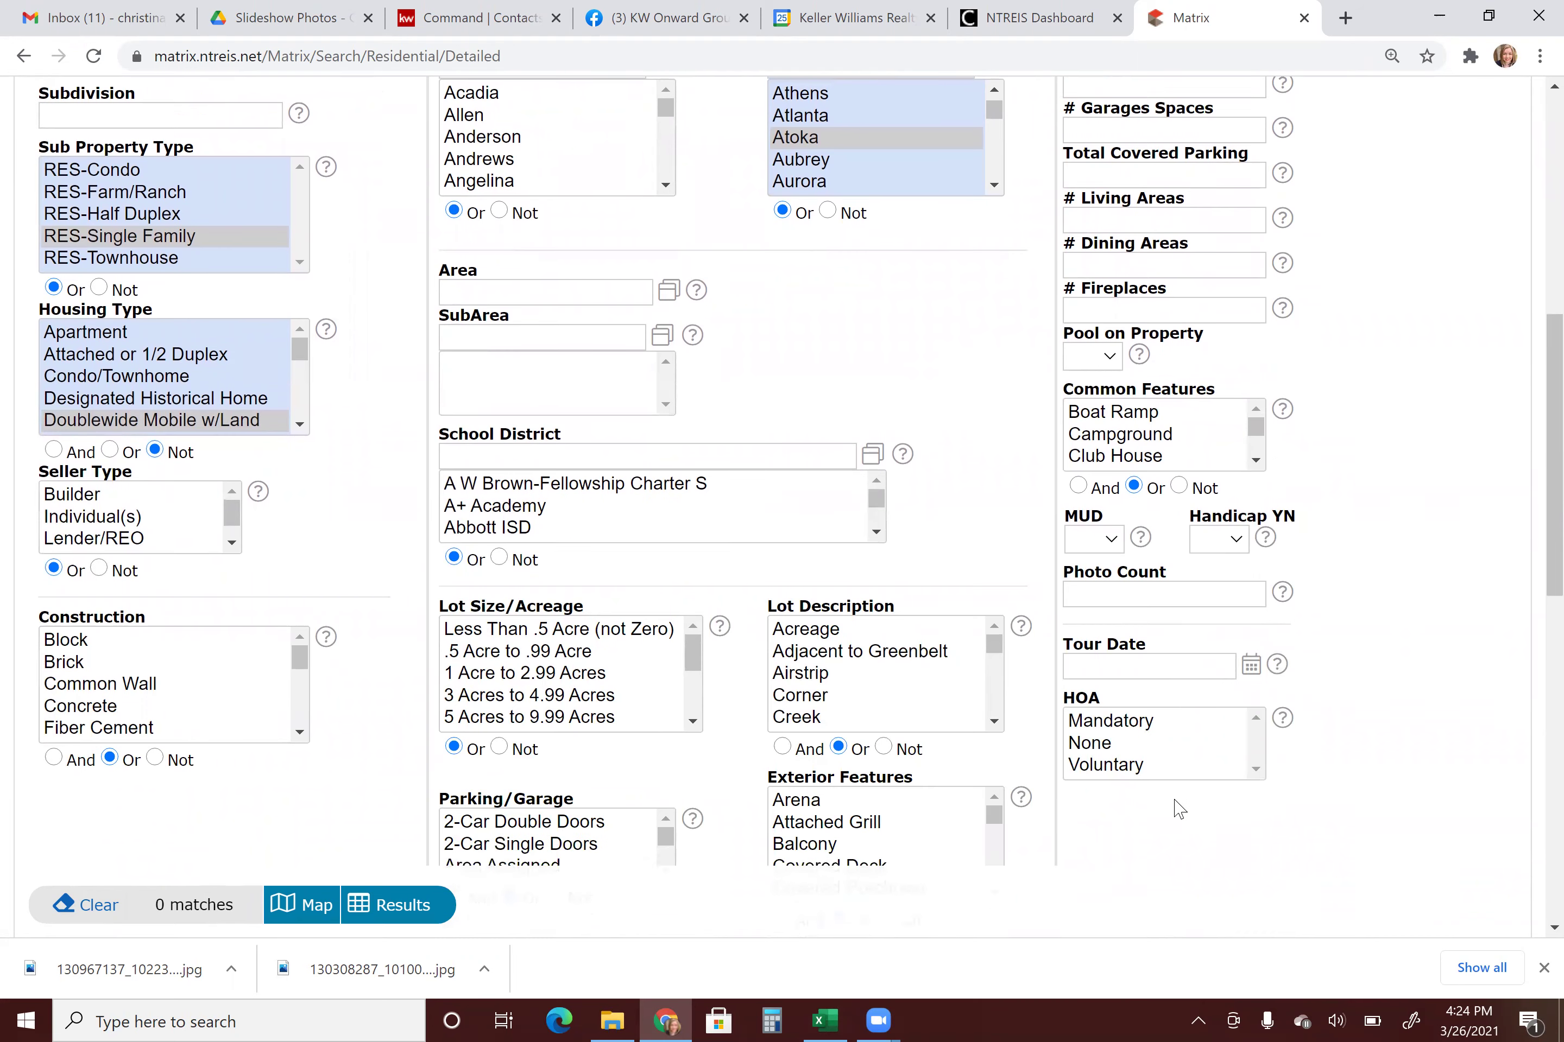
scroll(1184, 807, "down", 3)
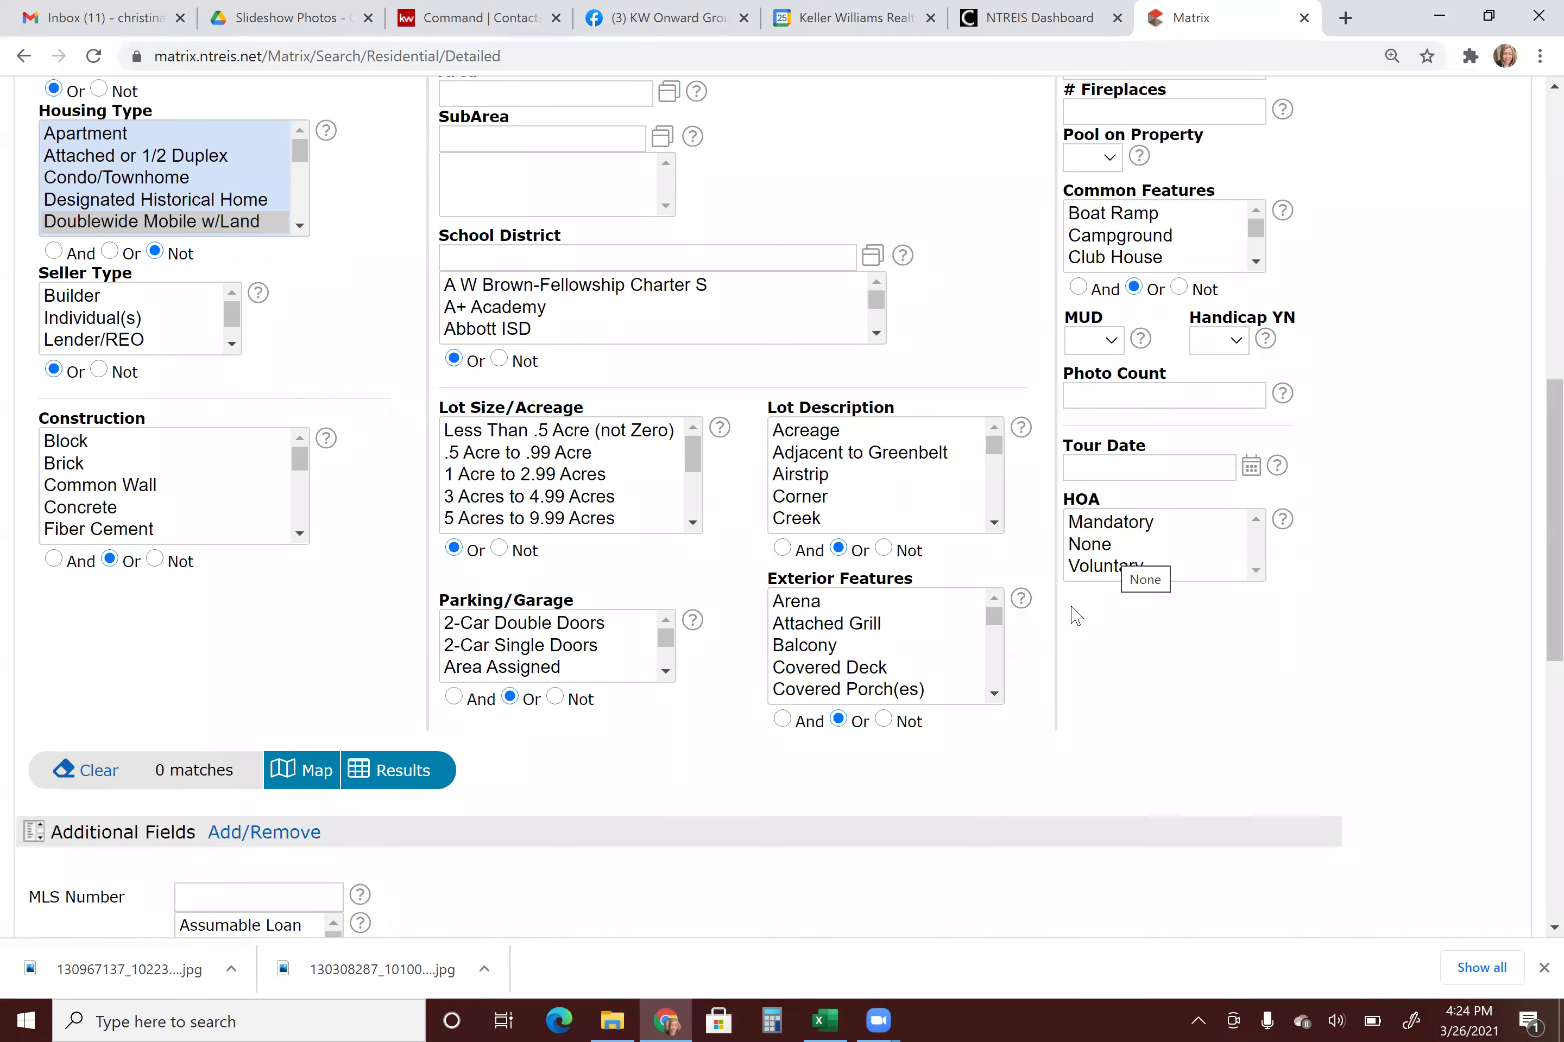
scroll(866, 726, "down", 3)
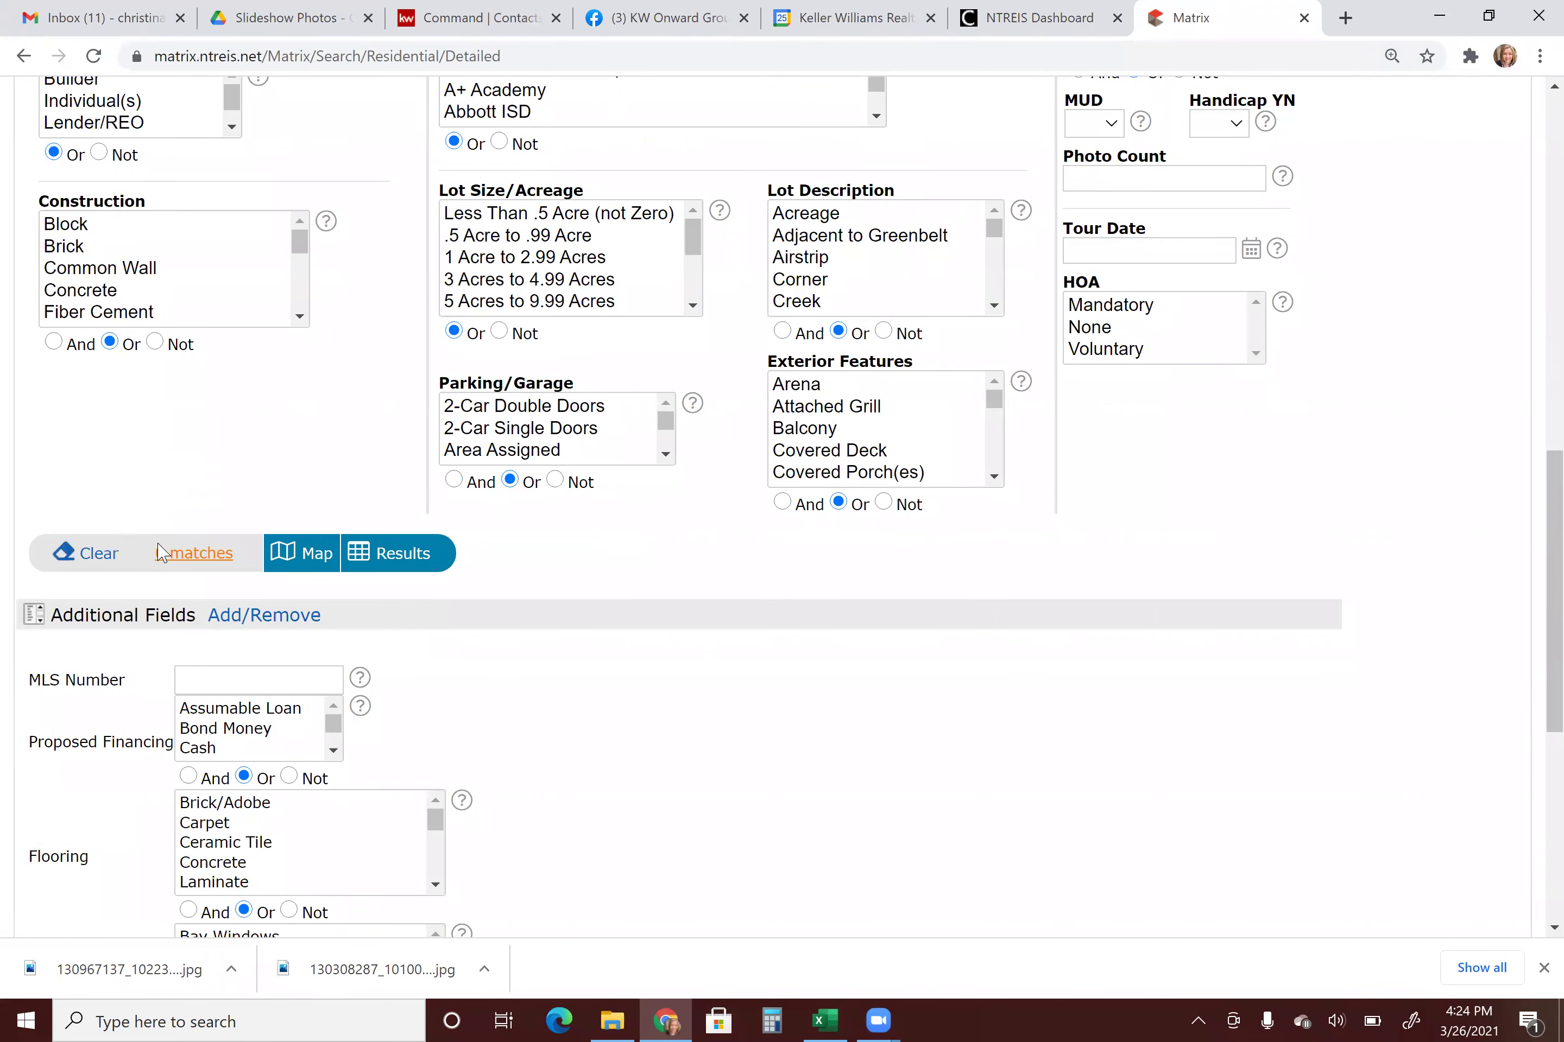
Replace the price range with 350-.
scroll(348, 572, "up", 10)
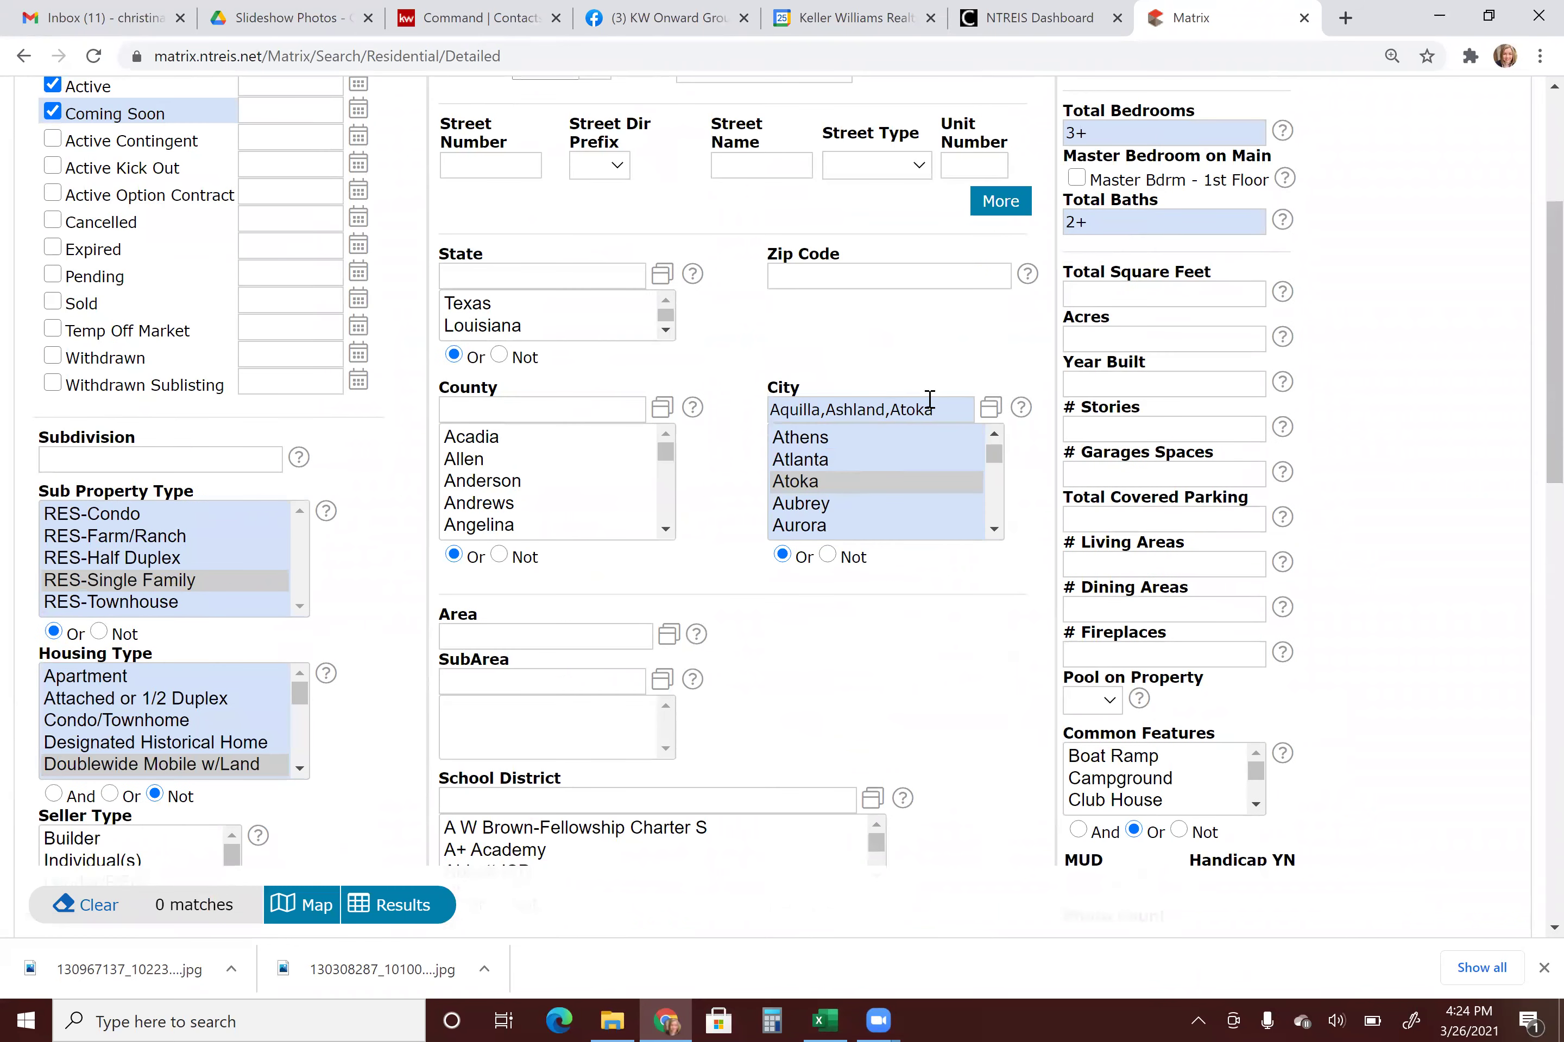
scroll(1105, 404, "up", 5)
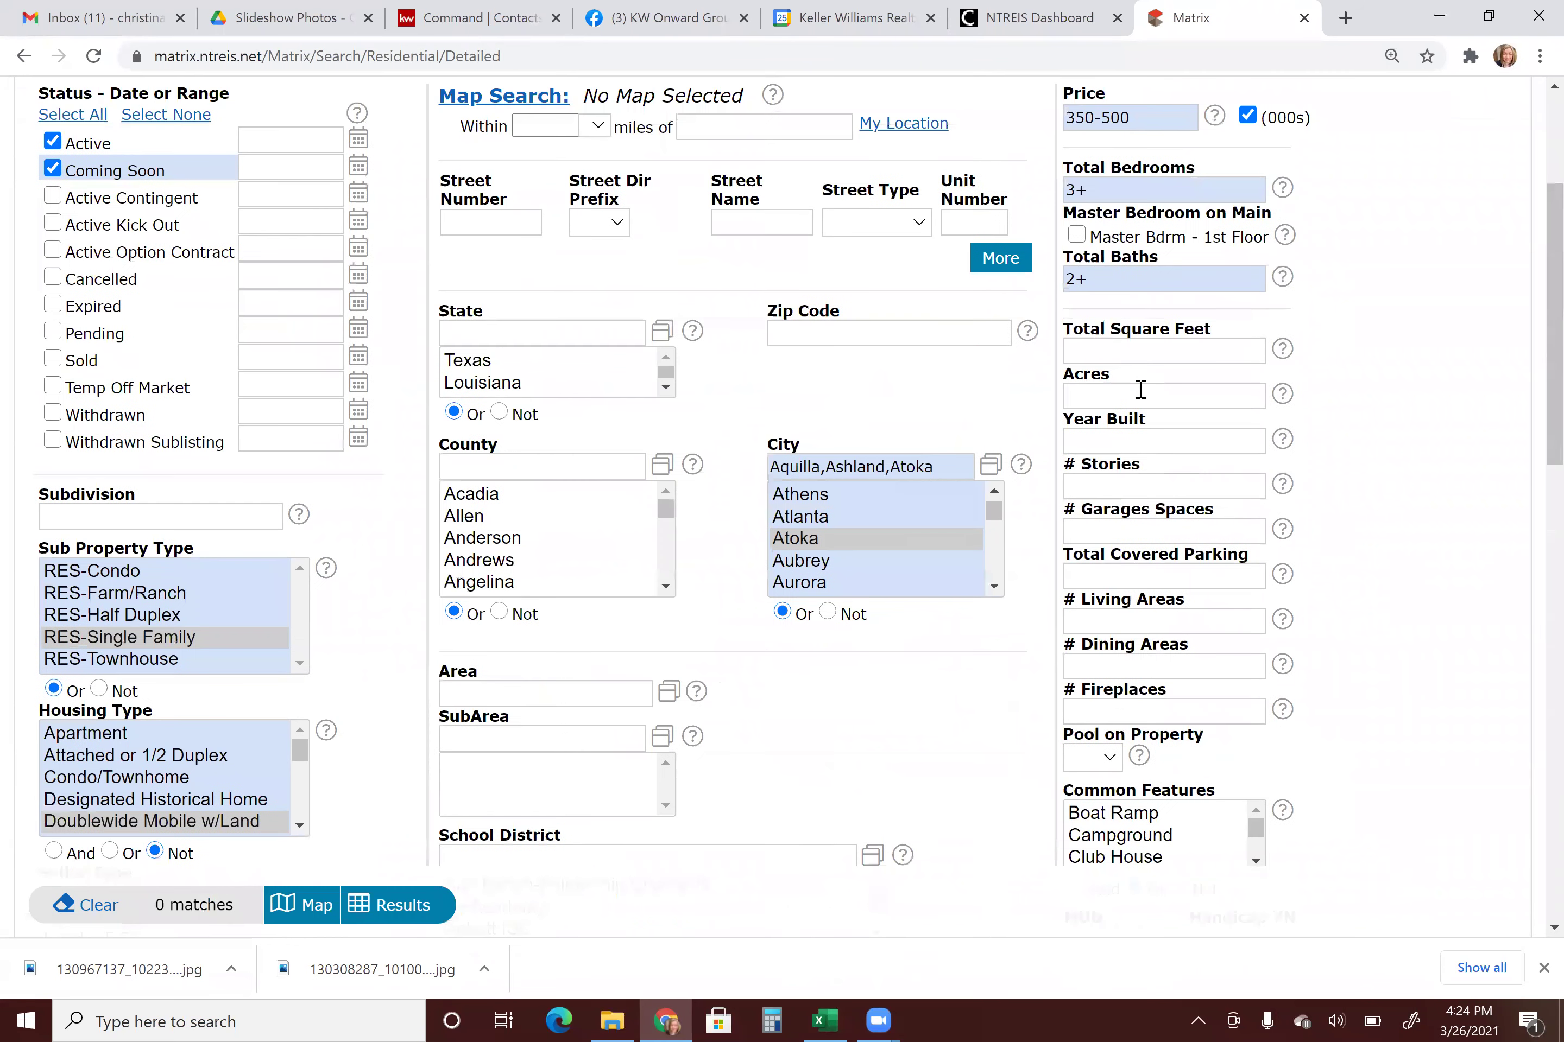
triple_click(1086, 389)
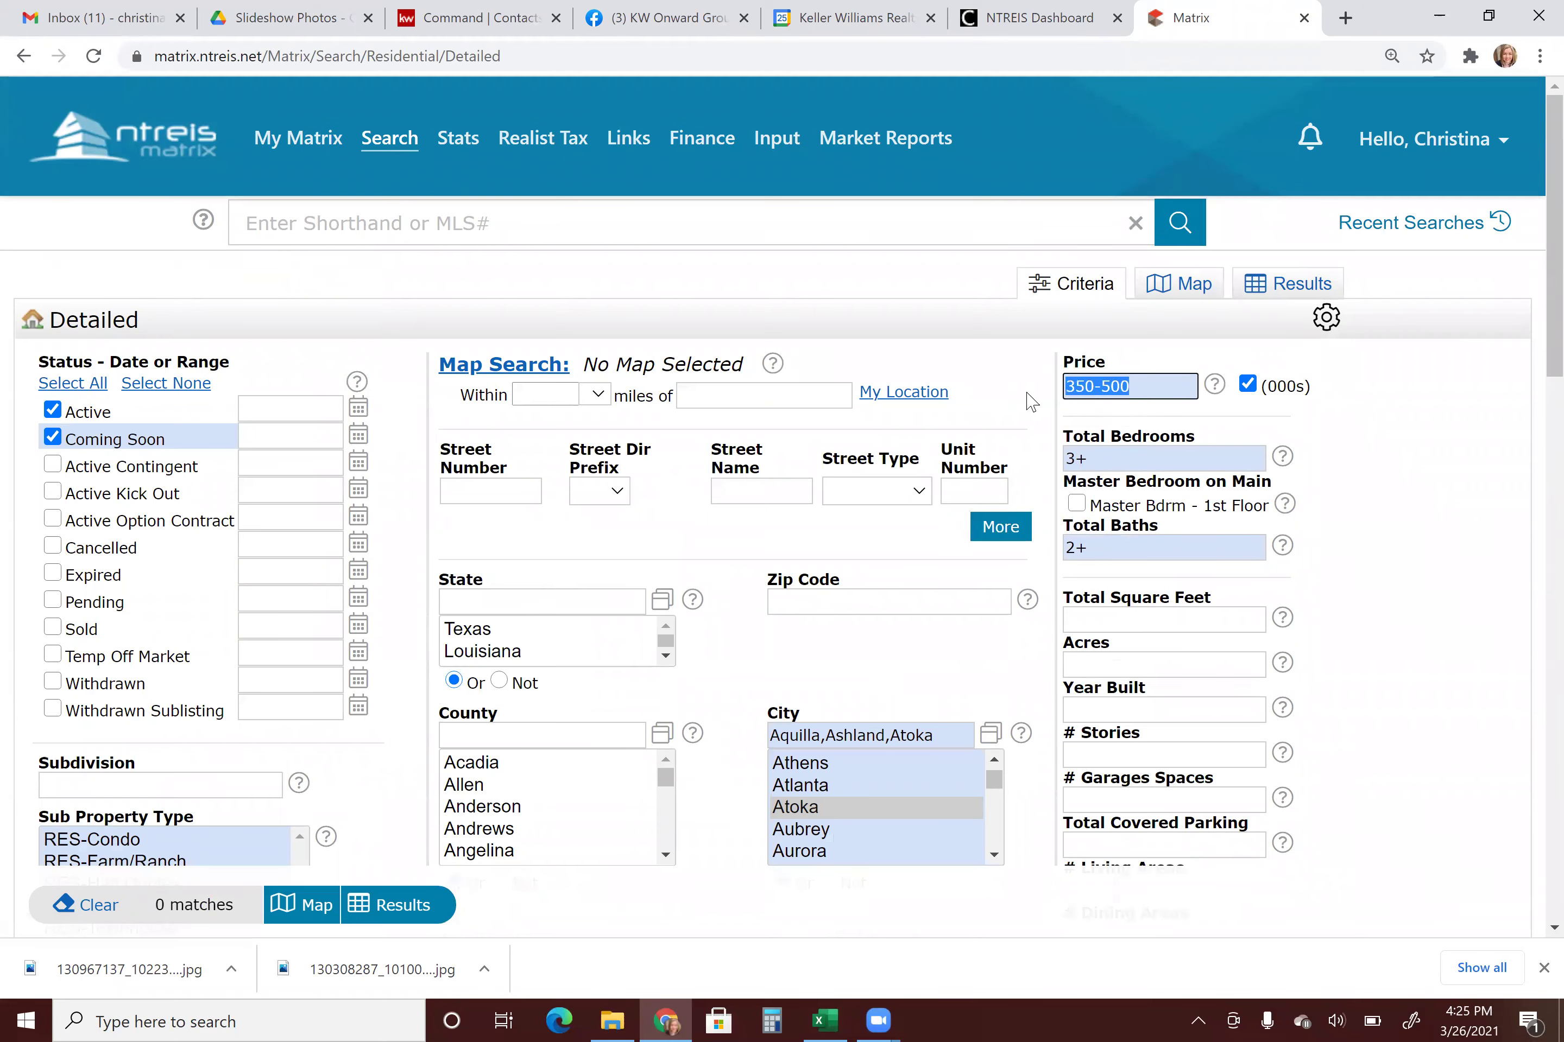
type("350-")
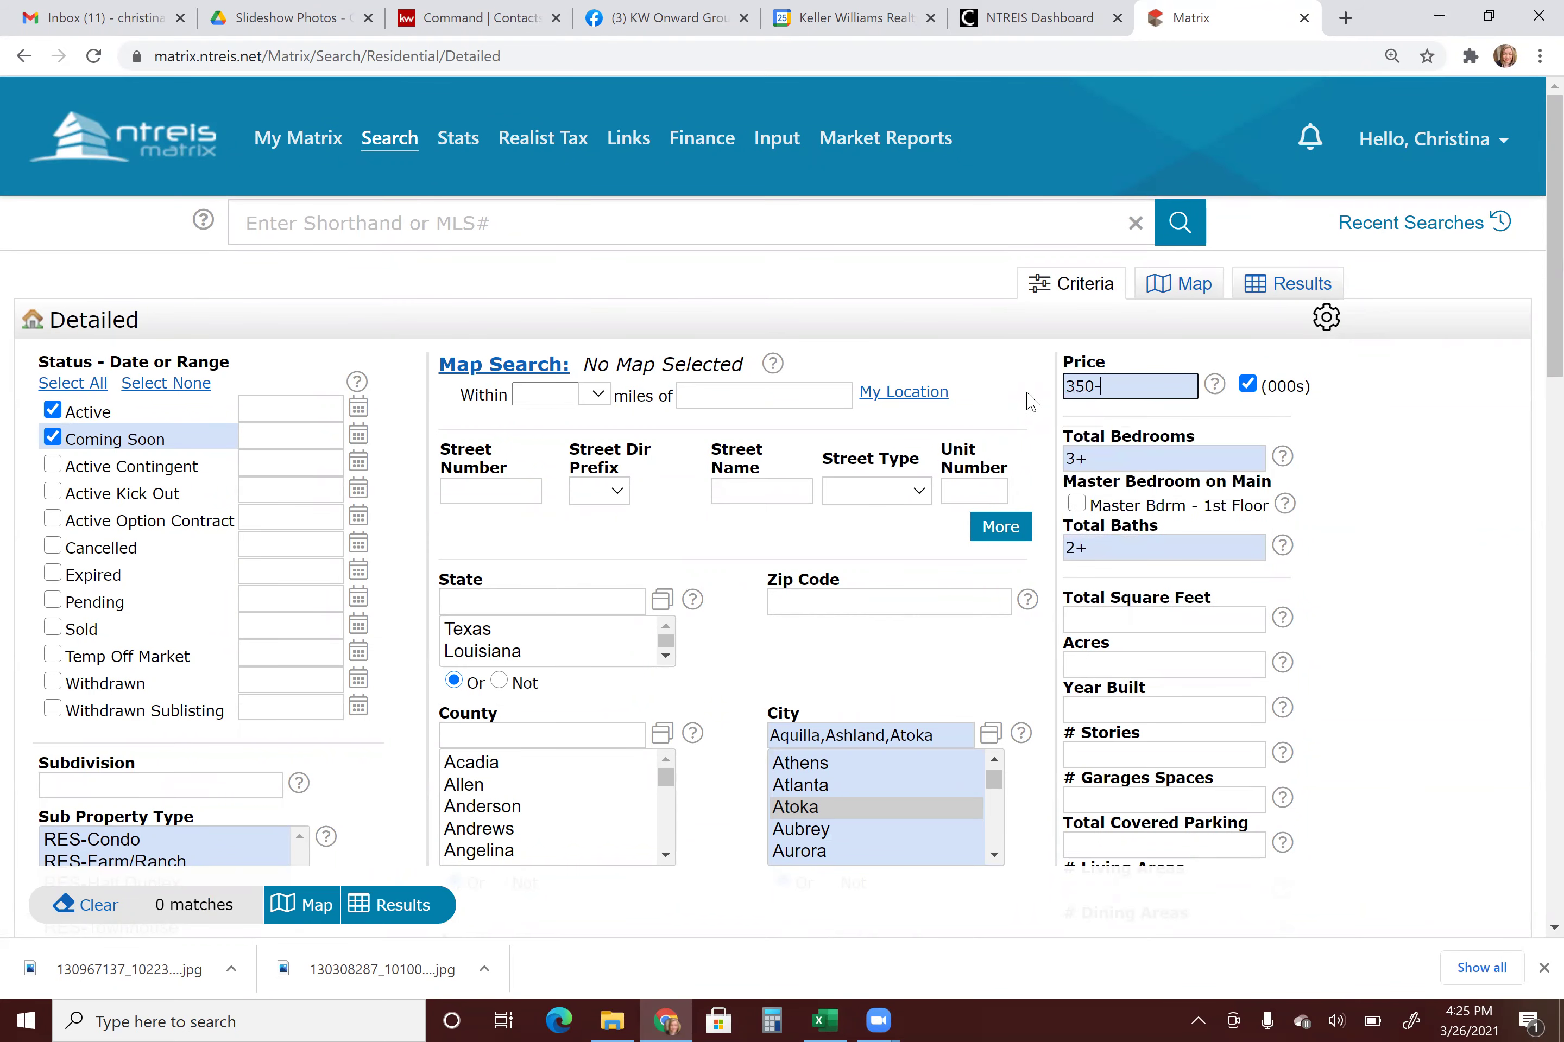
Clear the Doublewide Mobile w/Land housing type selection.
scroll(806, 590, "down", 1)
scroll(318, 637, "down", 10)
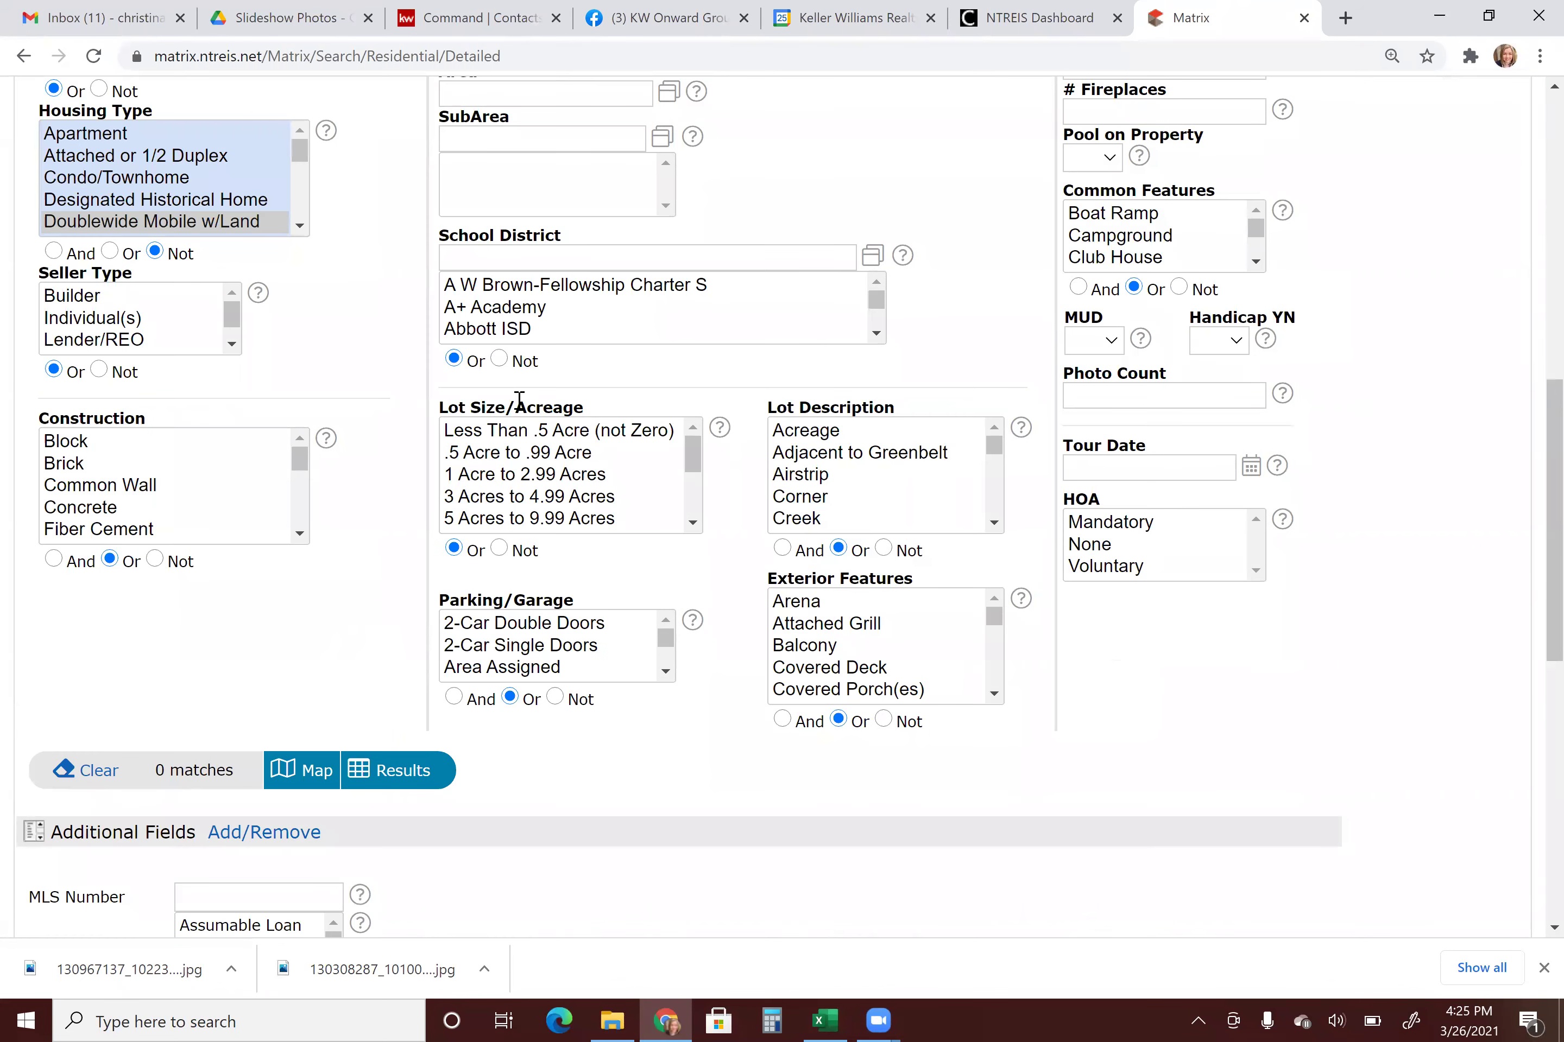
scroll(185, 559, "up", 4)
left_click(188, 546)
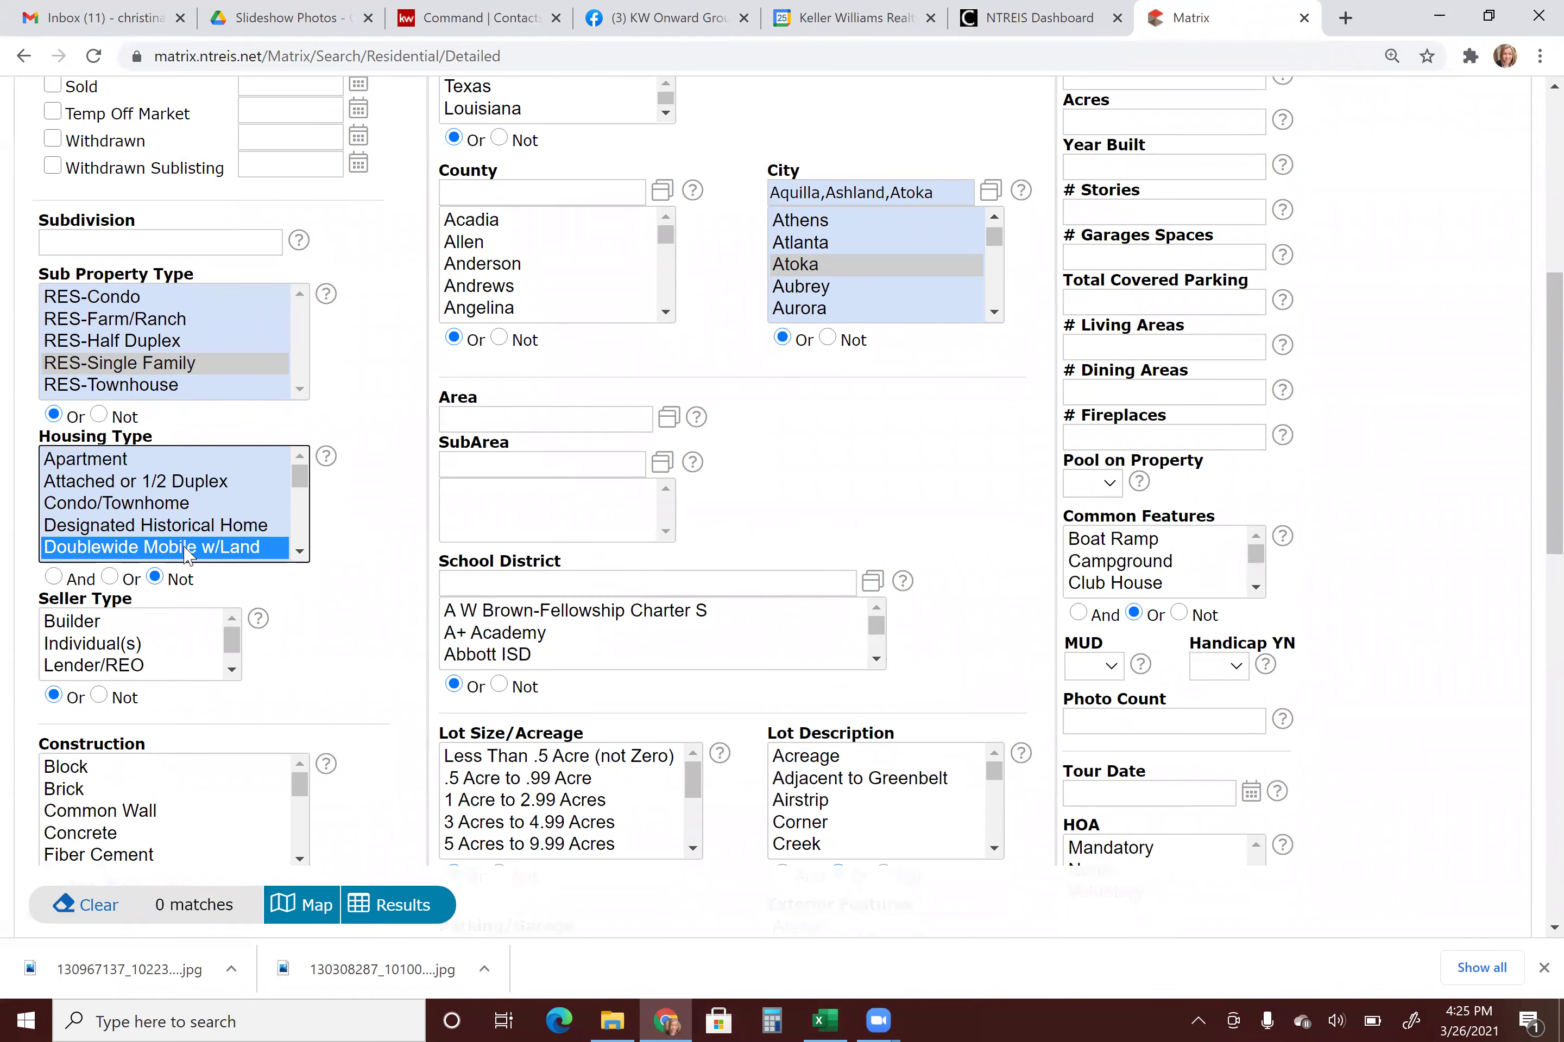
left_click(169, 372)
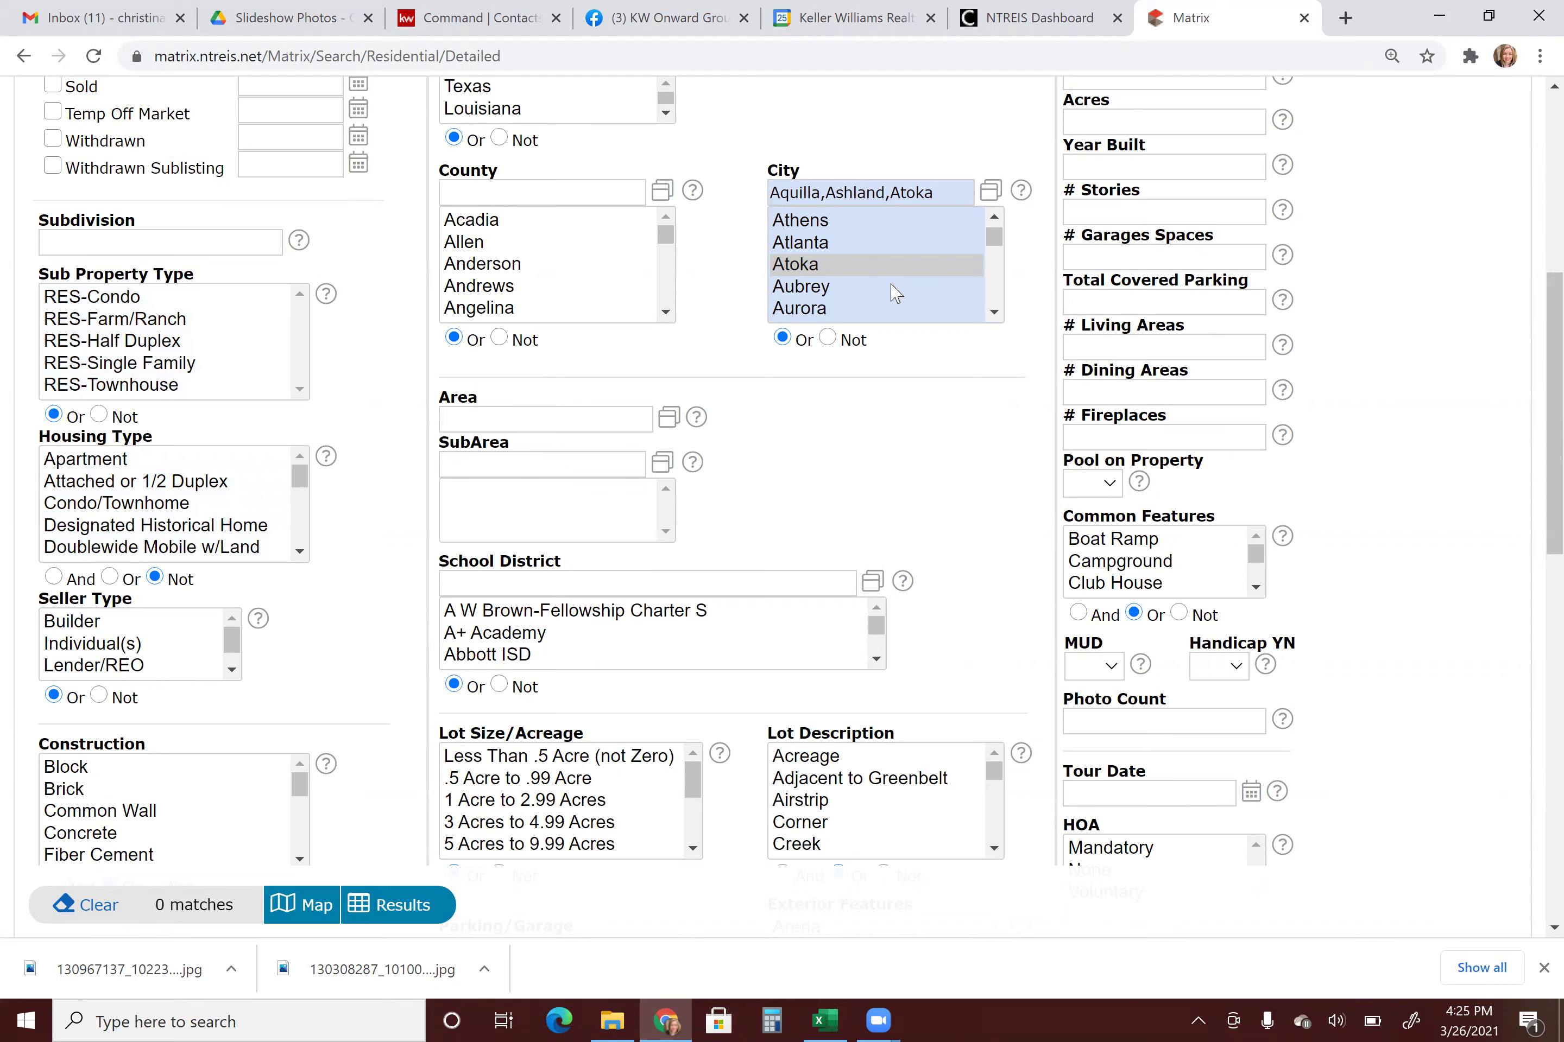
Make Arlington the only city searched, giving 82 matches.
scroll(891, 279, "up", 5)
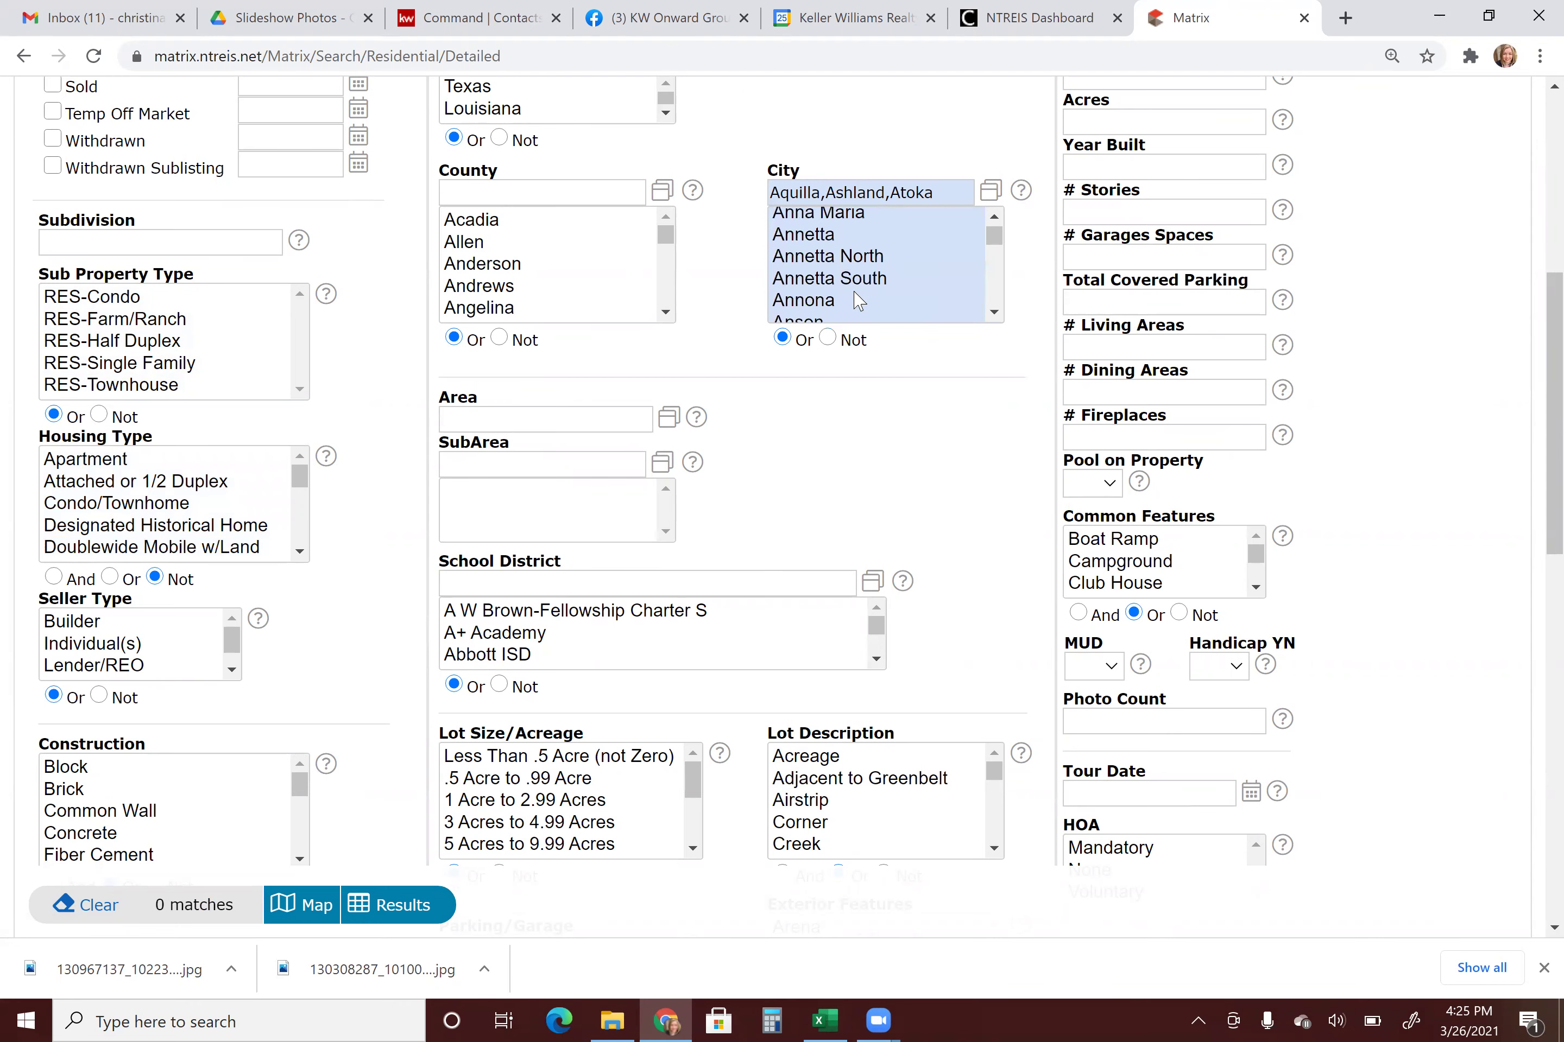
scroll(847, 282, "down", 2)
scroll(845, 285, "down", 3)
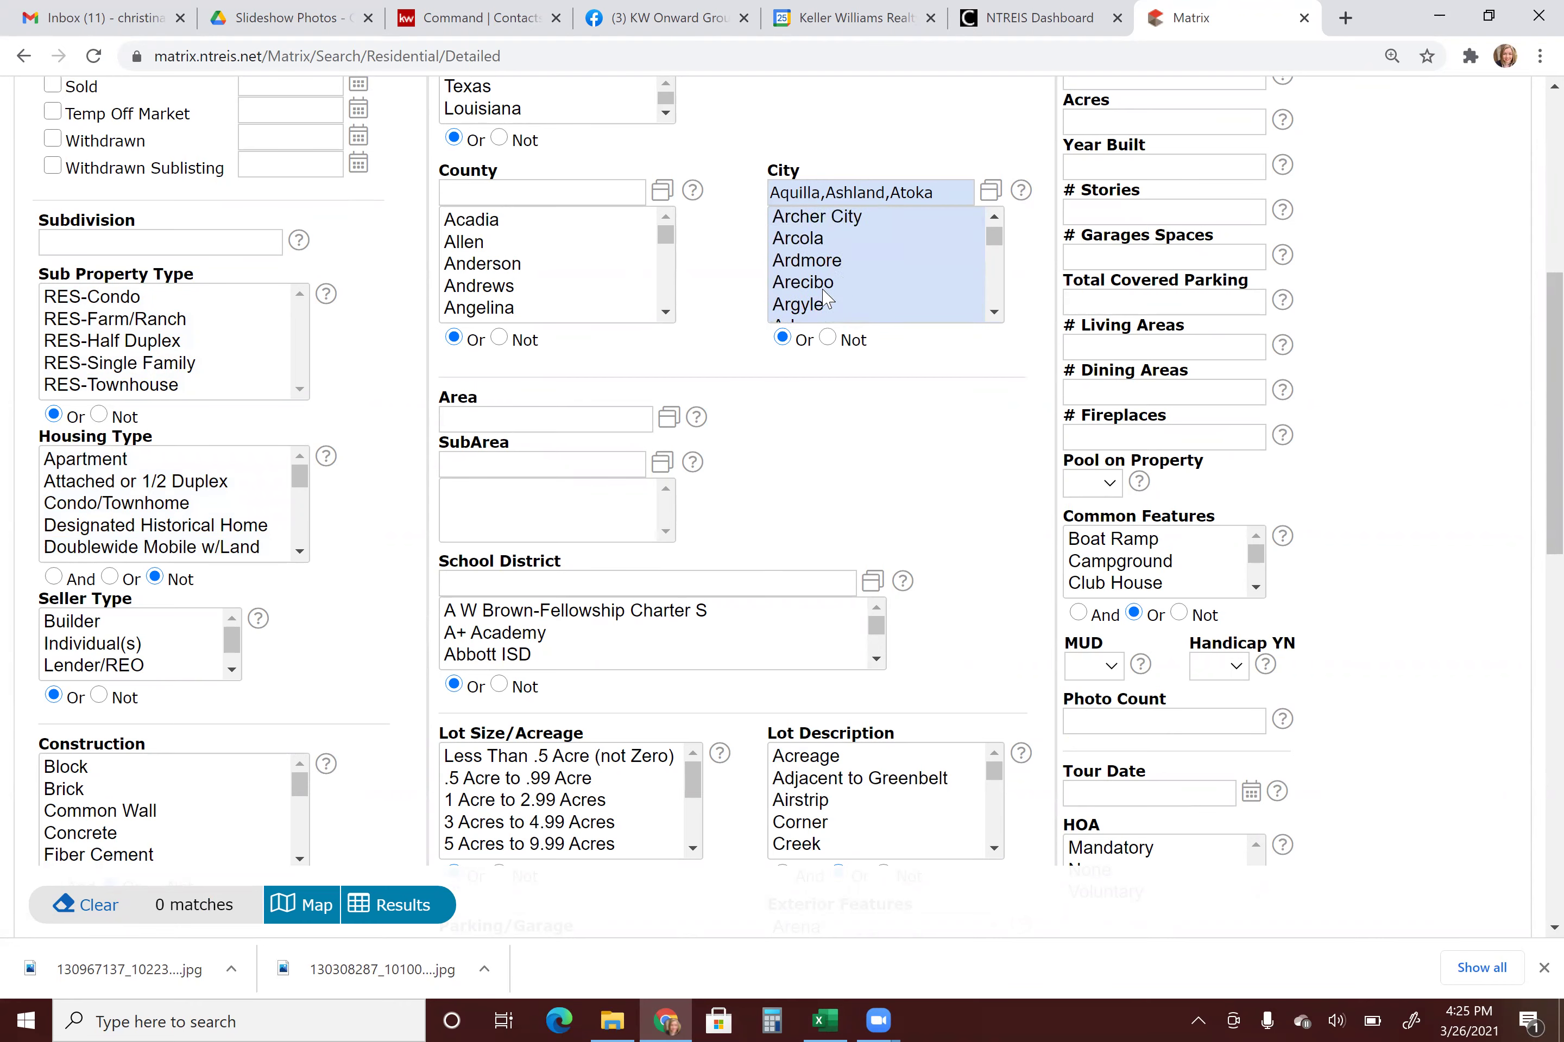
left_click(827, 264)
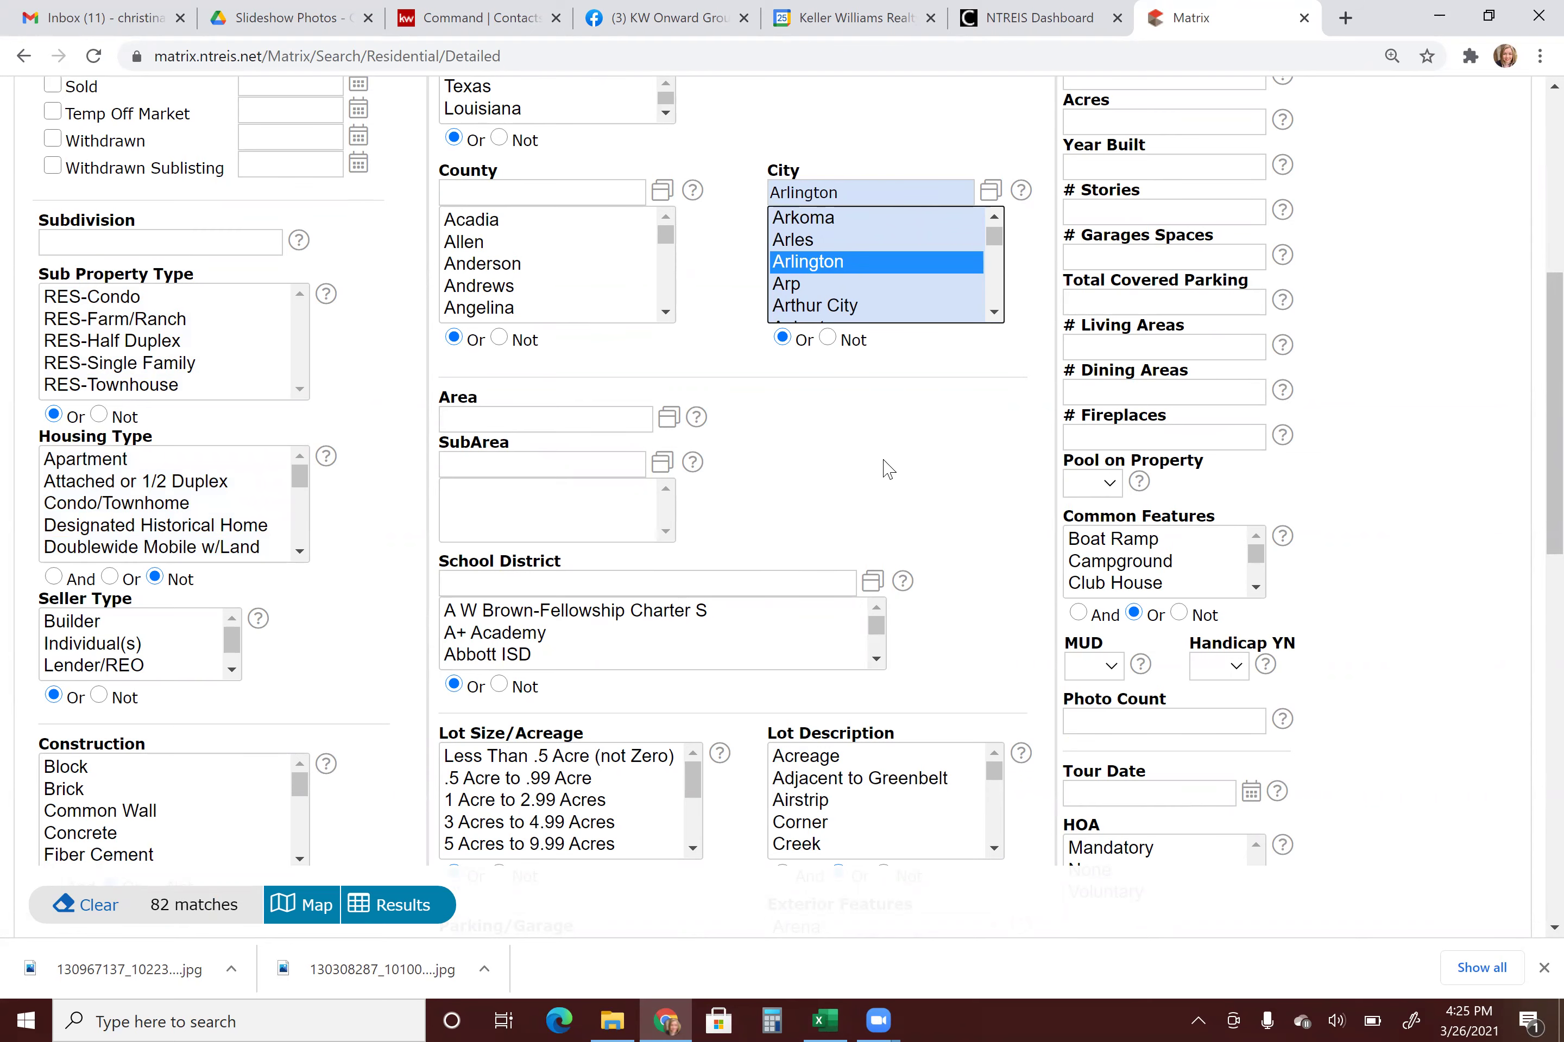
scroll(886, 467, "down", 1)
scroll(886, 468, "down", 3)
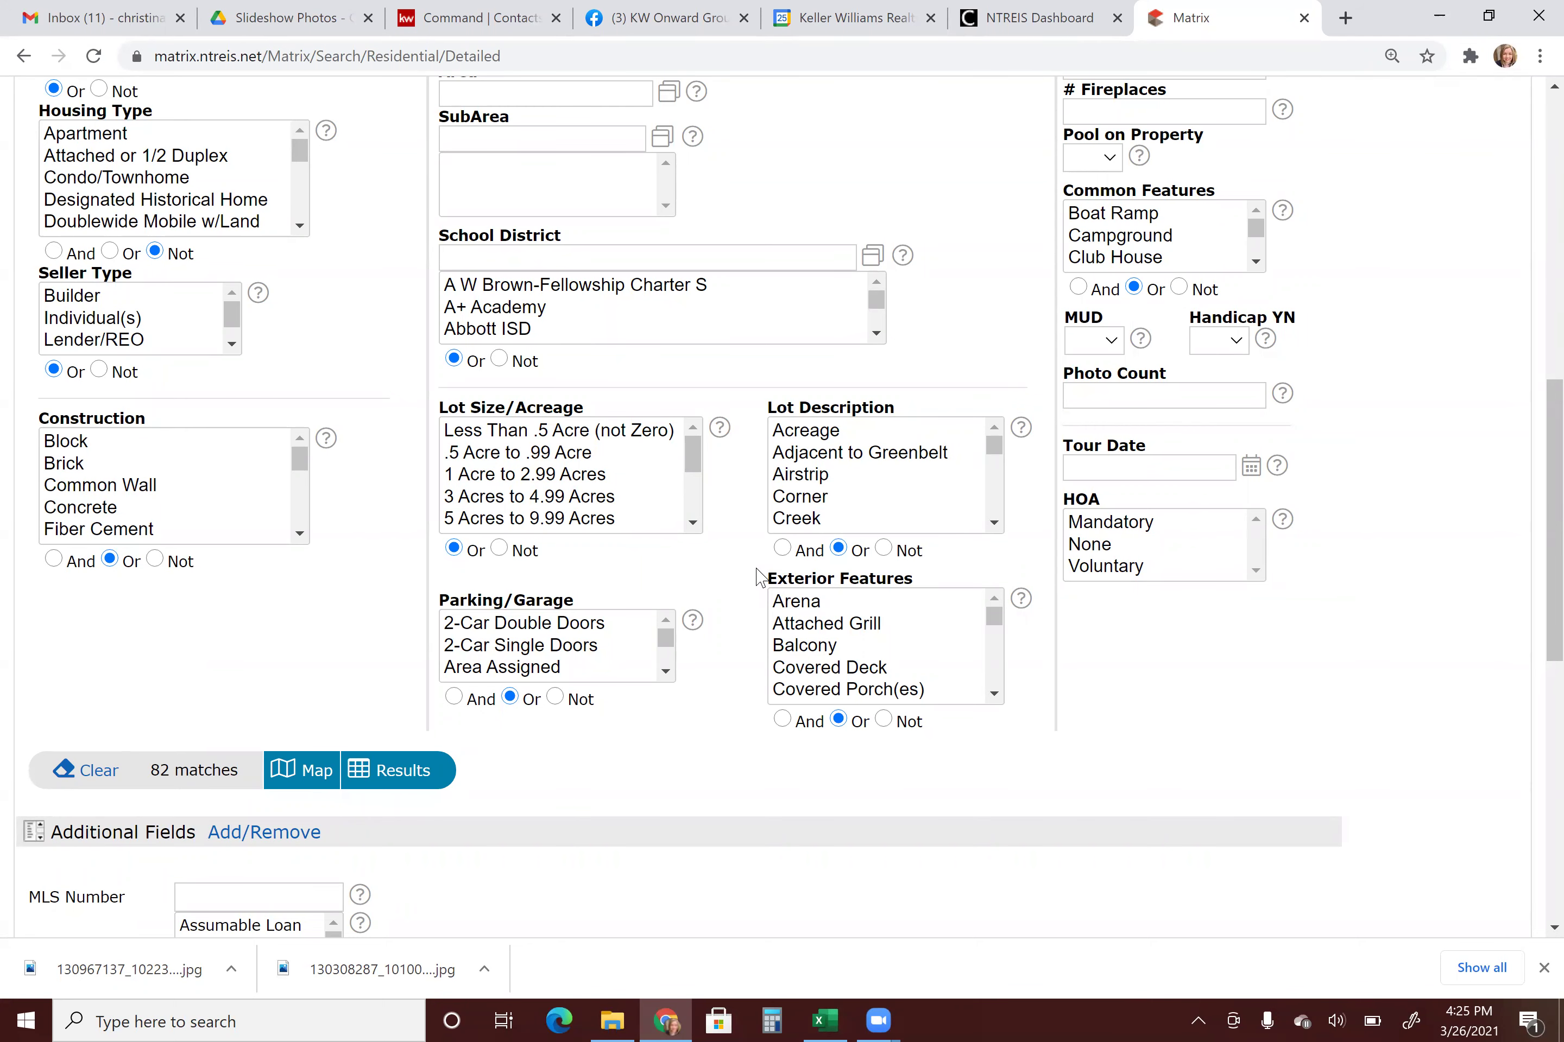
Run the 82-match Arlington search and start a New Auto Email from the Save options.
left_click(194, 772)
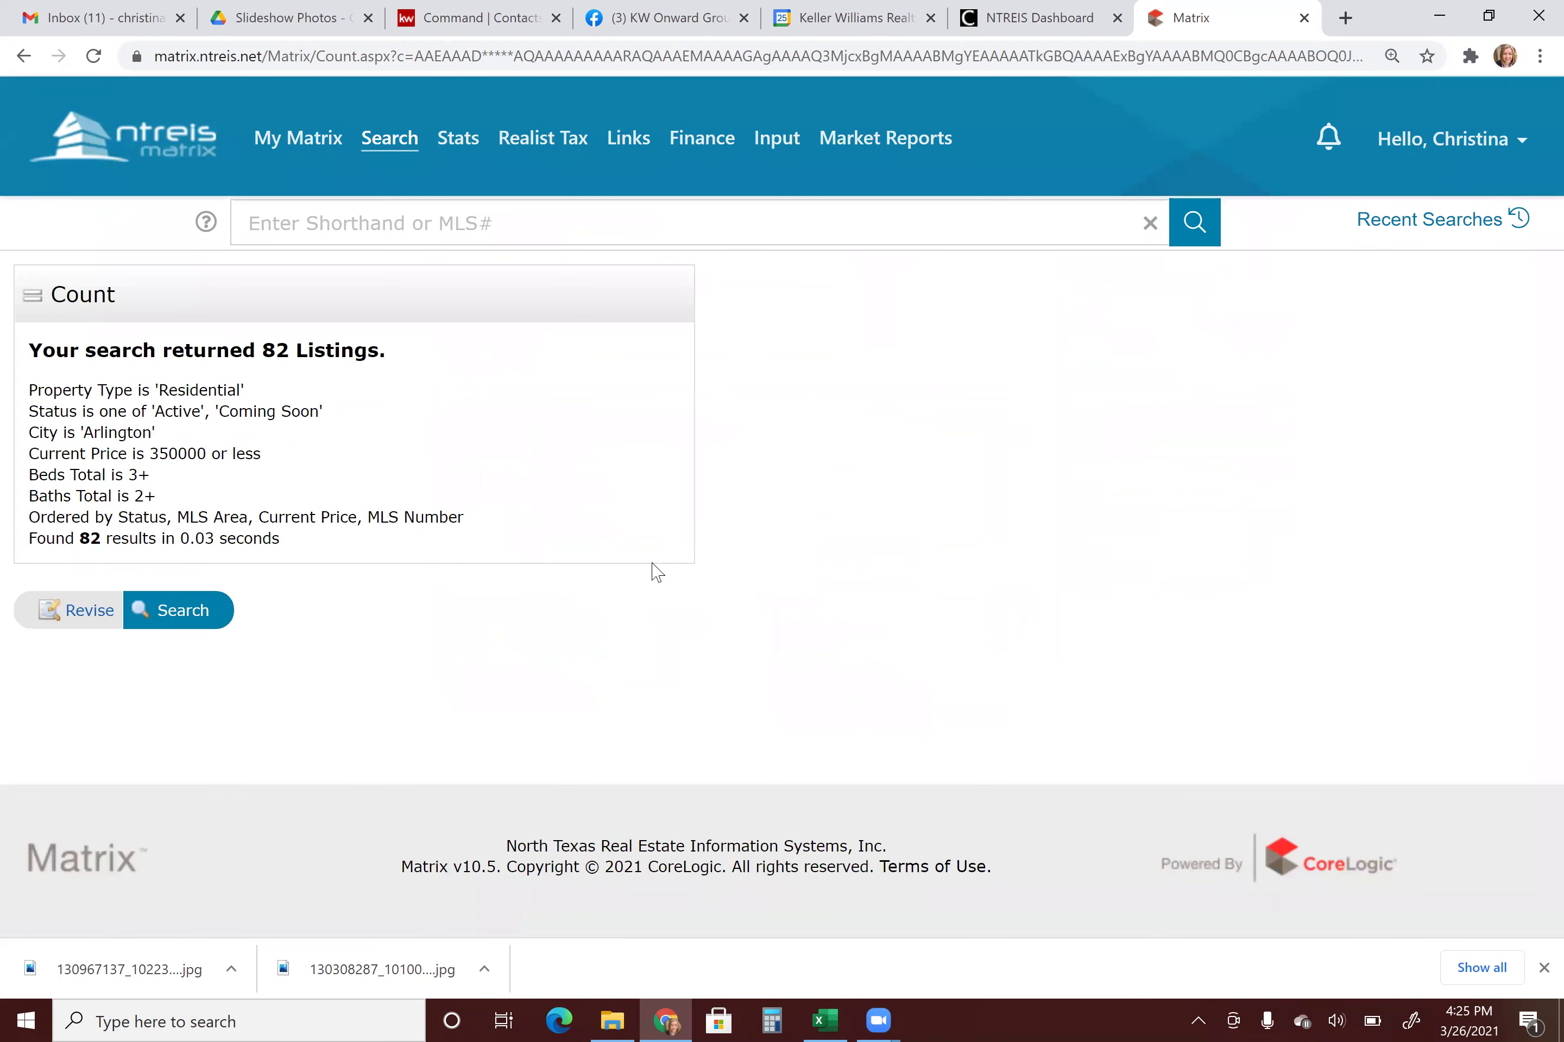
left_click(180, 612)
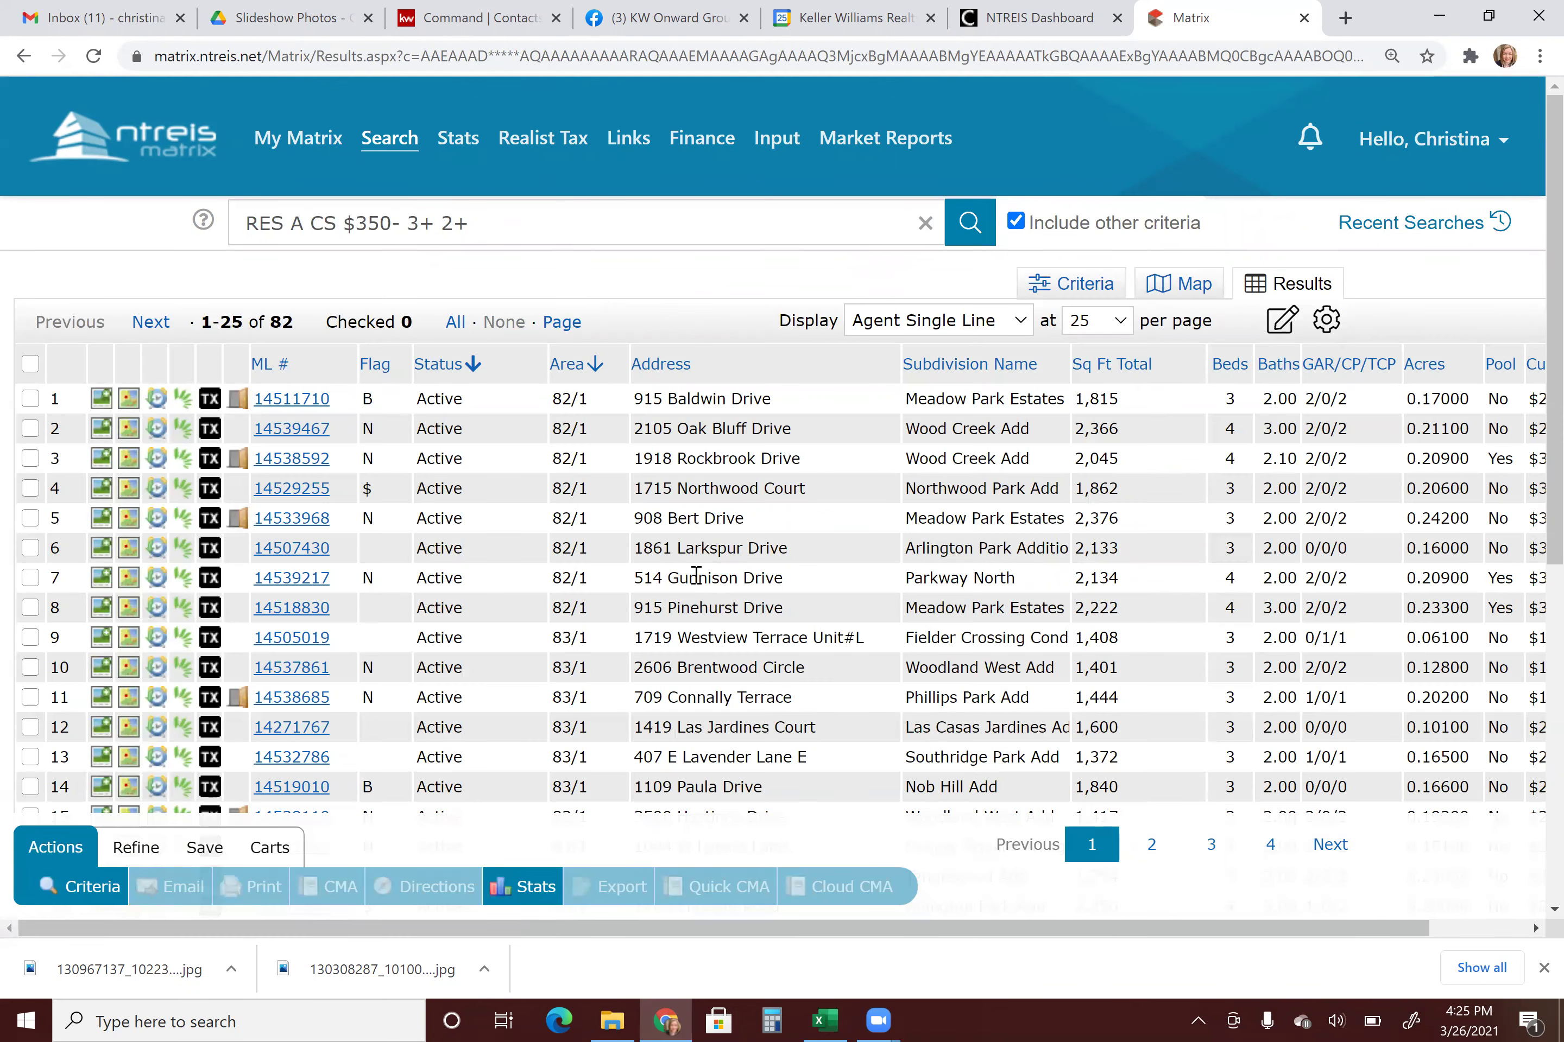
scroll(695, 583, "down", 8)
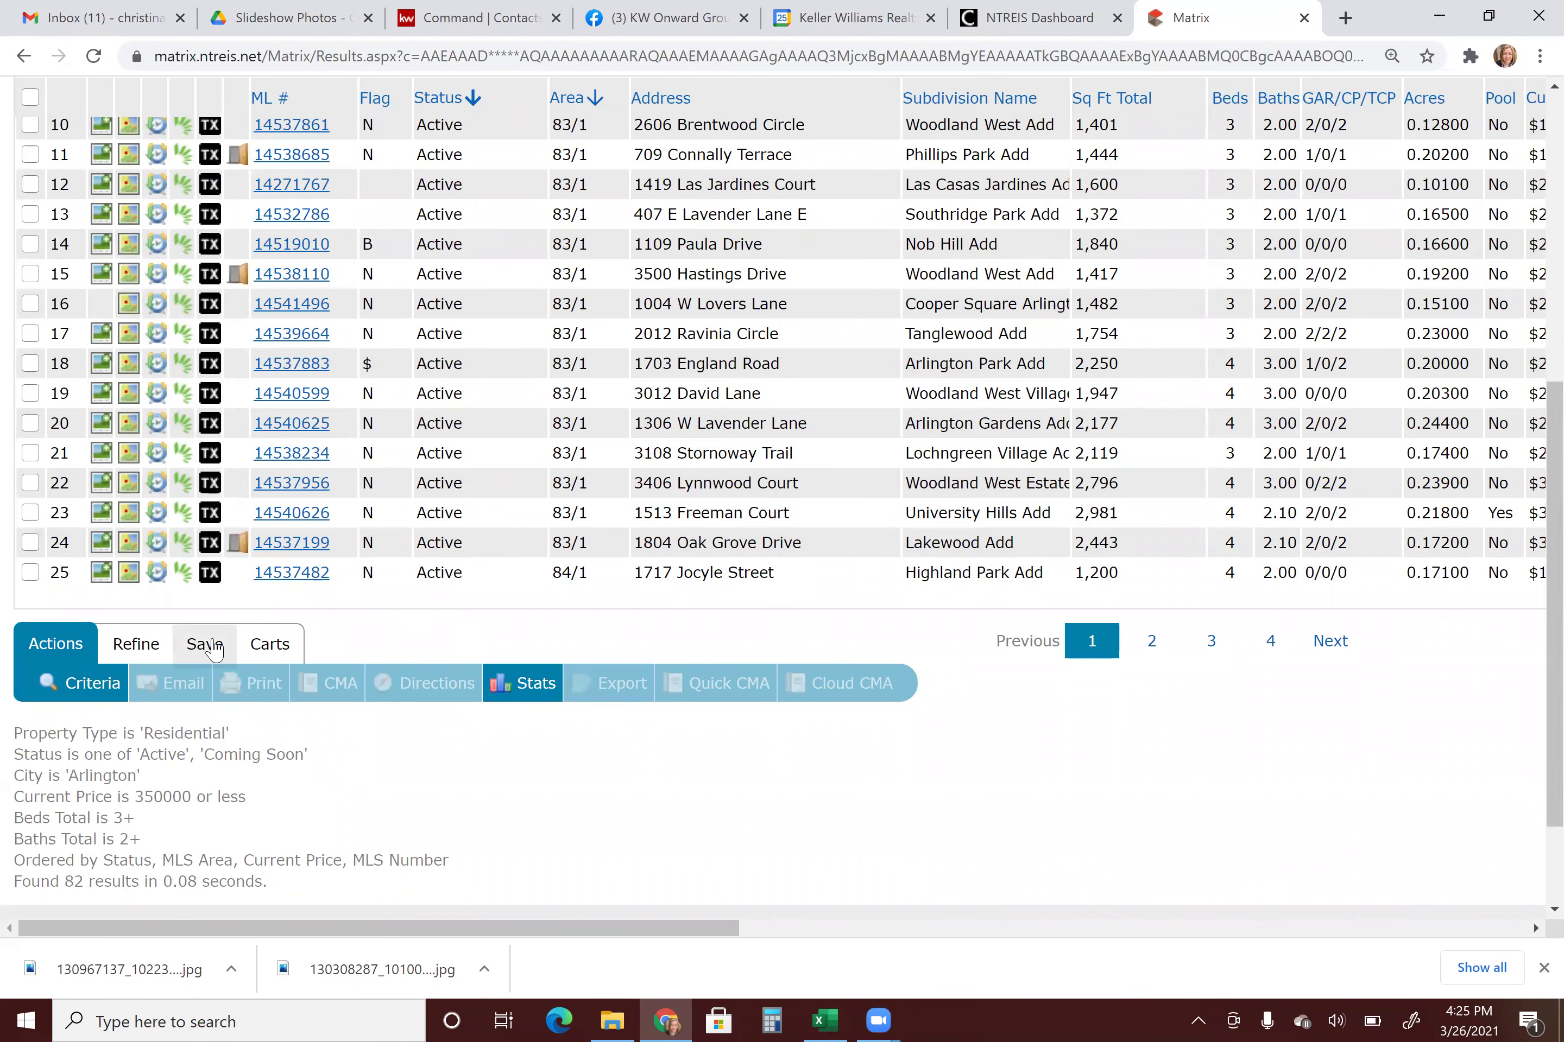
left_click(210, 644)
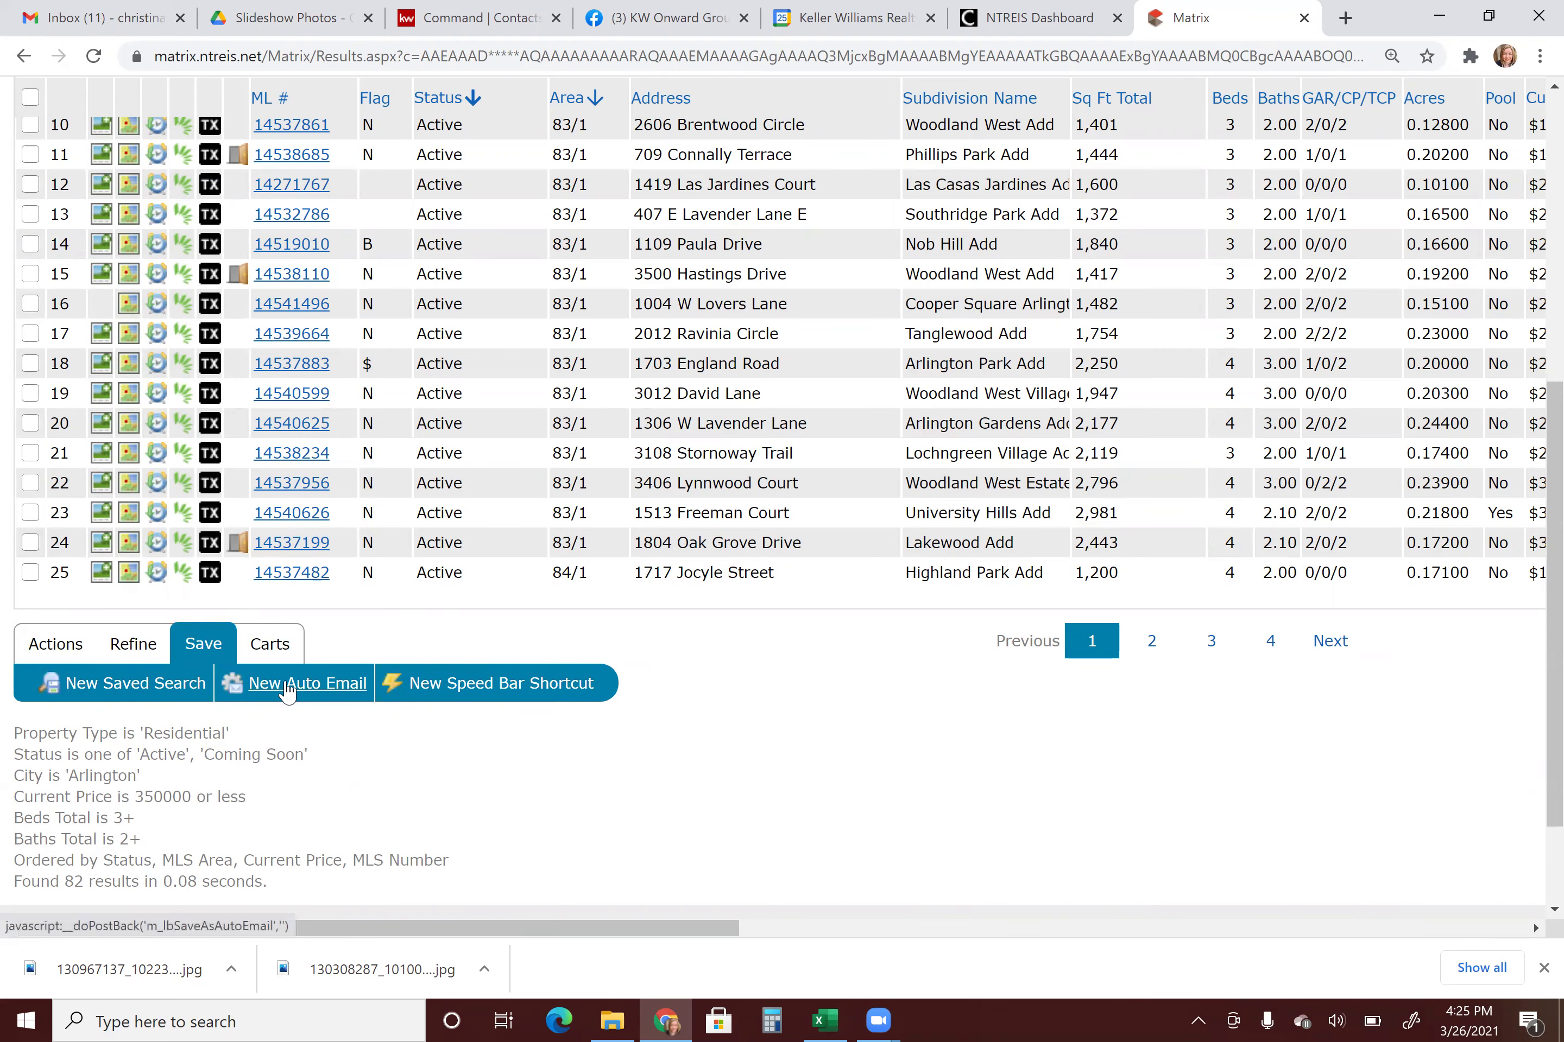
left_click(288, 685)
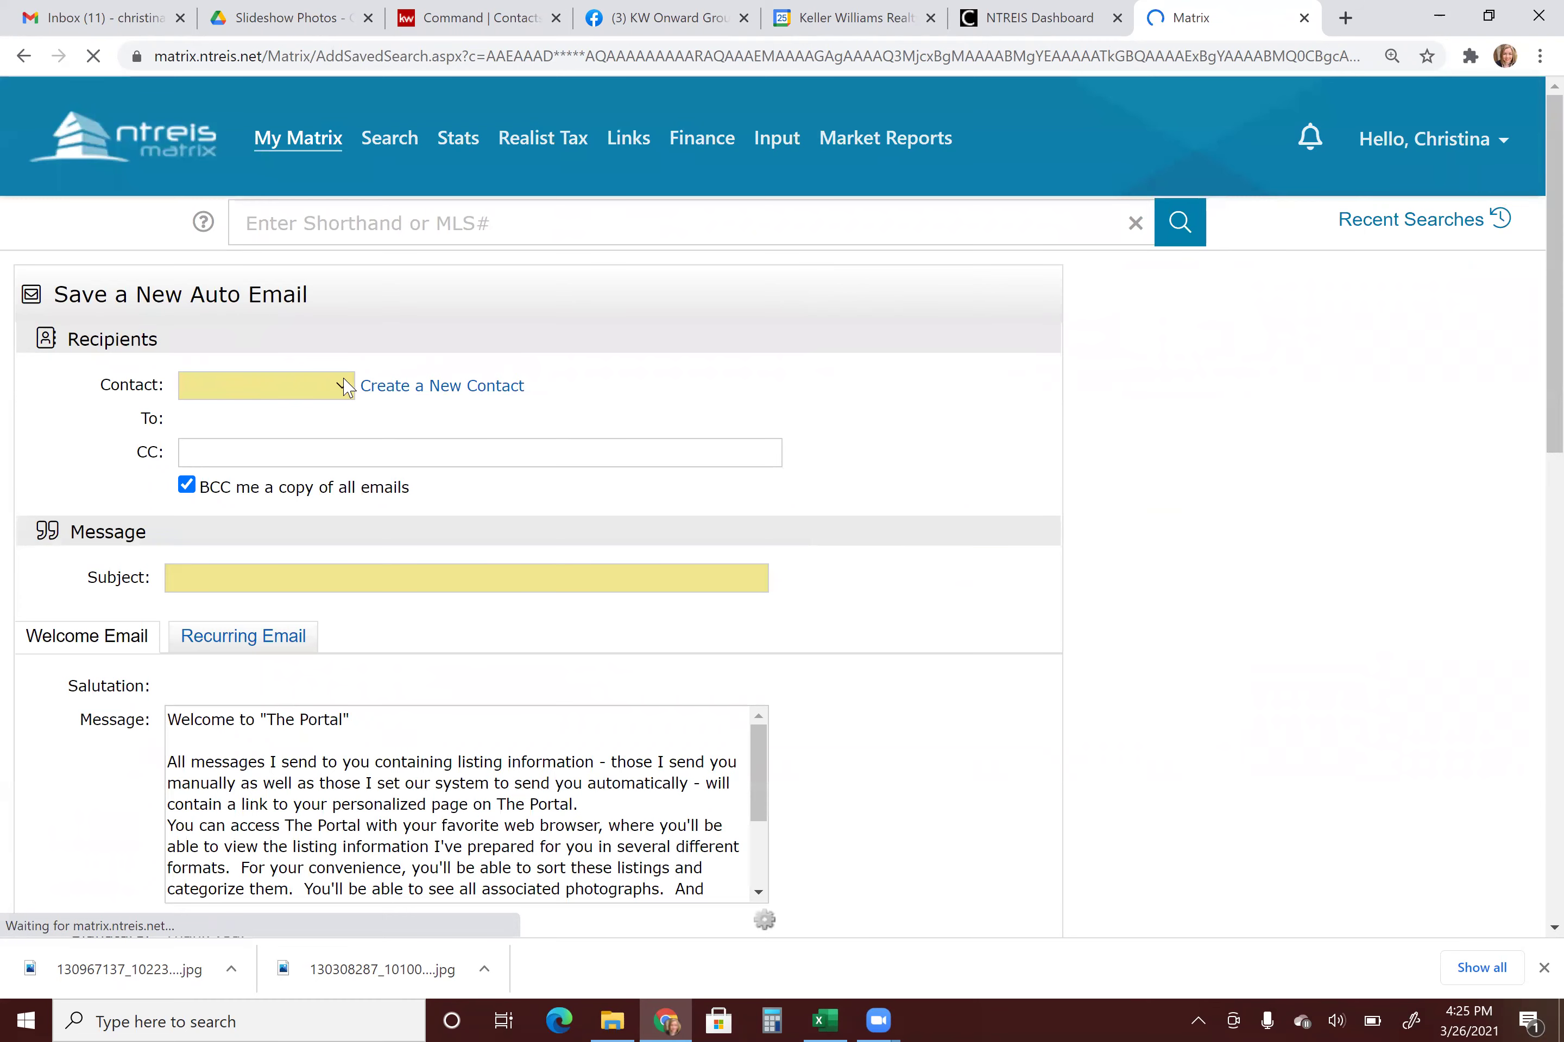
Create and save a new test contact with an e-mail address and 'Hello Test,' salutation.
left_click(433, 390)
left_click(625, 293)
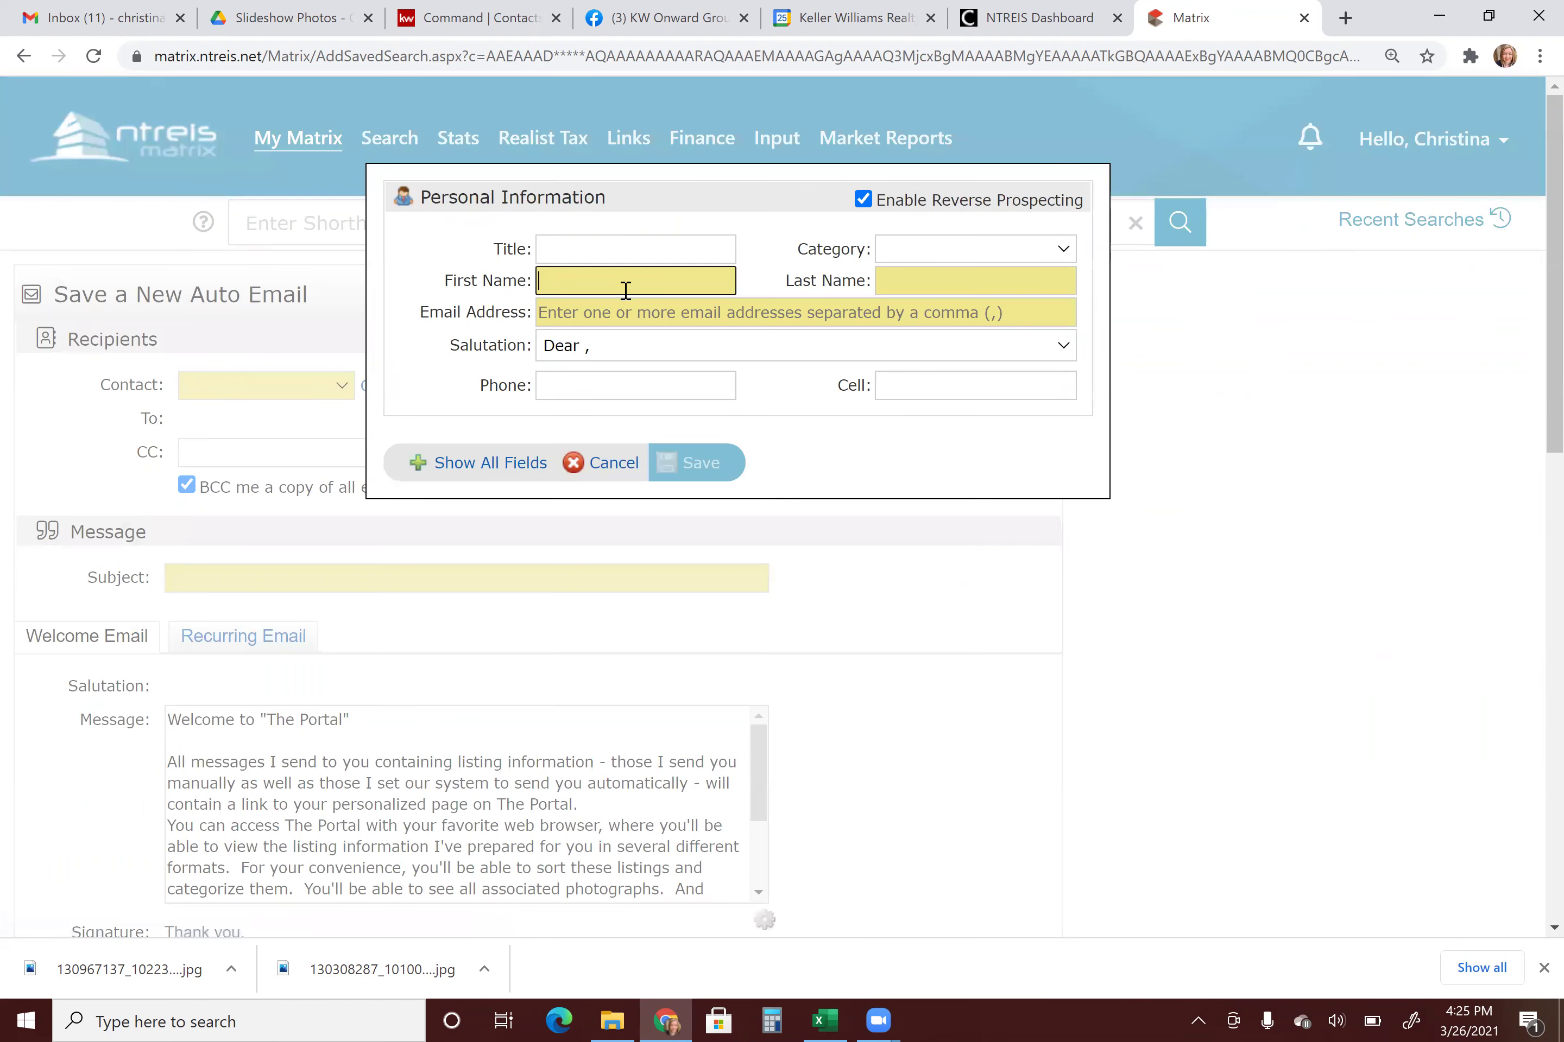
type("Test")
key("Tab")
type("Test")
left_click(619, 310)
type("test@aol.com")
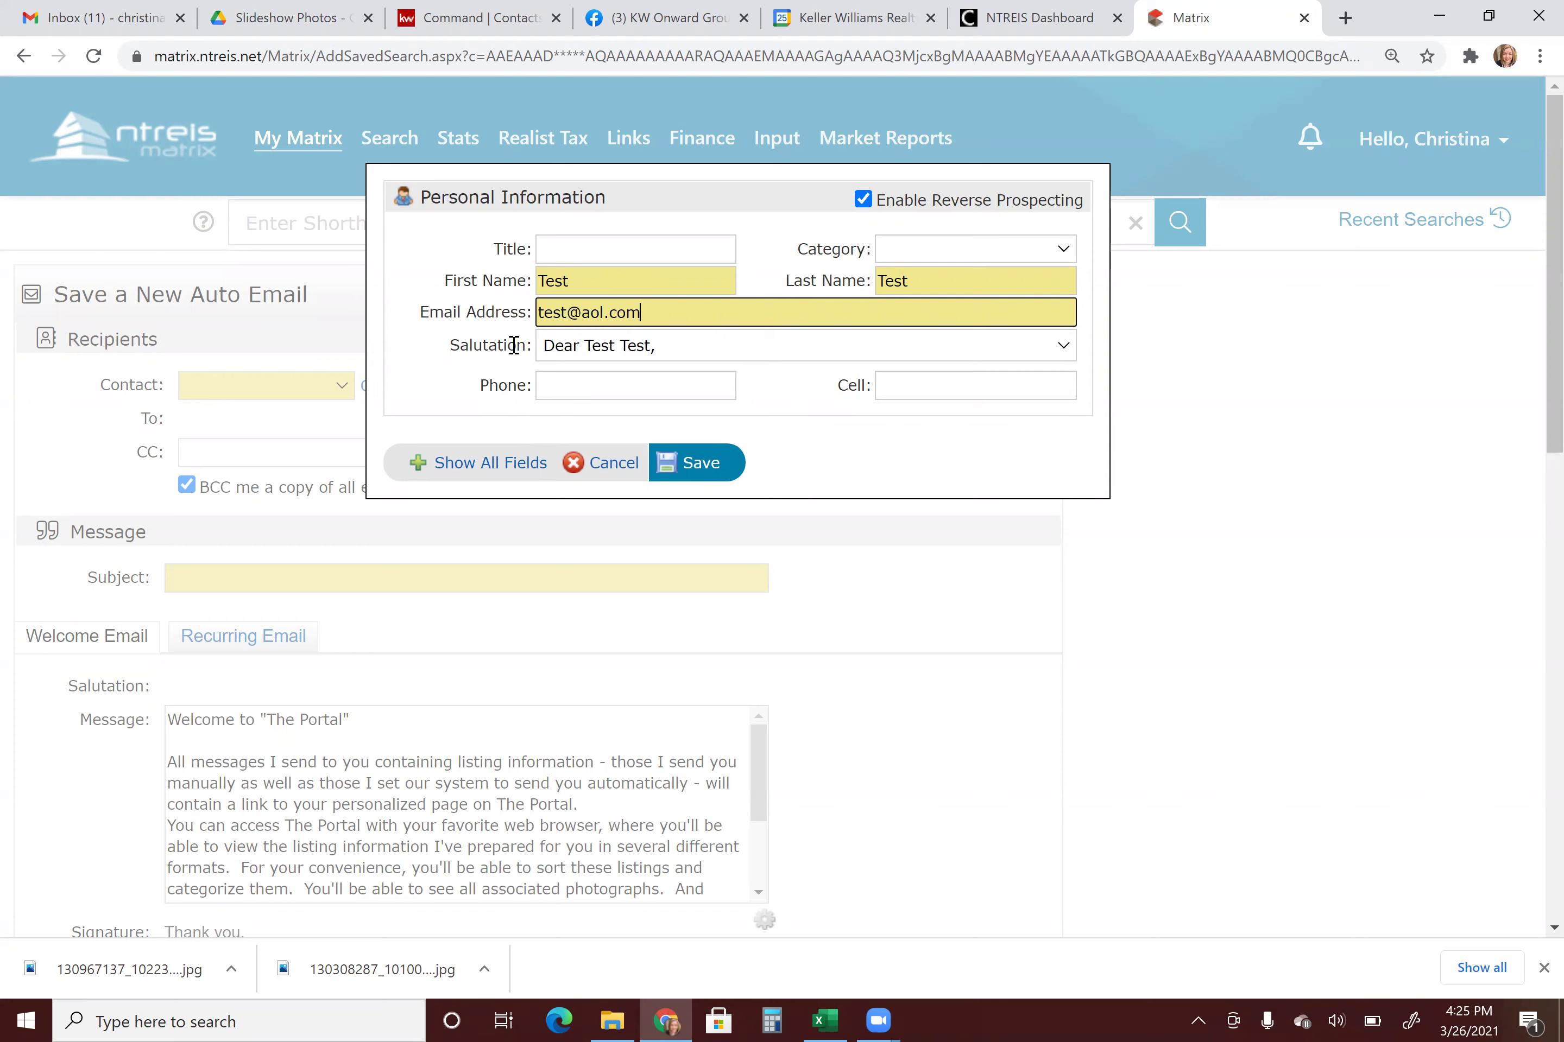
left_click(587, 355)
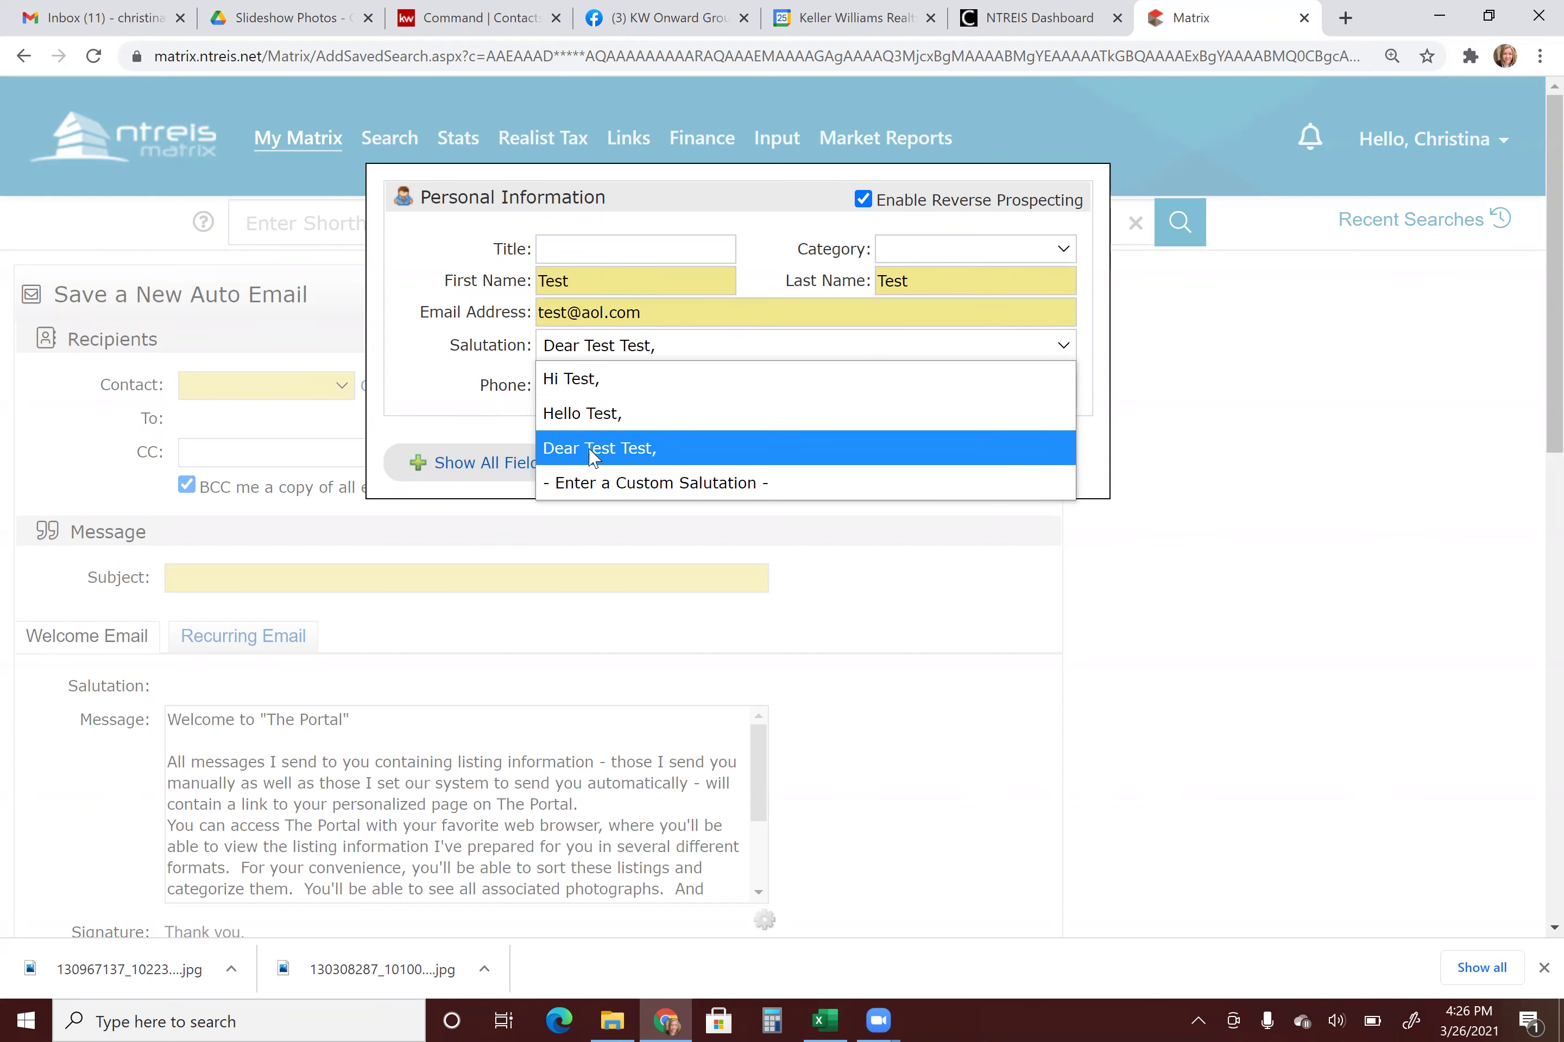
left_click(614, 415)
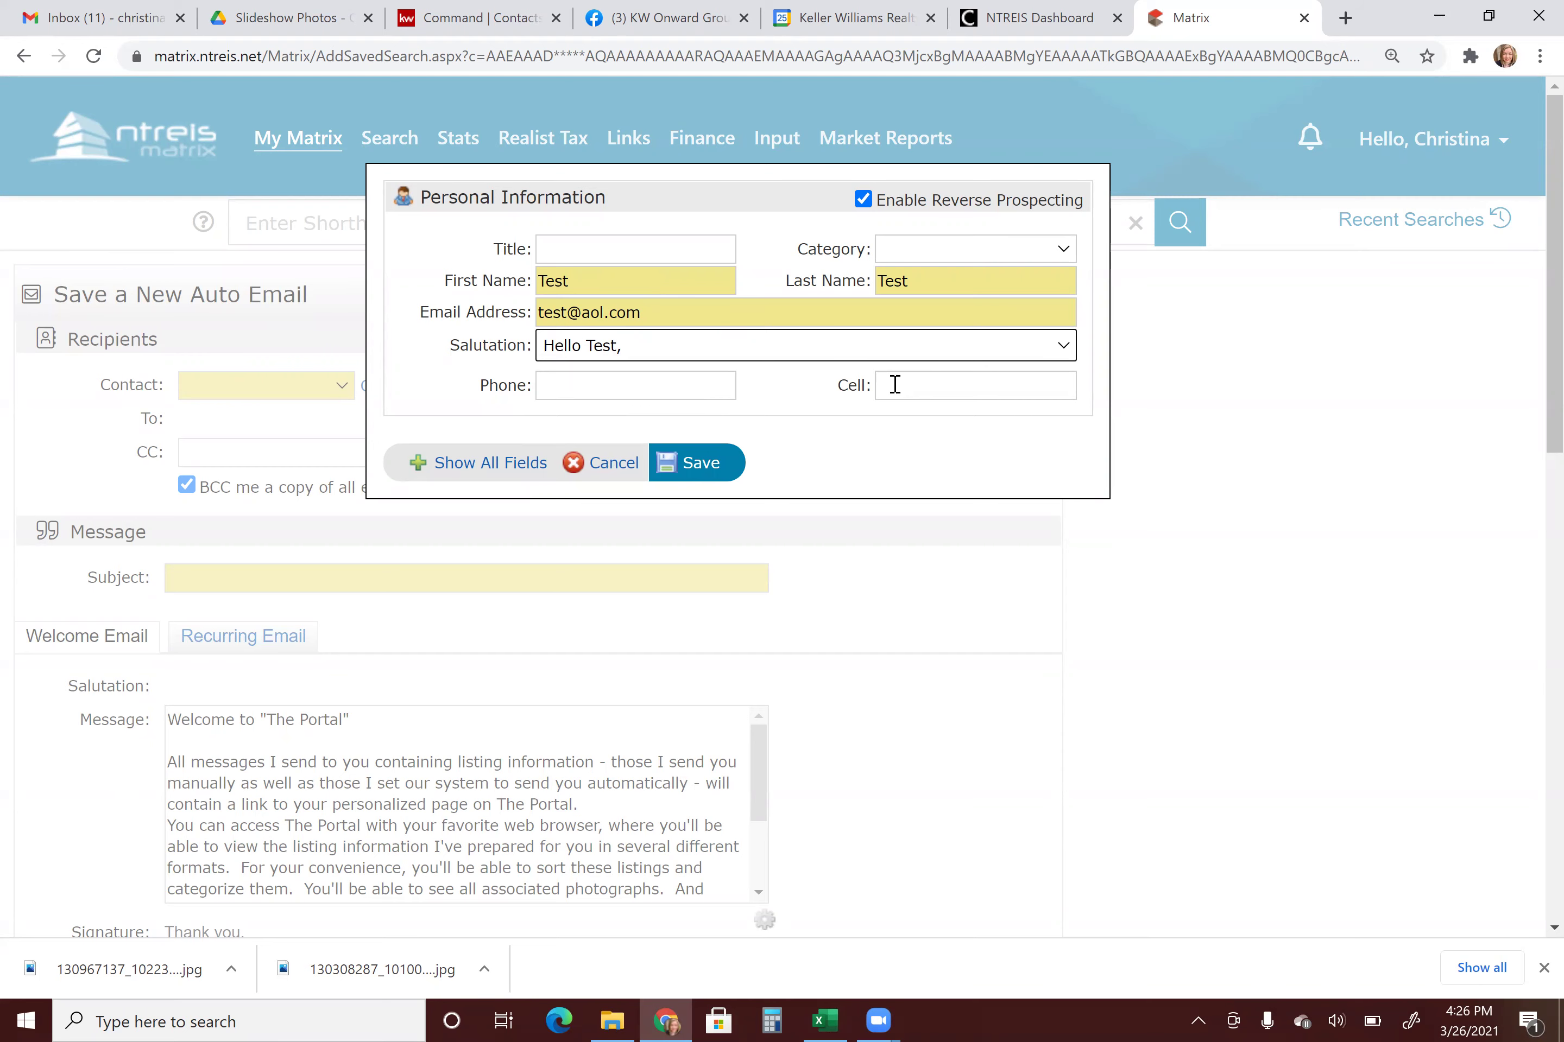
left_click(711, 465)
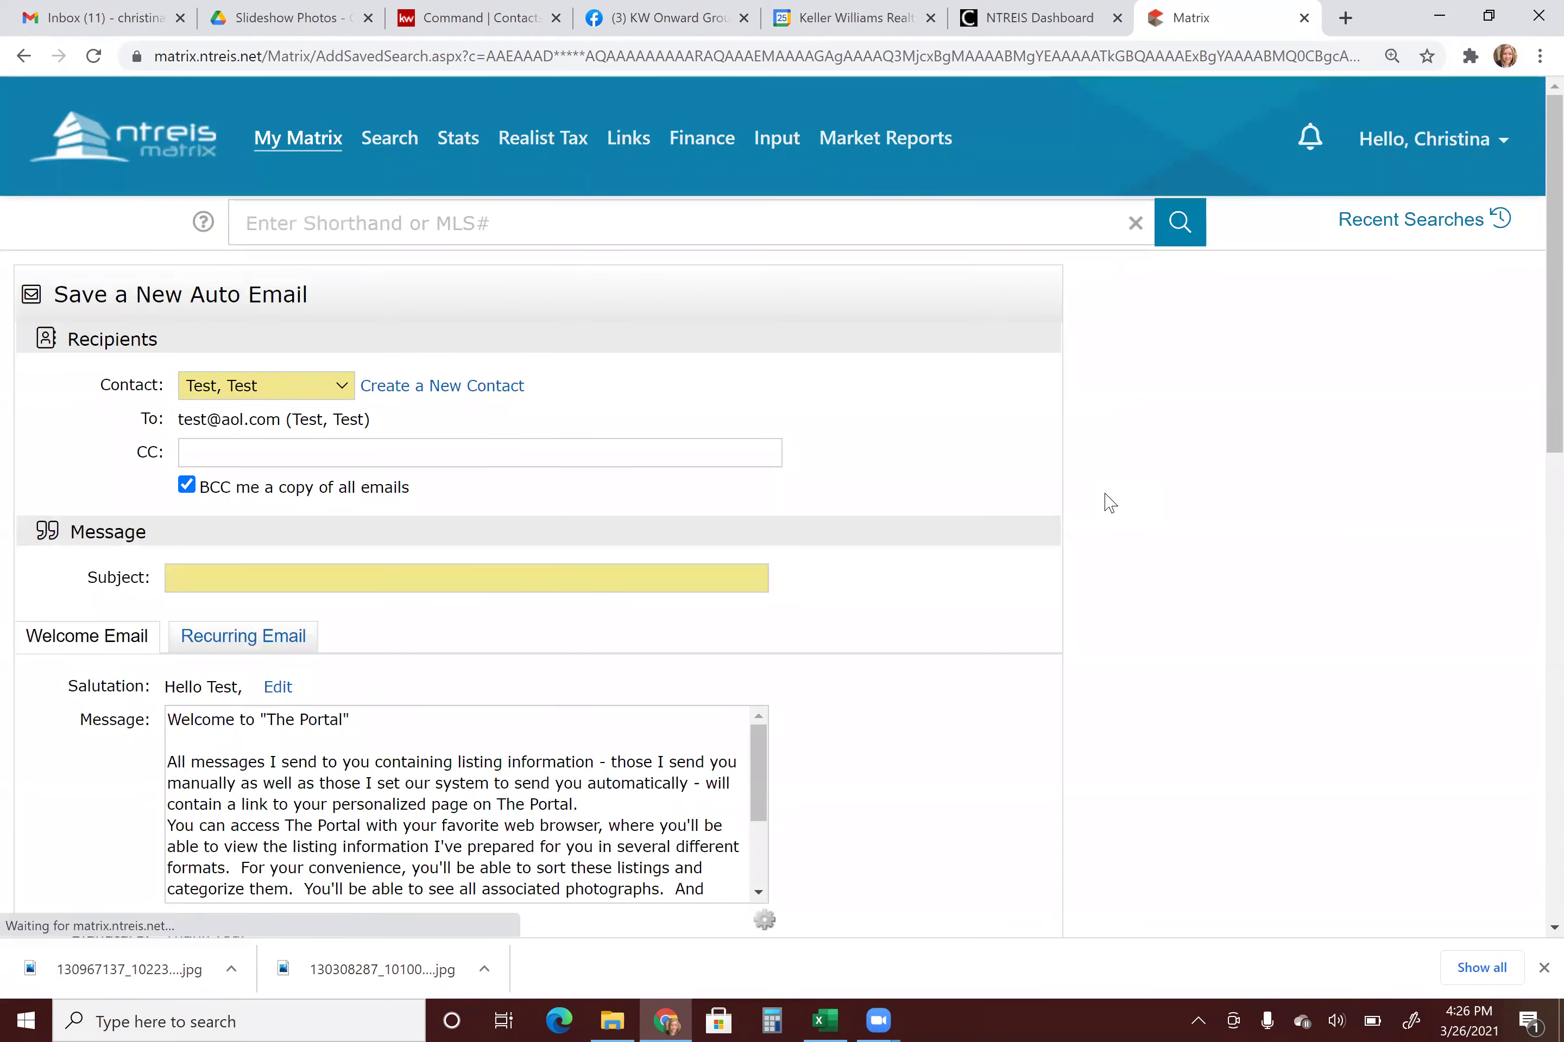
Set the email subject to the saved 'Land Available- Interested In Any Of These Properties?'.
scroll(1106, 499, "down", 2)
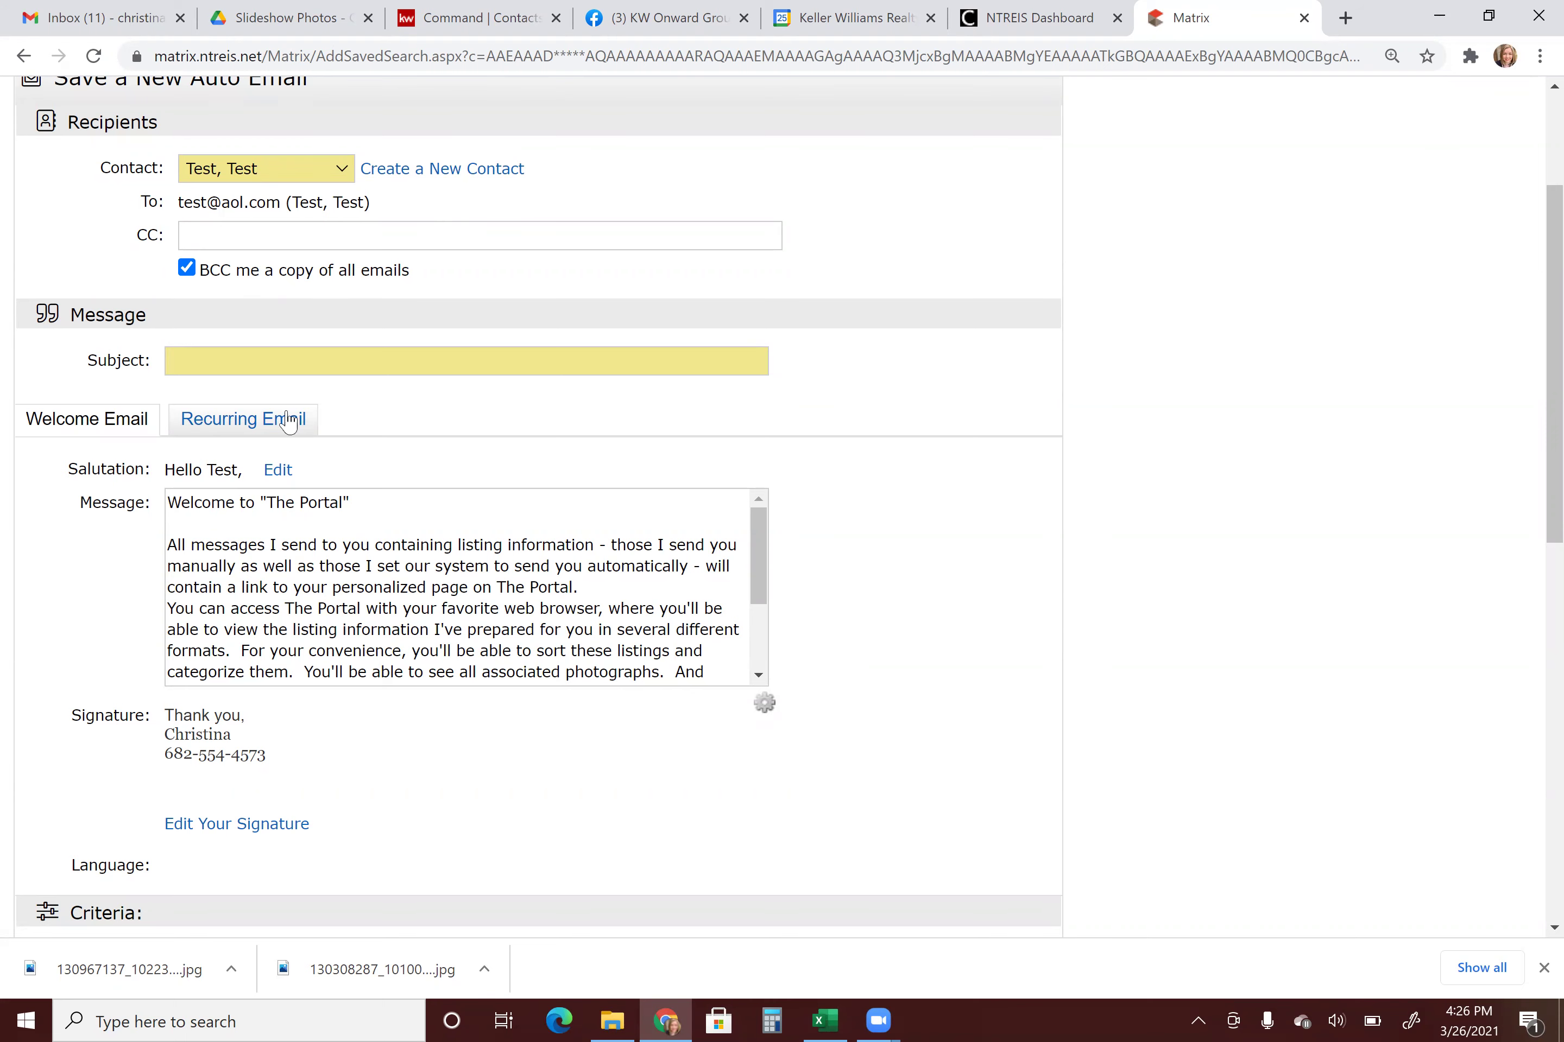
left_click(183, 359)
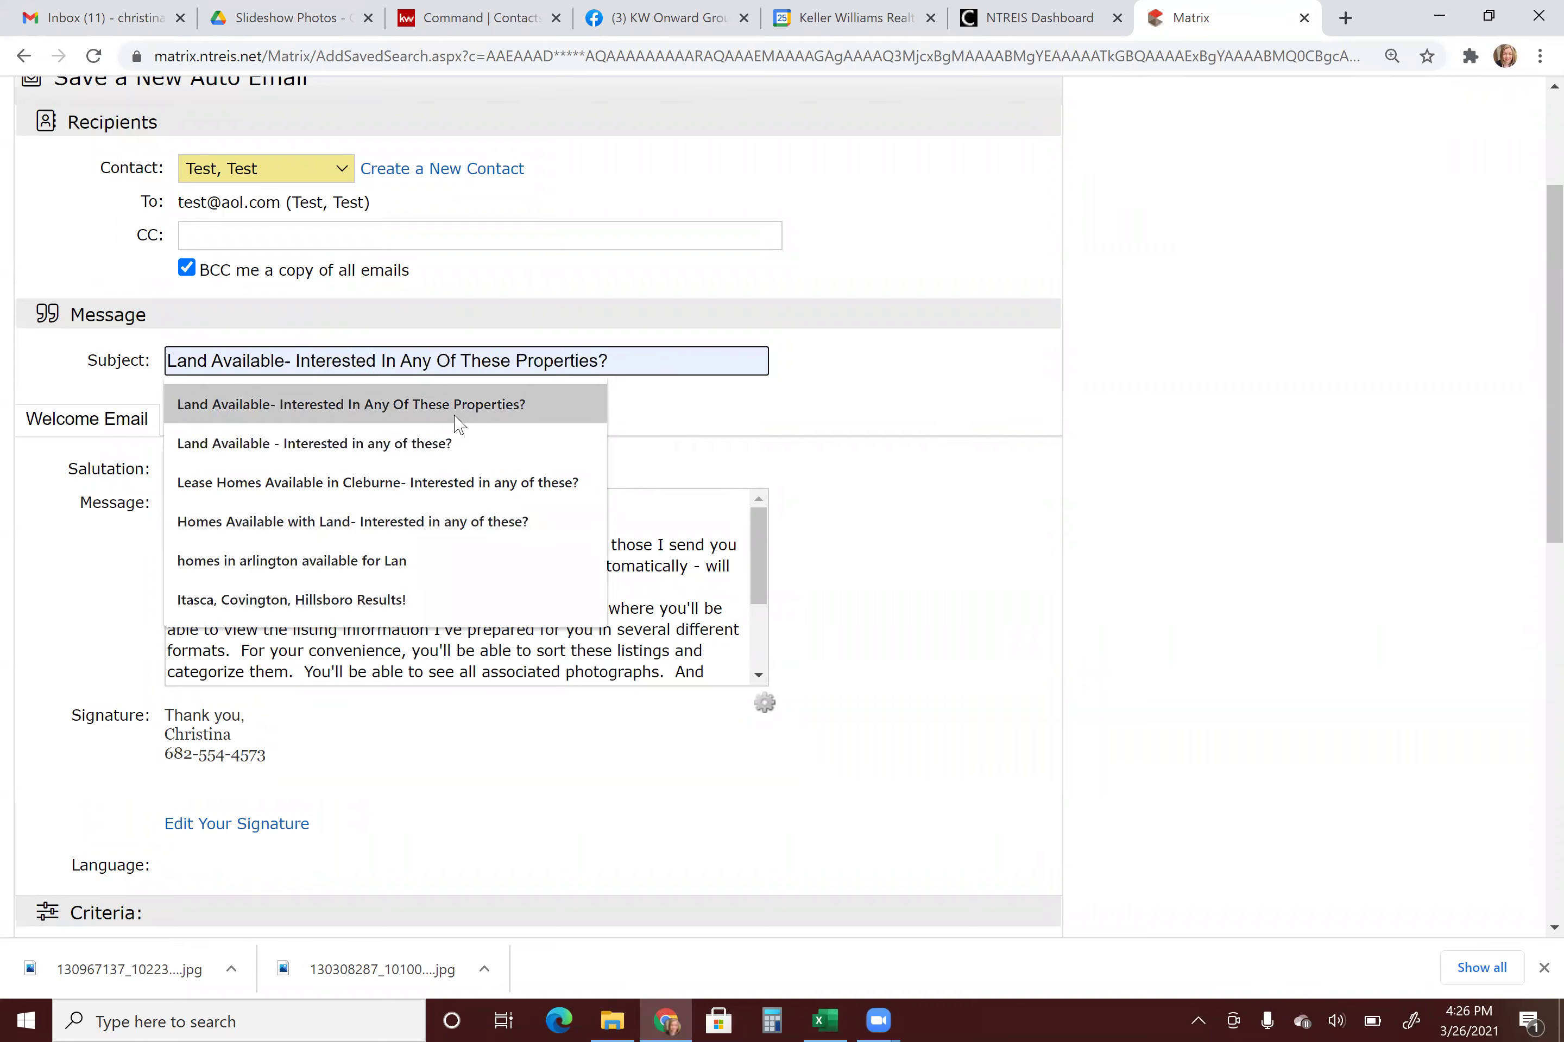
left_click(500, 406)
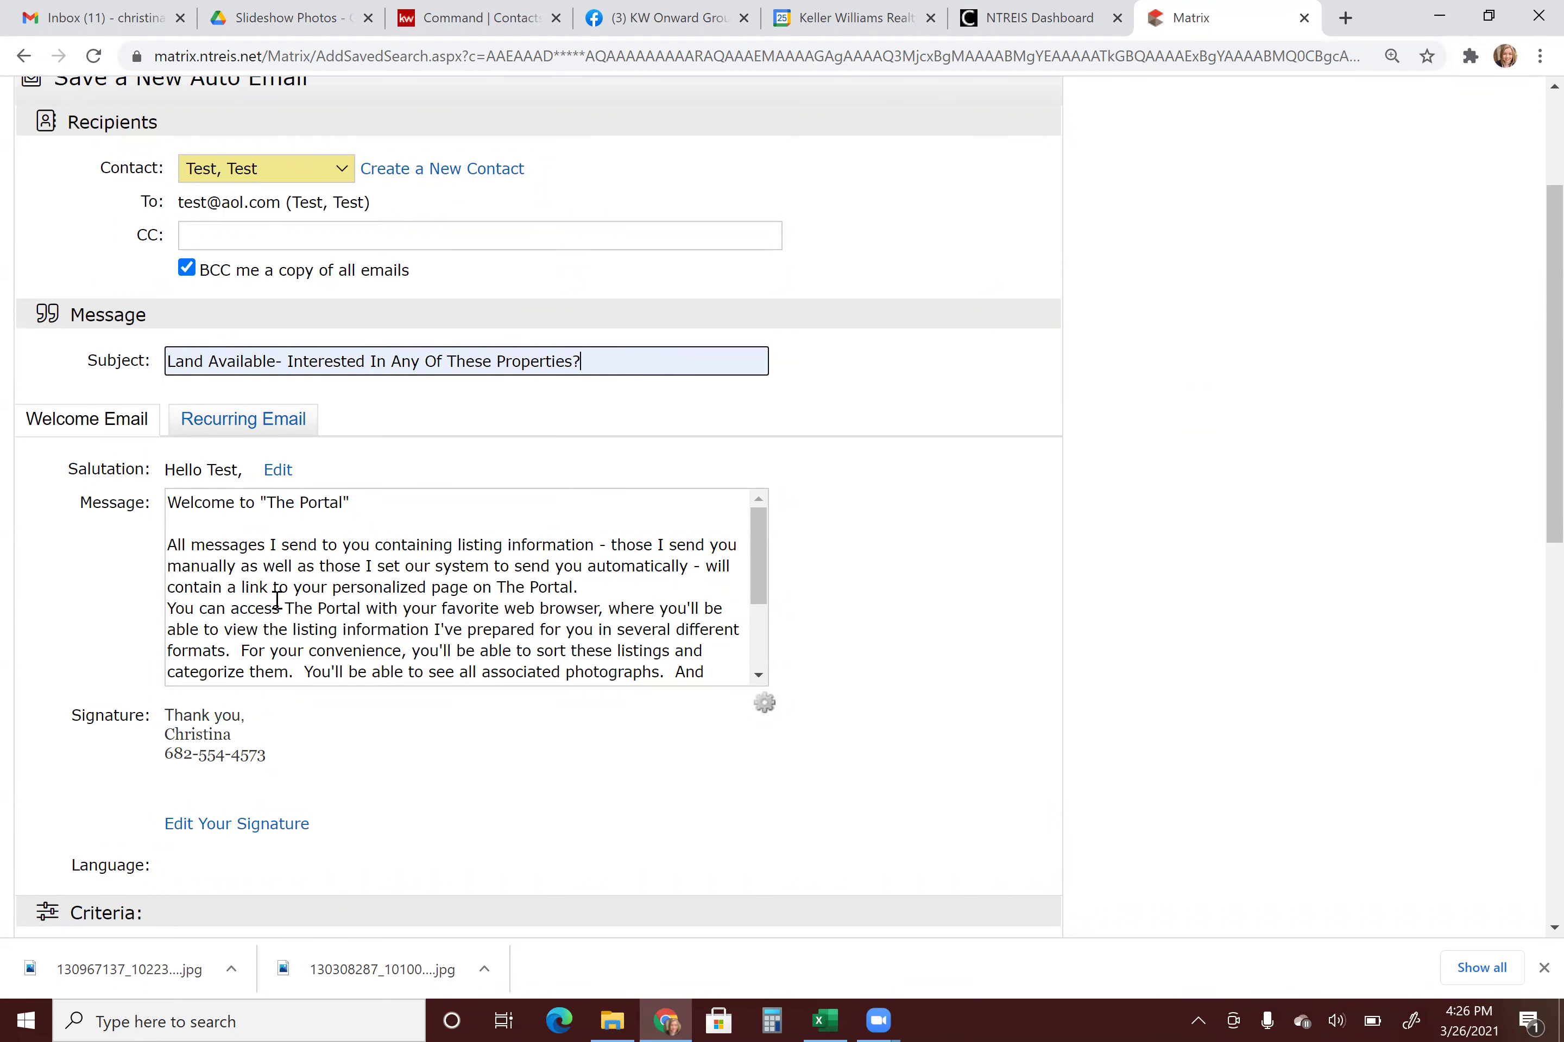
Append 'Please let me know if you would like more info abut any of the' to the welcome message, then move to the recurring message's end.
scroll(404, 547, "down", 1)
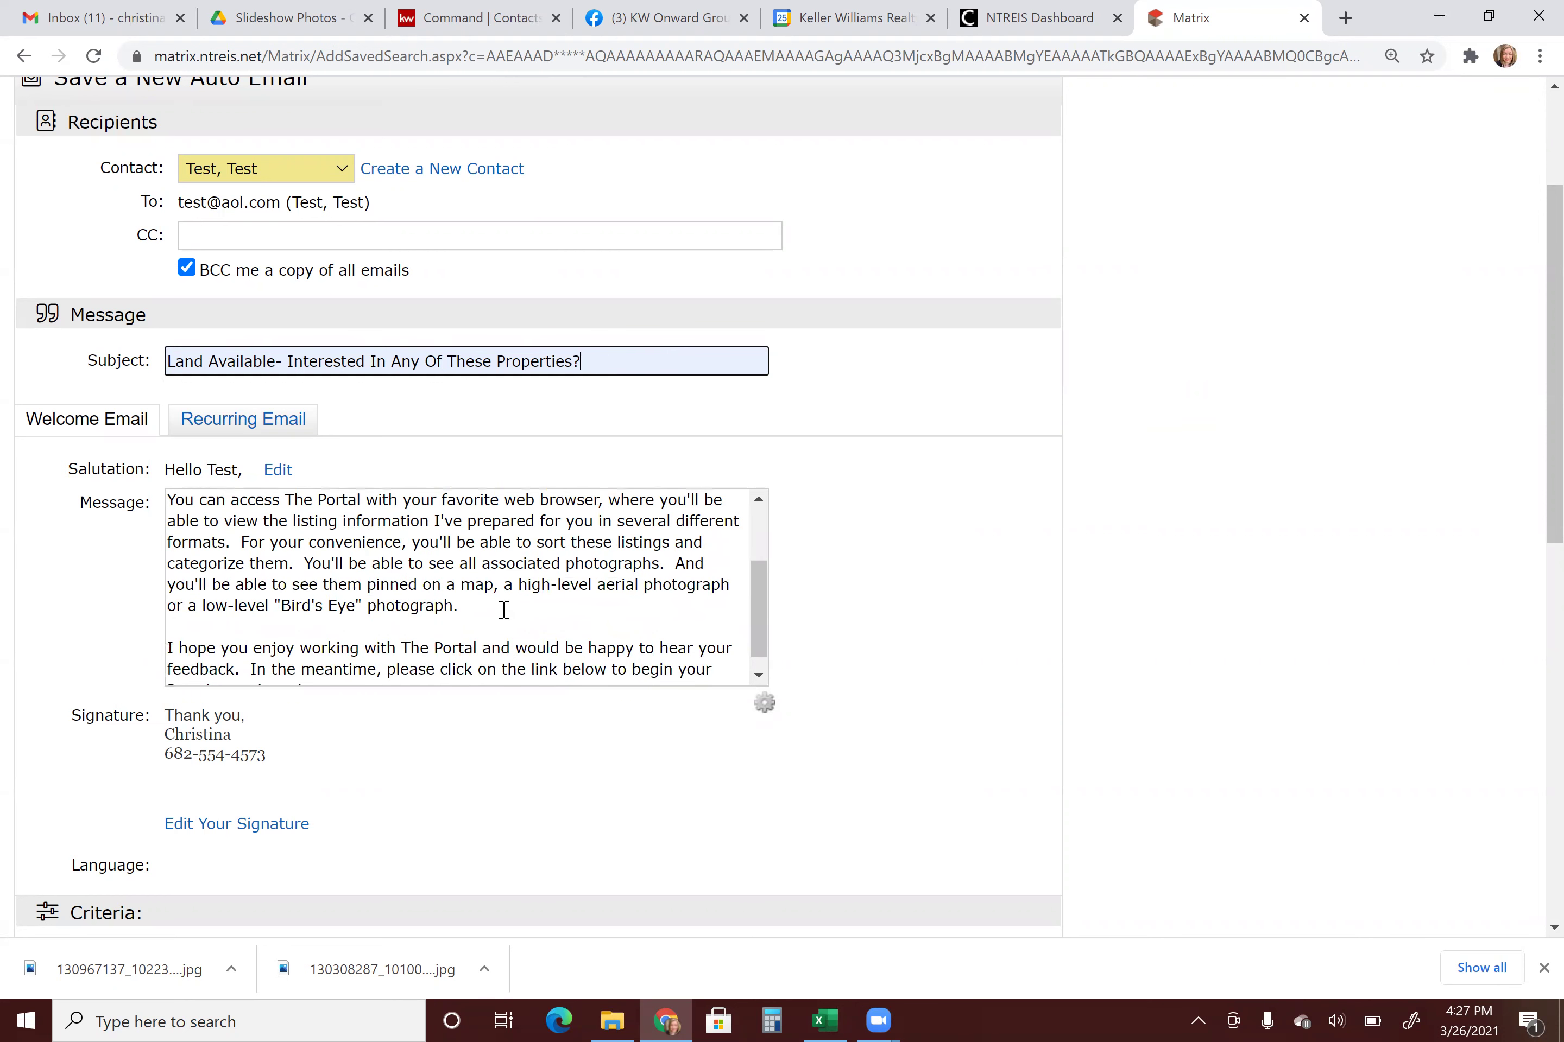
scroll(306, 600, "down", 1)
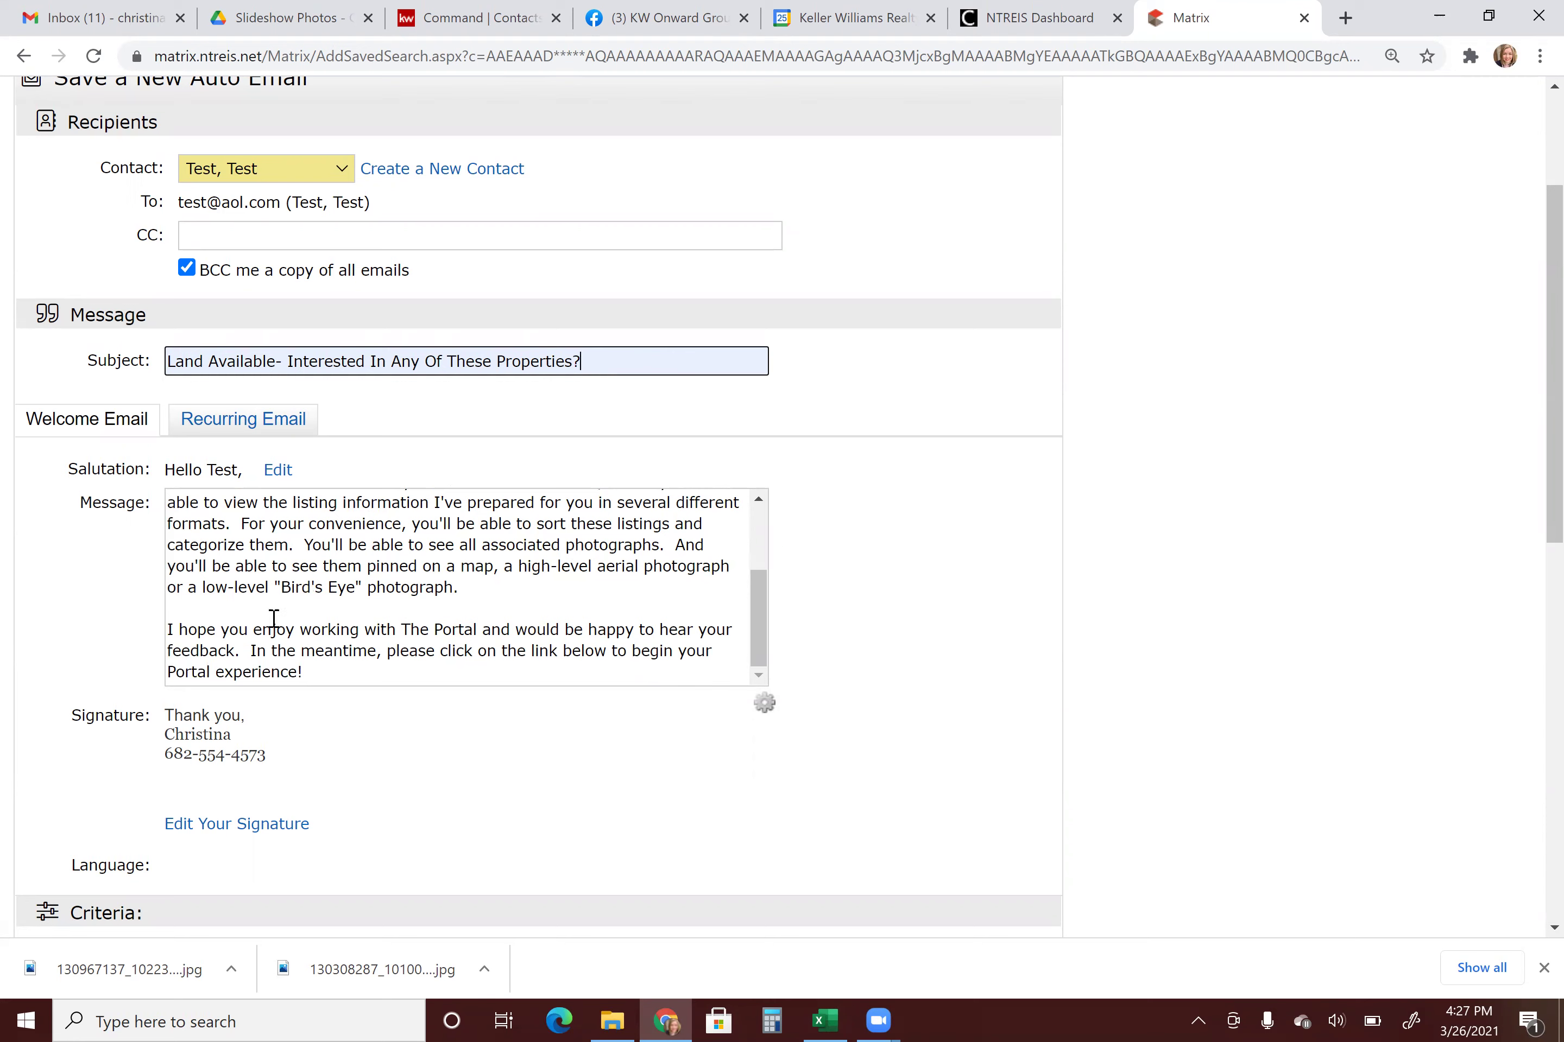
left_click(429, 682)
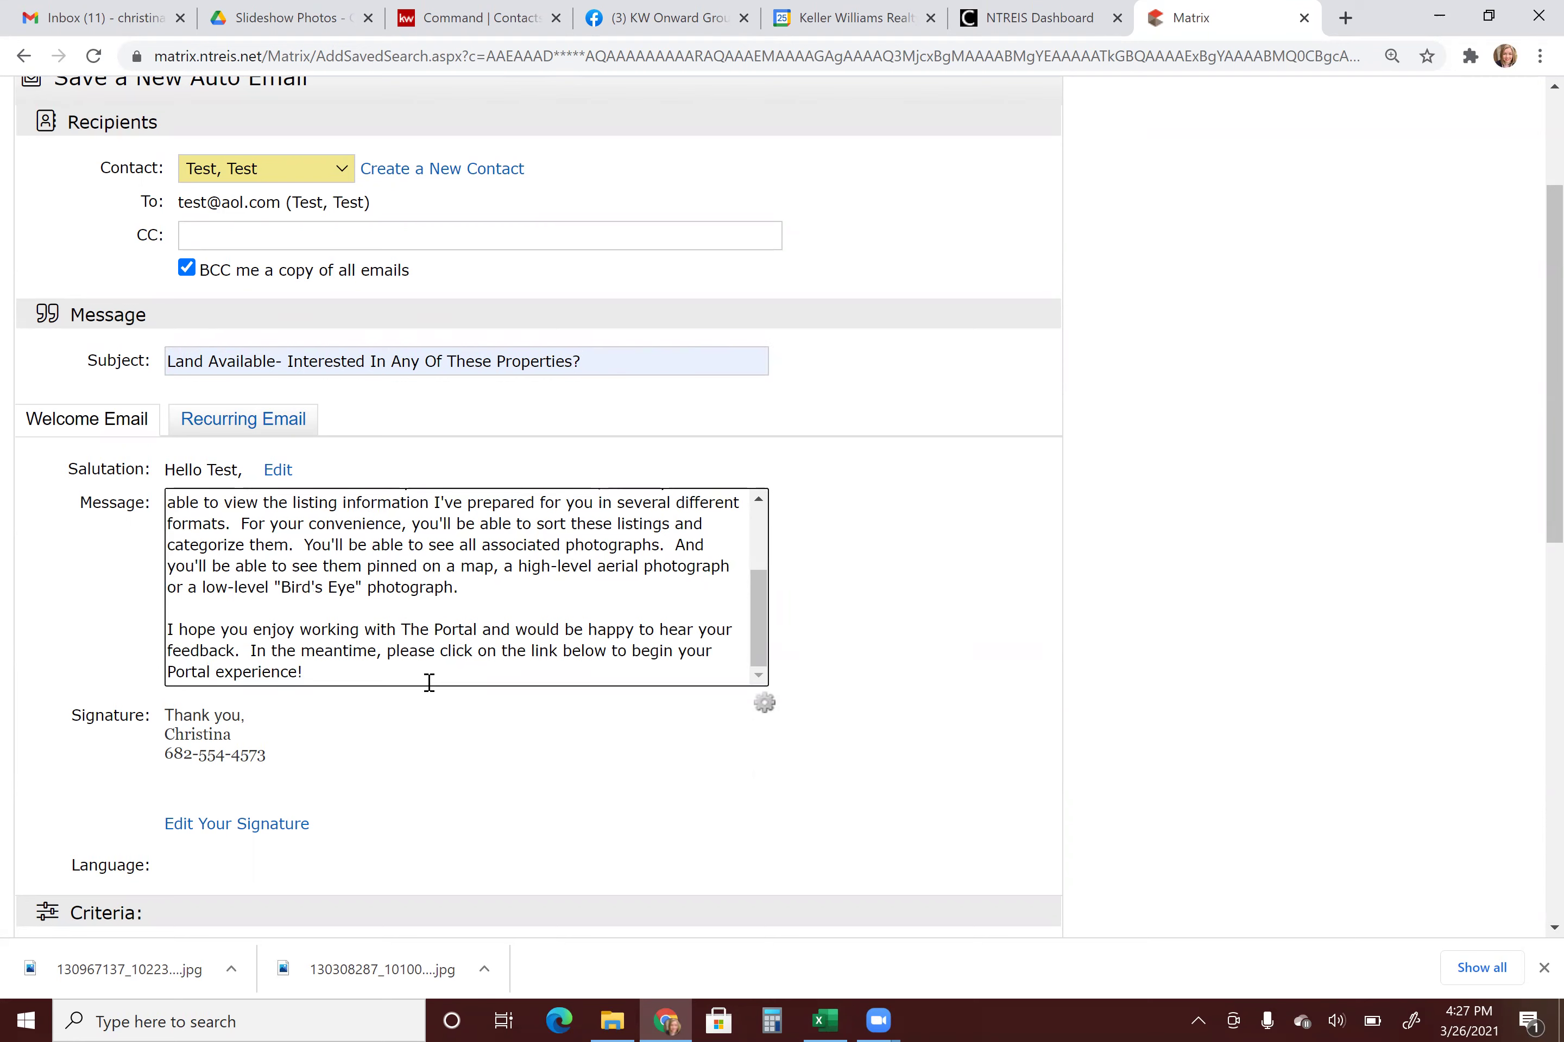
key("Return")
key("Return")
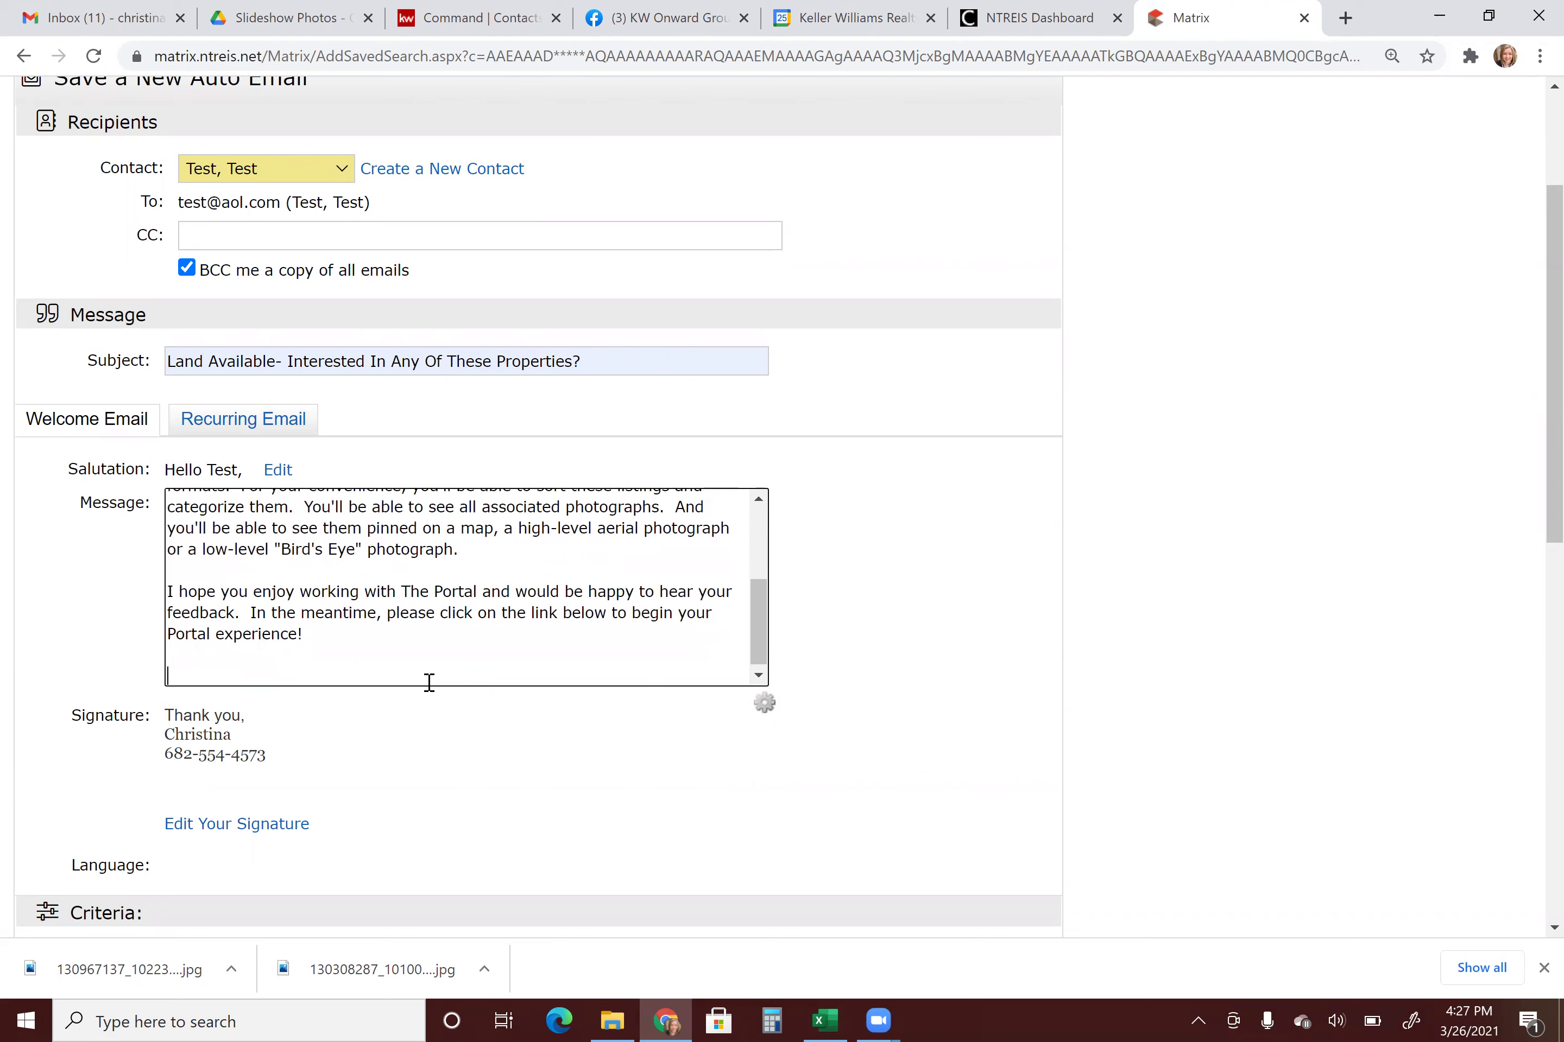
type("Please let me know if you would like more info abut any of these properties.")
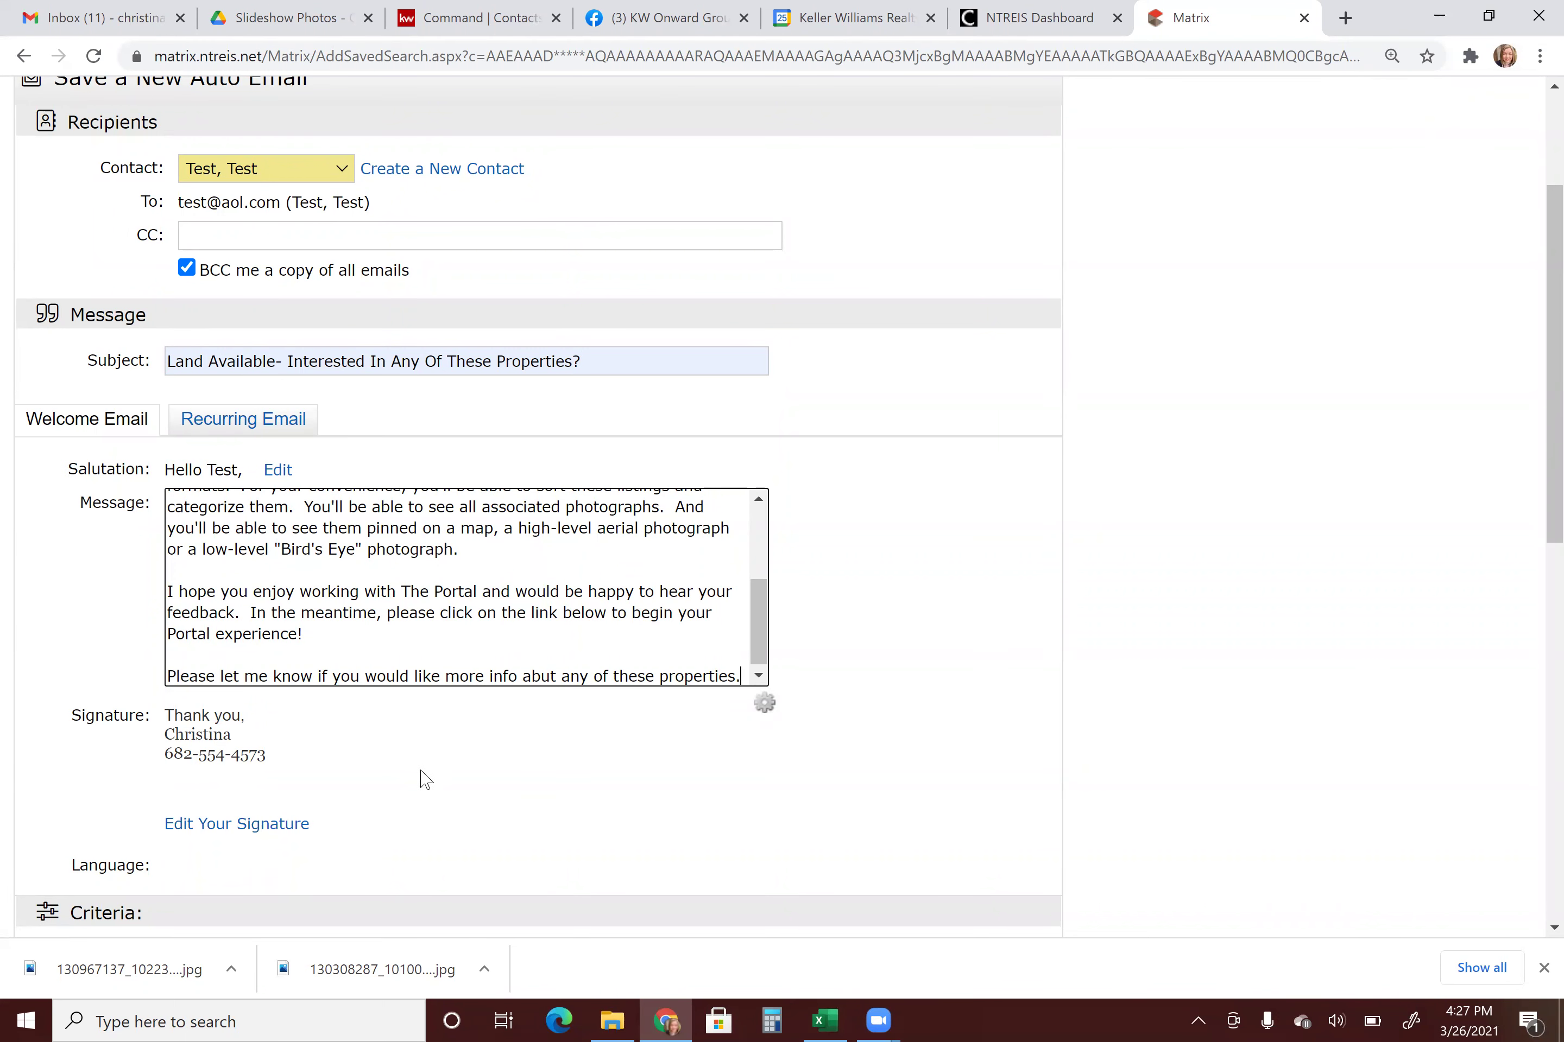
left_click(239, 422)
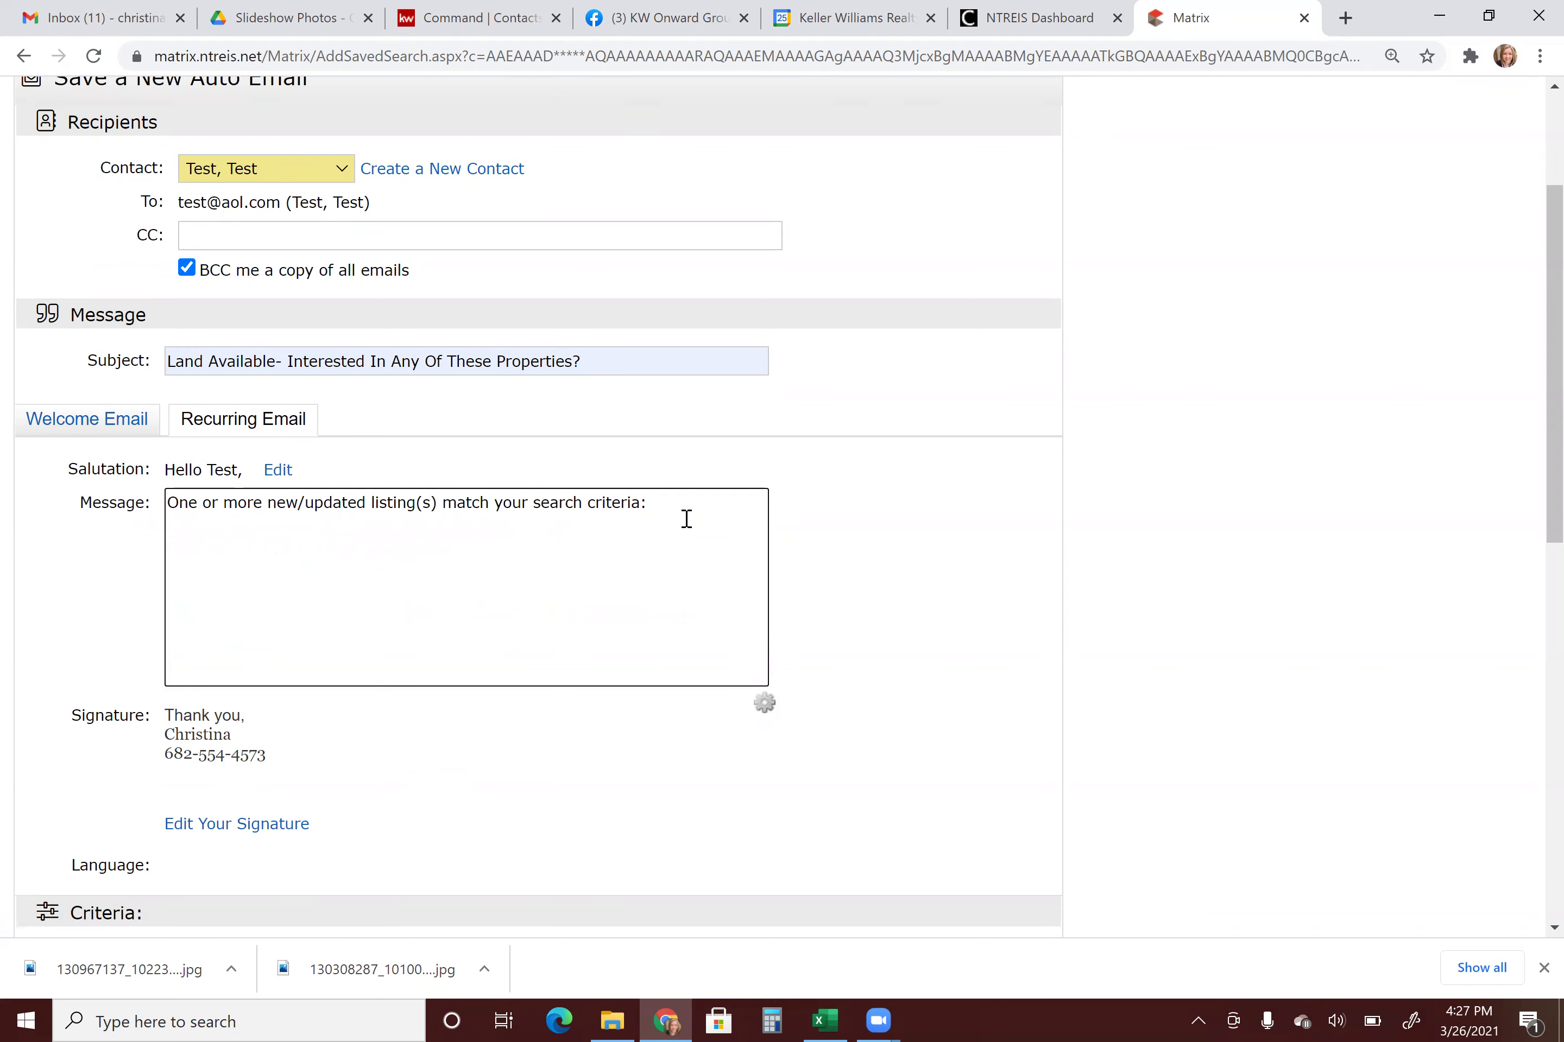
left_click(655, 572)
Try ASAP, then Daily without Monday and Wednesday, and finally set the schedule to Monthly.
scroll(647, 552, "down", 6)
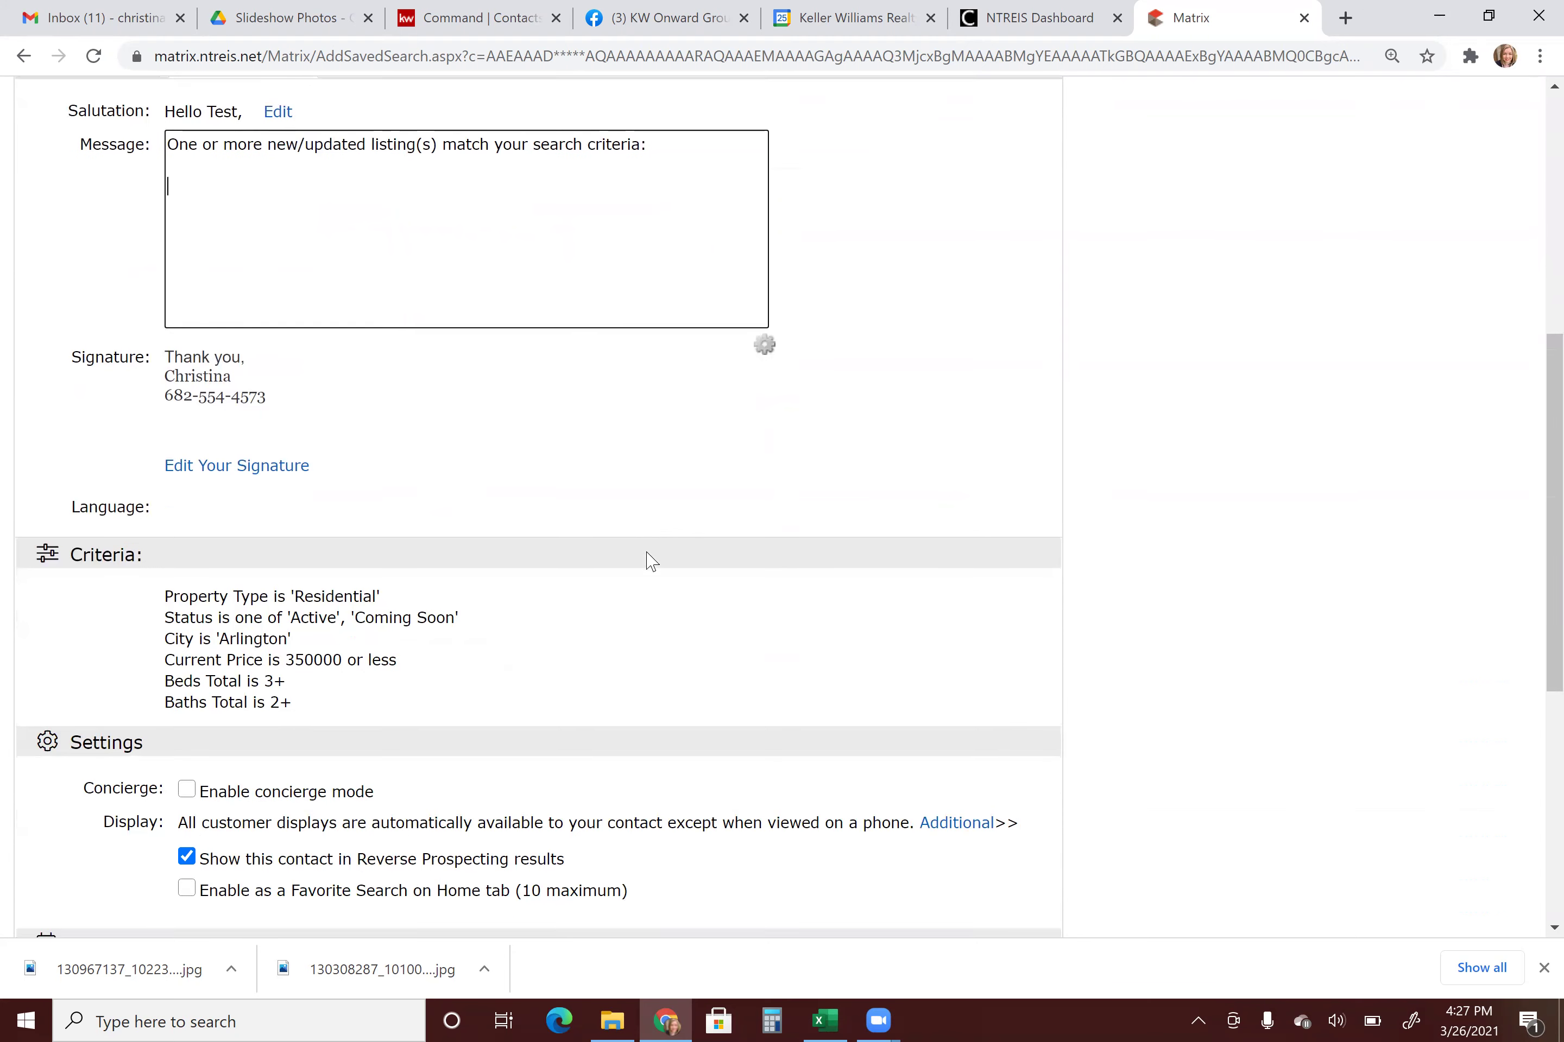
scroll(209, 710, "down", 3)
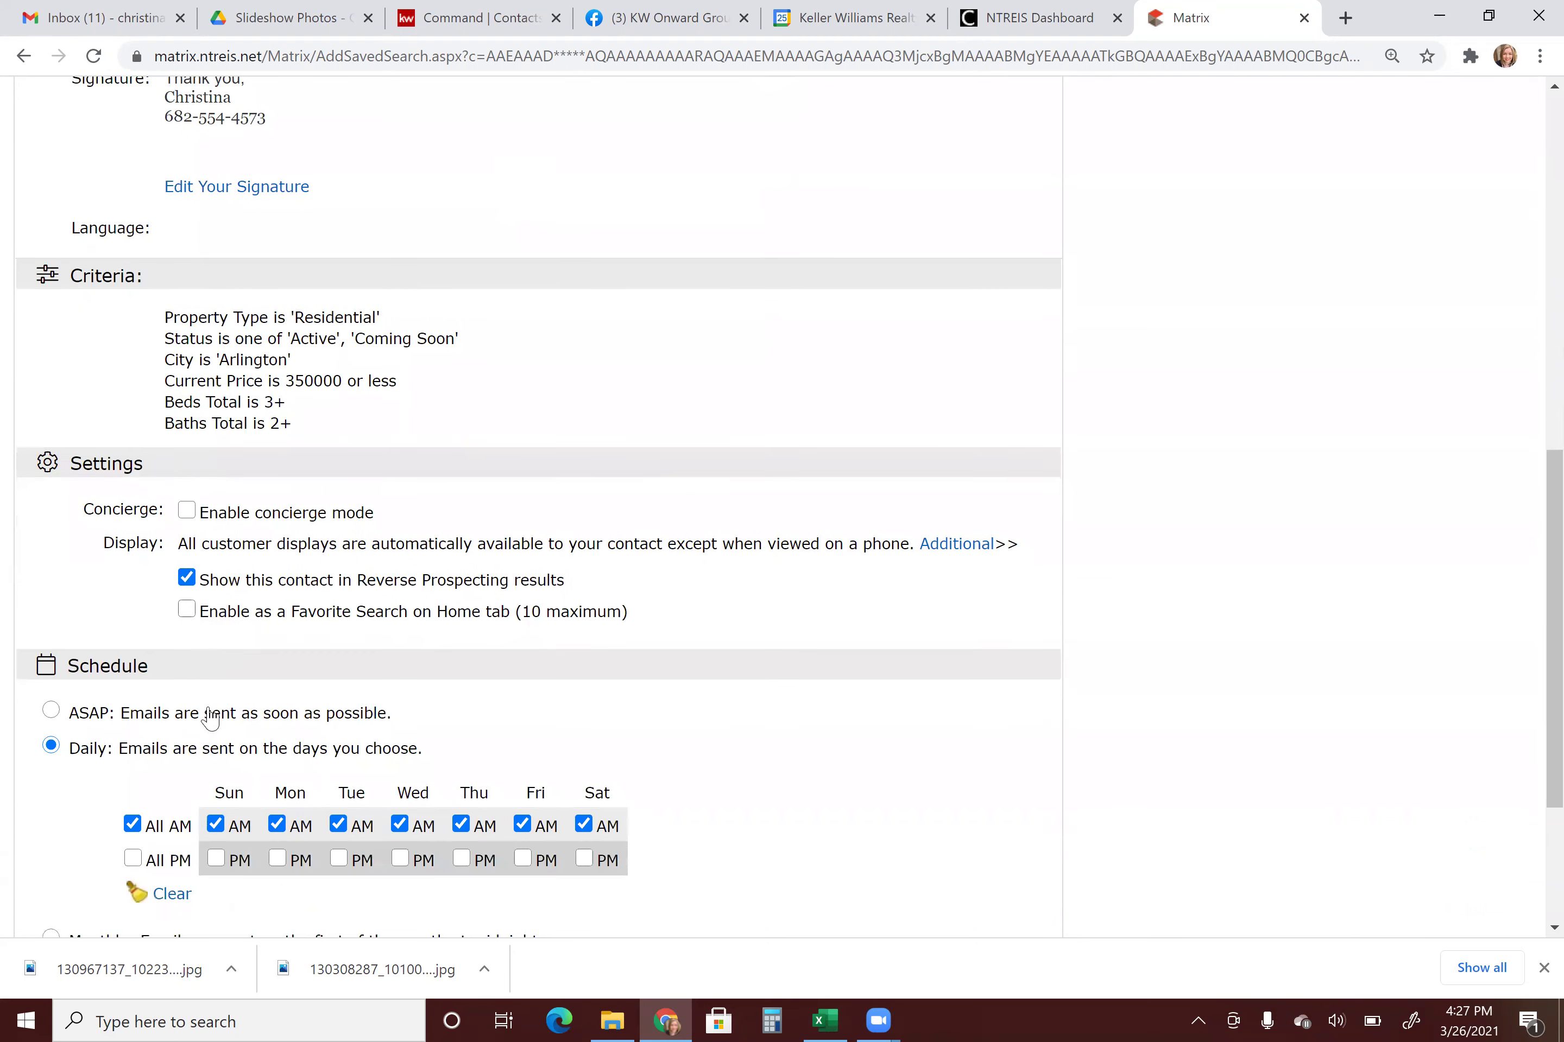
scroll(209, 710, "down", 2)
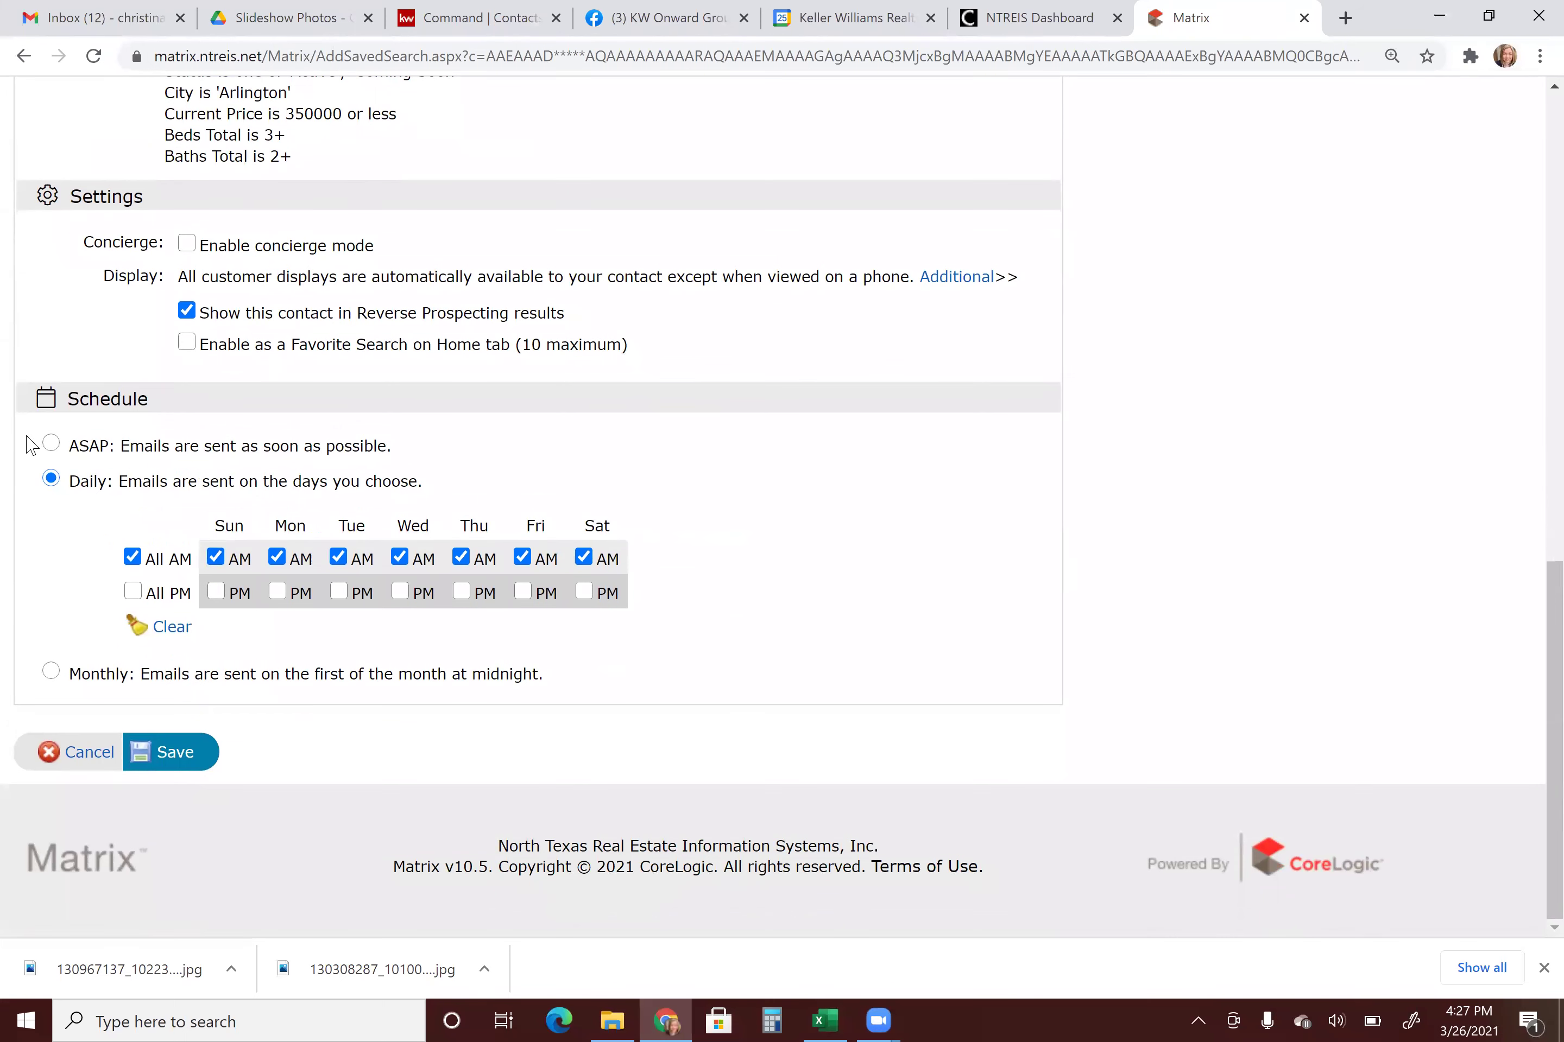
left_click(49, 445)
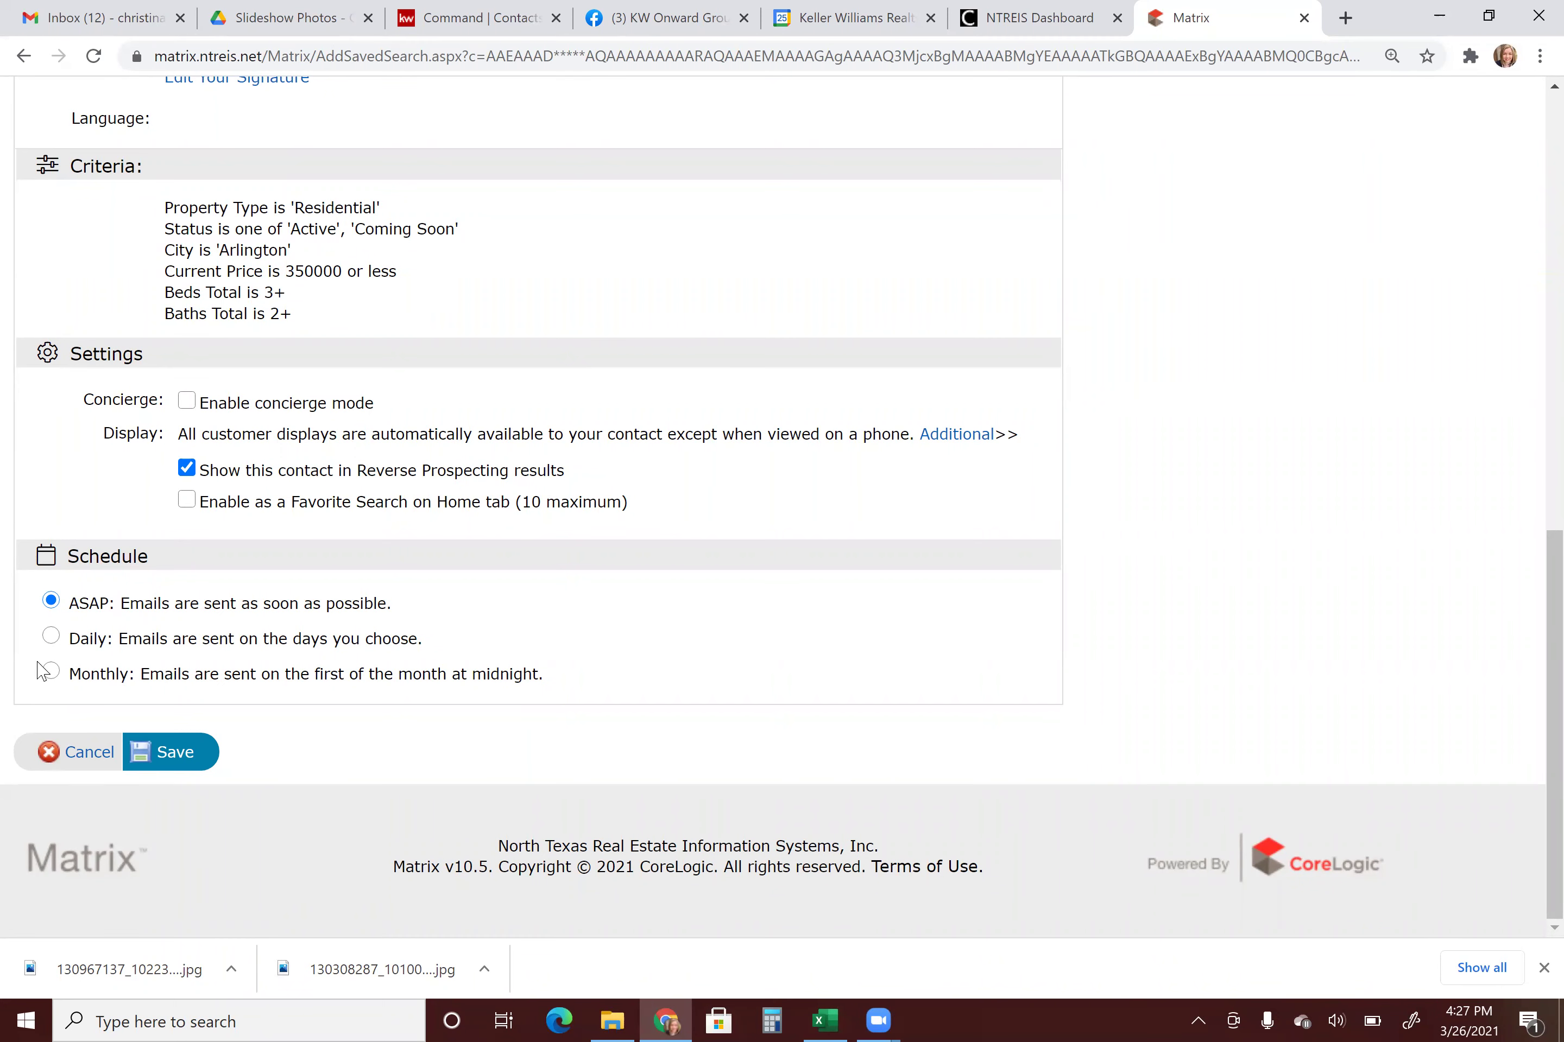
left_click(52, 636)
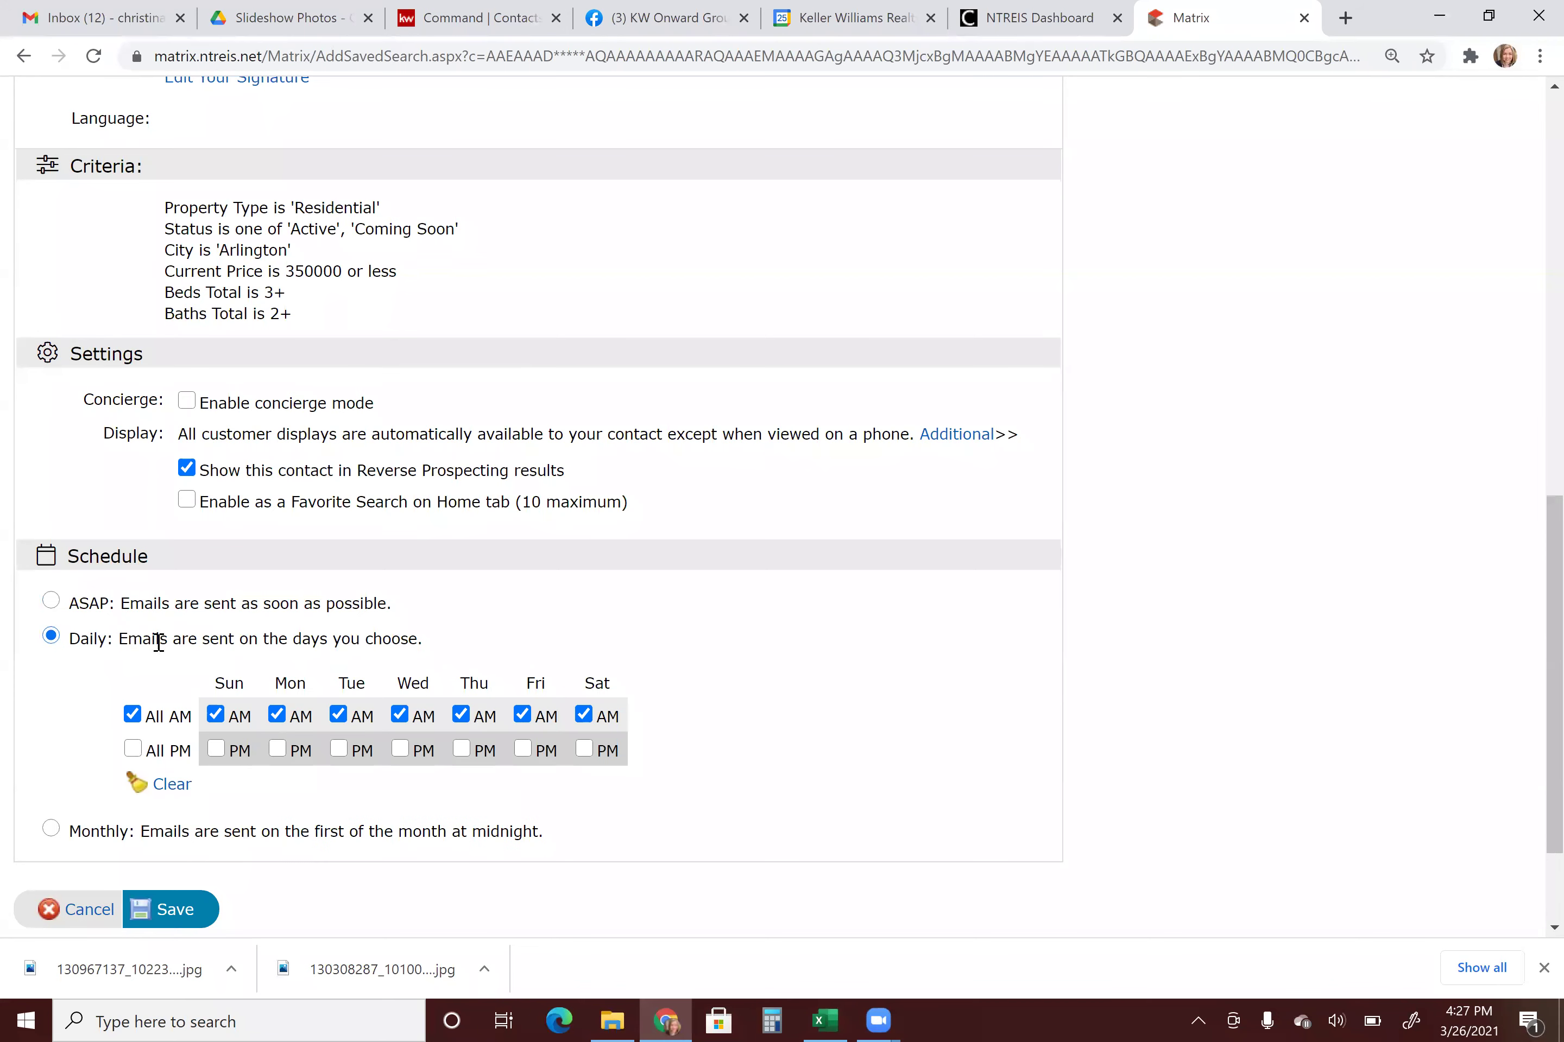
scroll(297, 639, "down", 2)
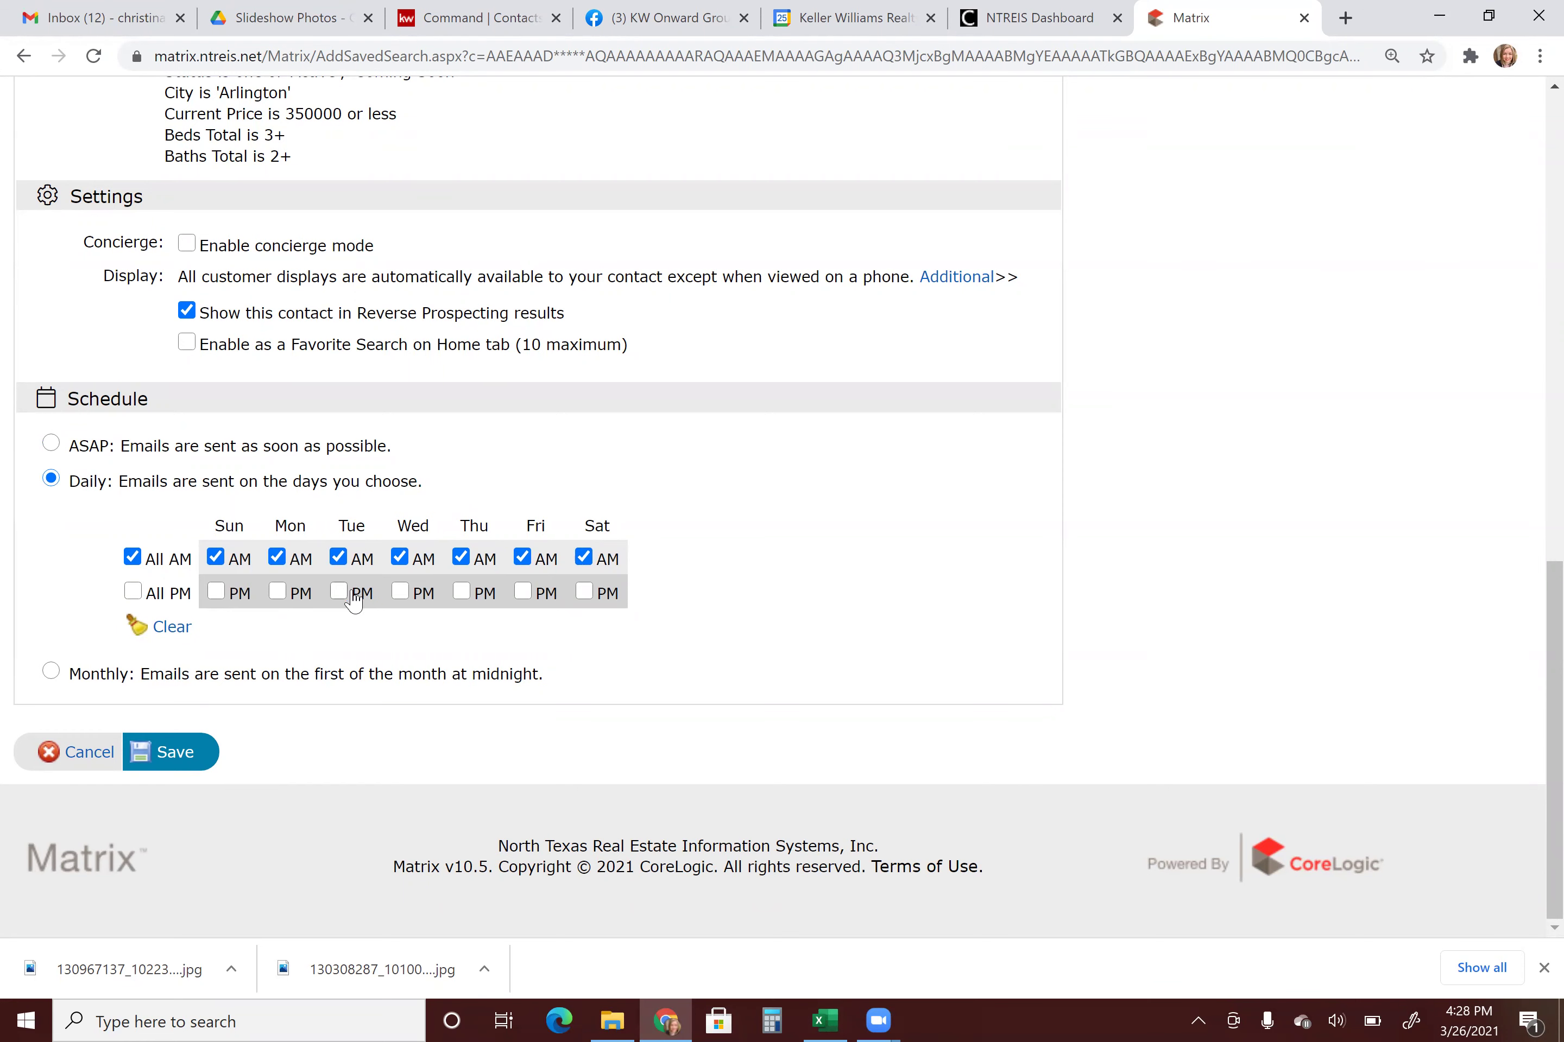
left_click(278, 558)
left_click(399, 558)
left_click(51, 672)
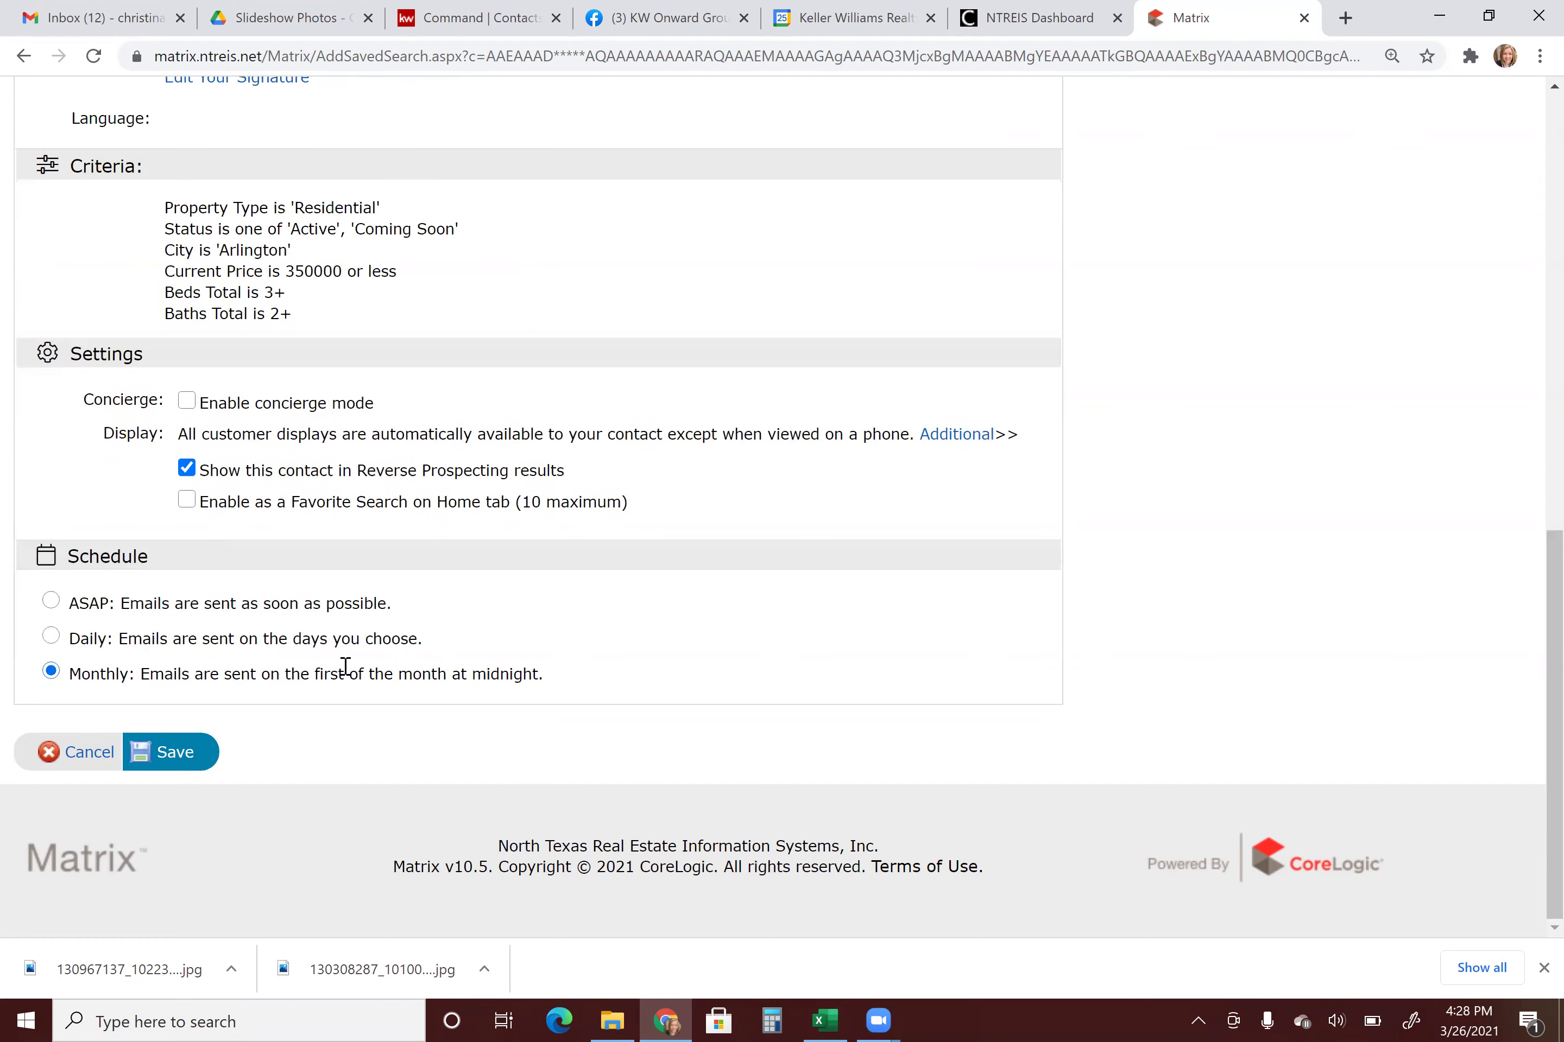